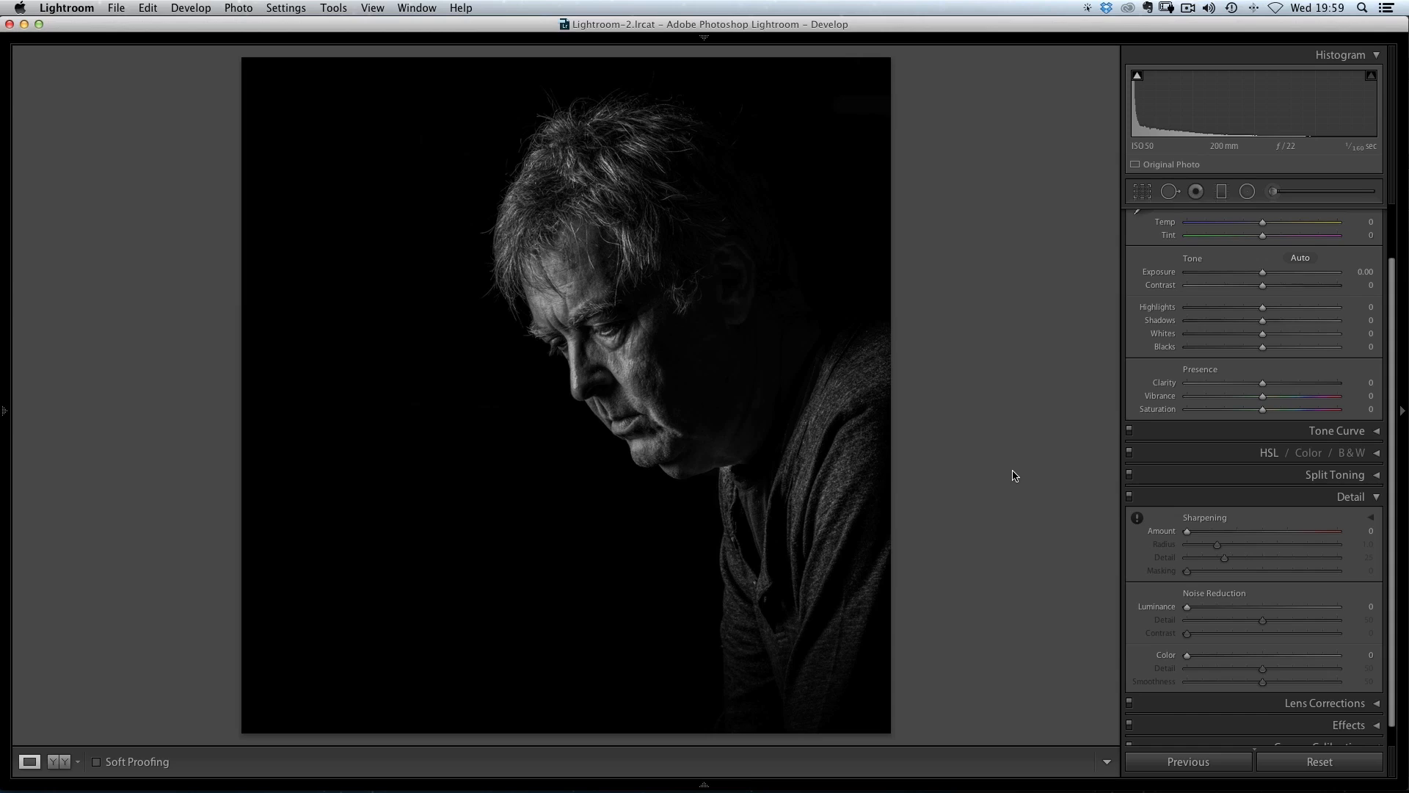
- Reset the colour portrait's develop settings and remove the black-and-white edited version from the B & W collection
key(Right)
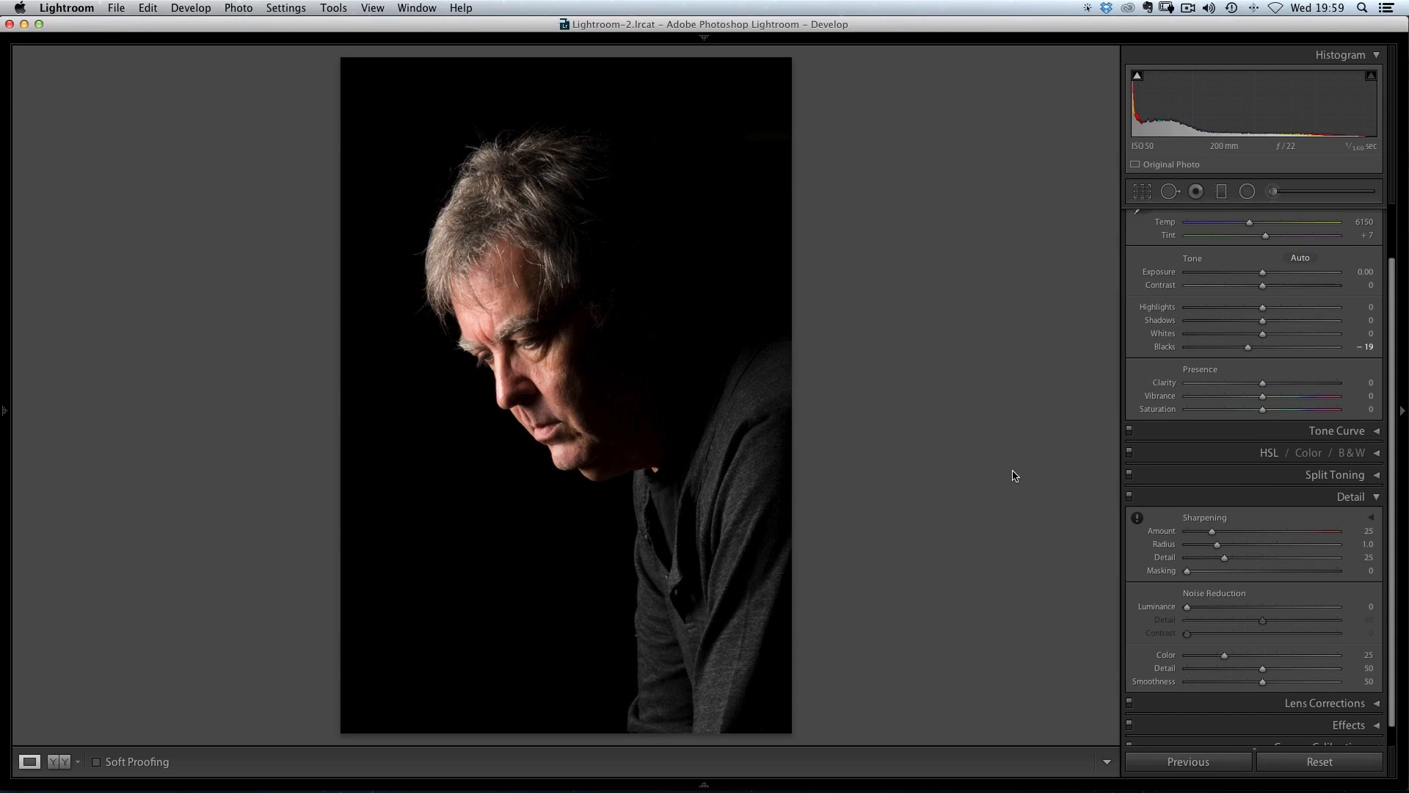
click(1308, 763)
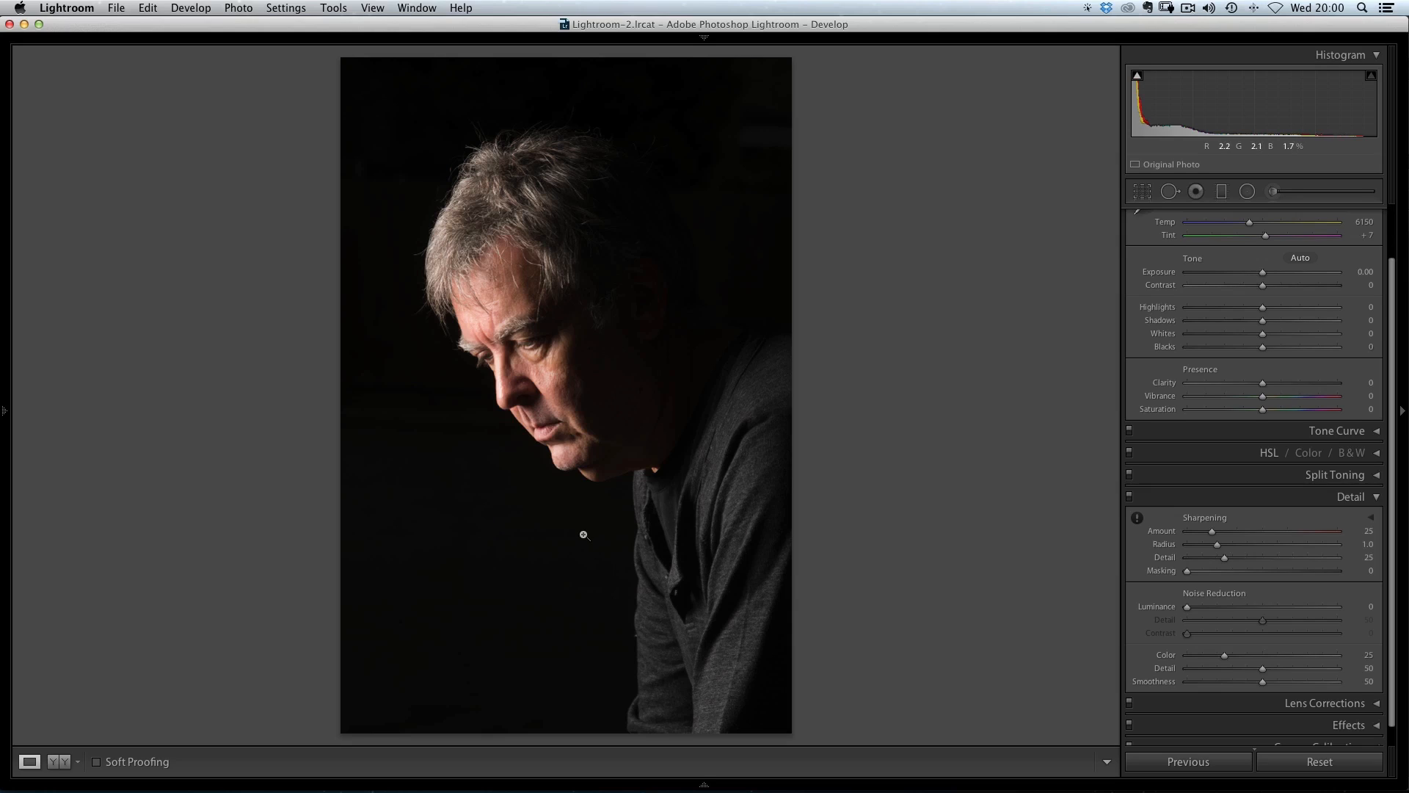
click(705, 786)
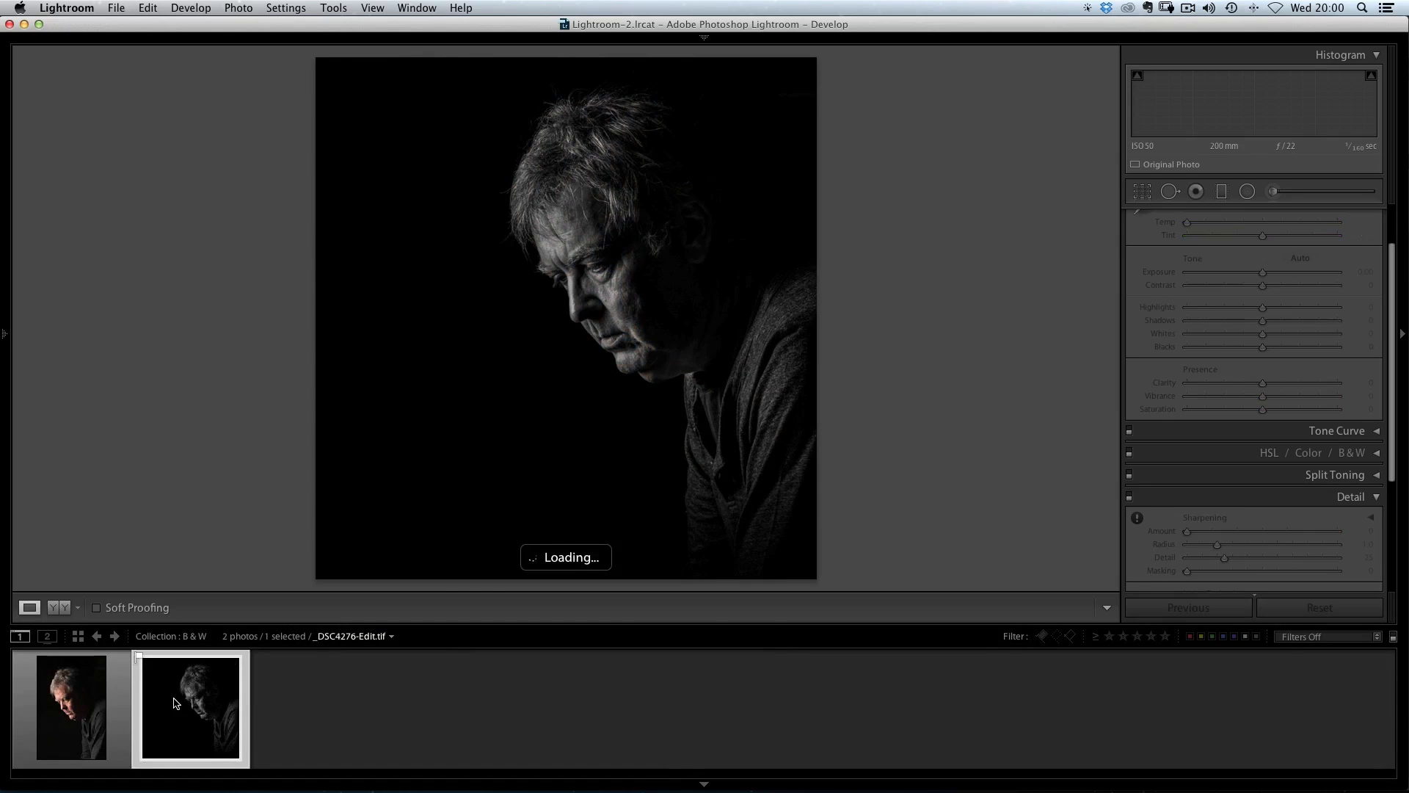
key(Delete)
click(101, 699)
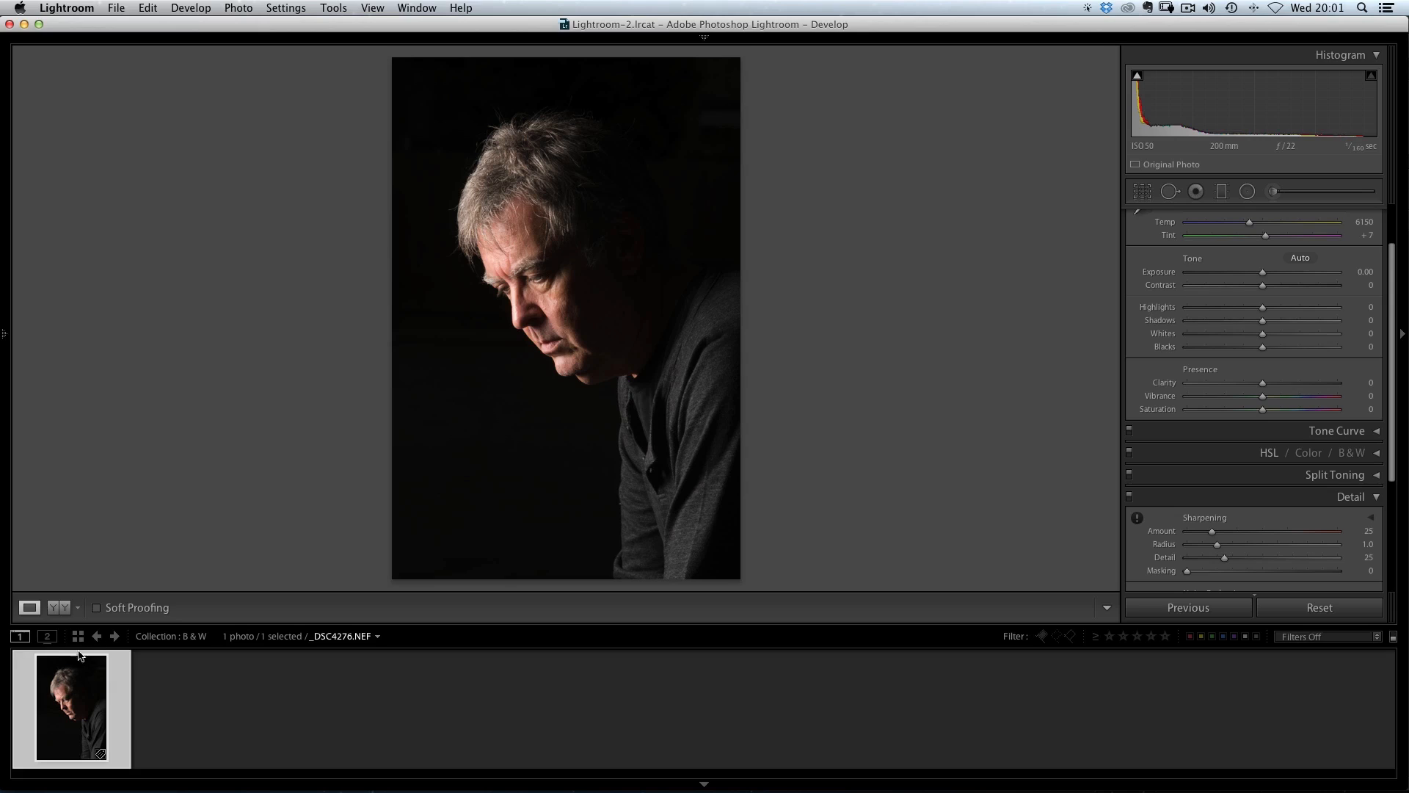
- Create a virtual copy of the colour portrait and set the Blacks of the original photo to -21
right_click(61, 716)
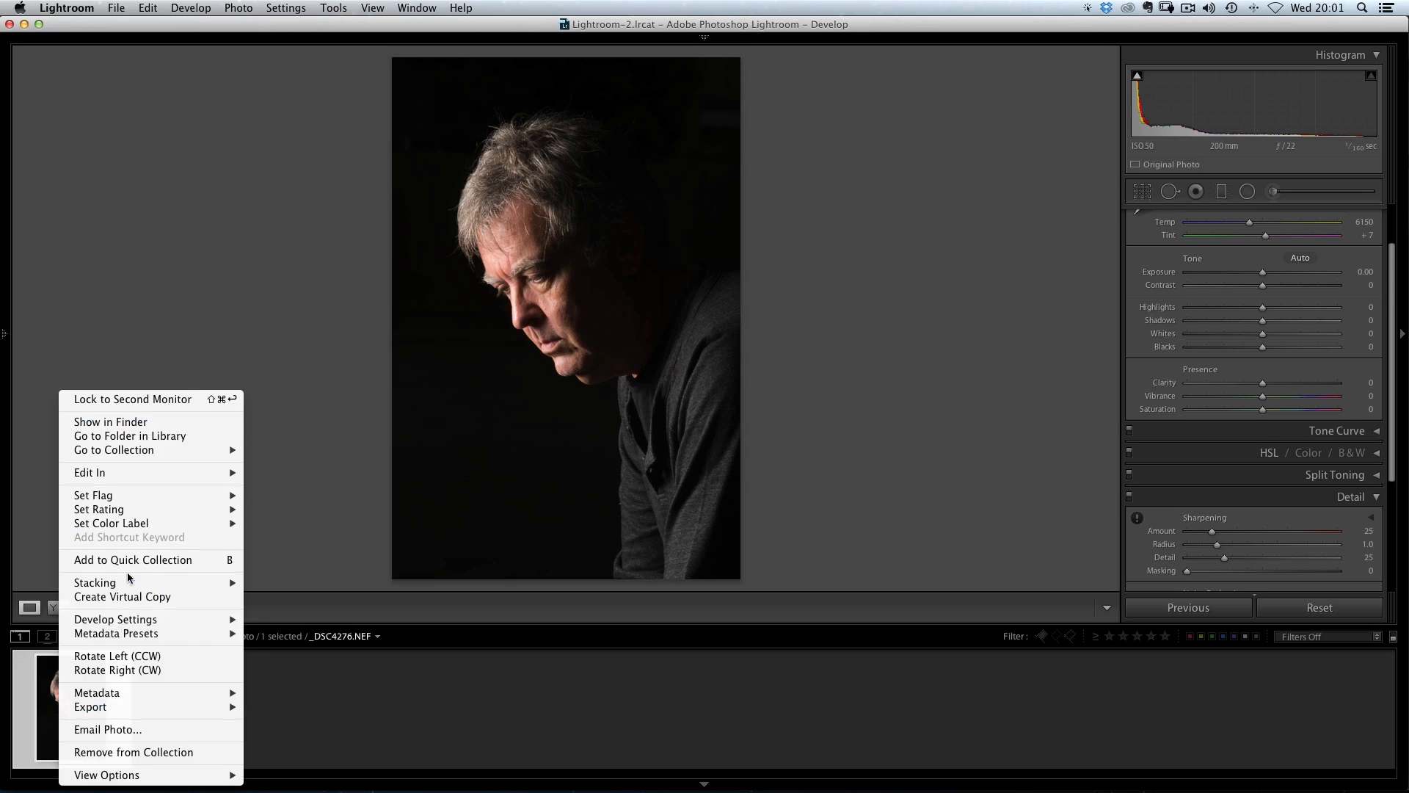
click(170, 596)
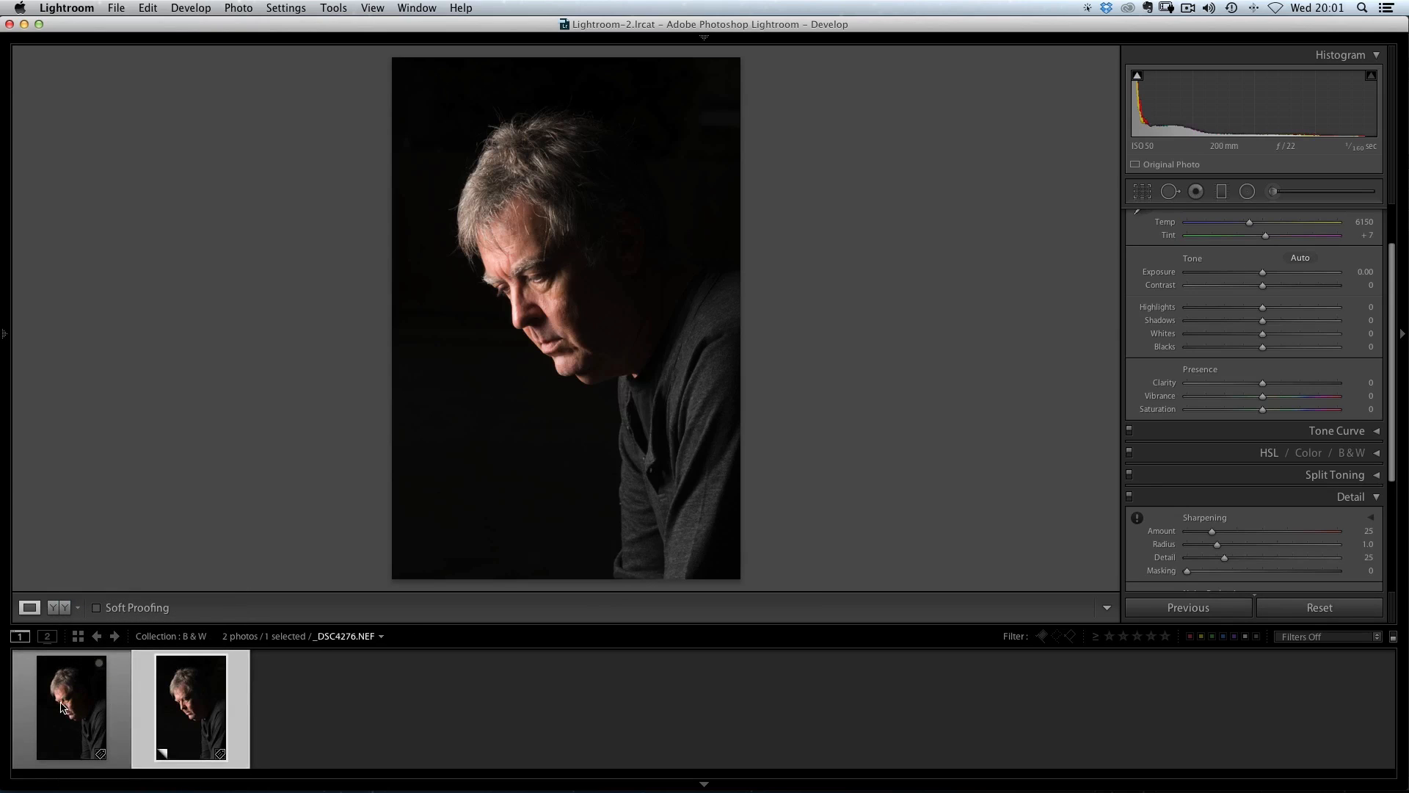
click(66, 711)
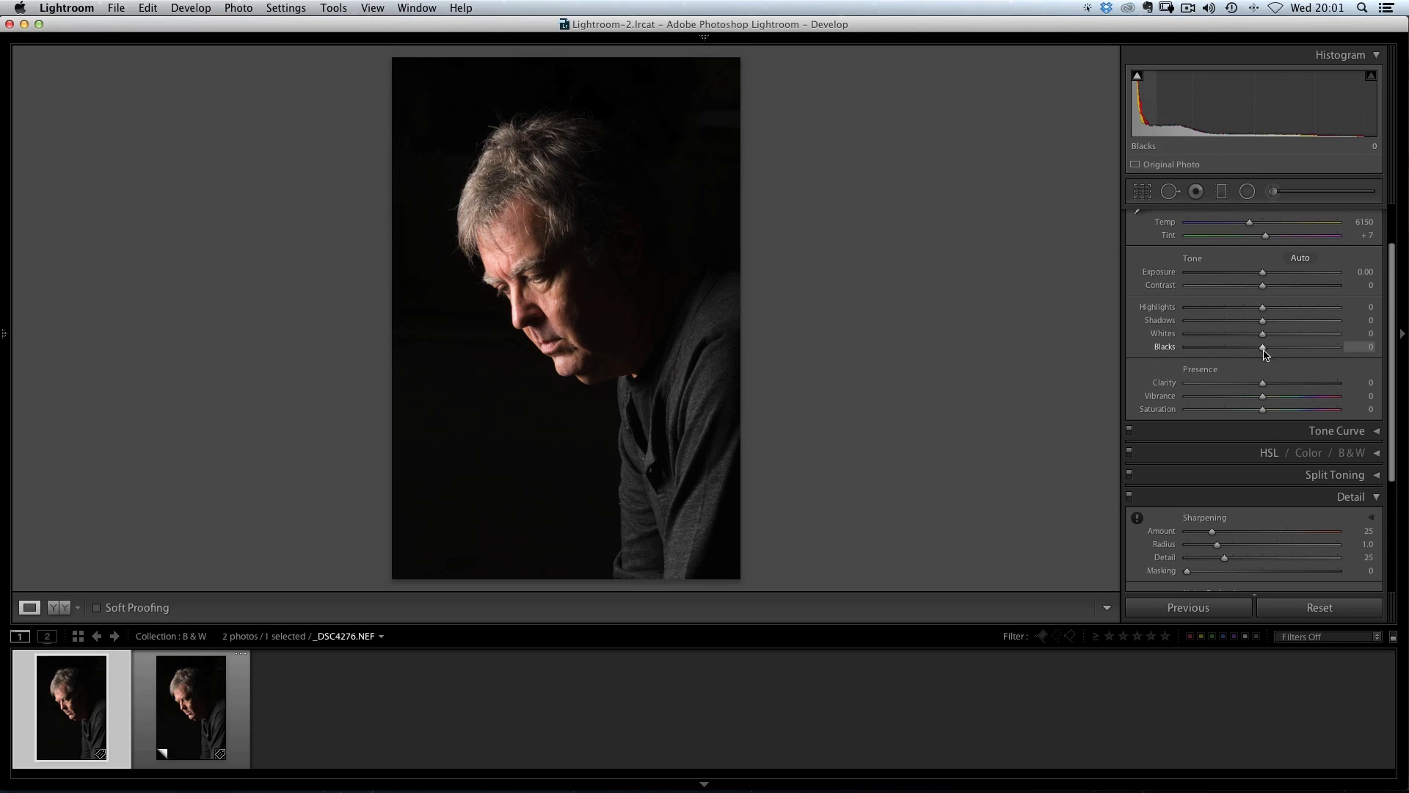
drag(1260, 348, 1247, 349)
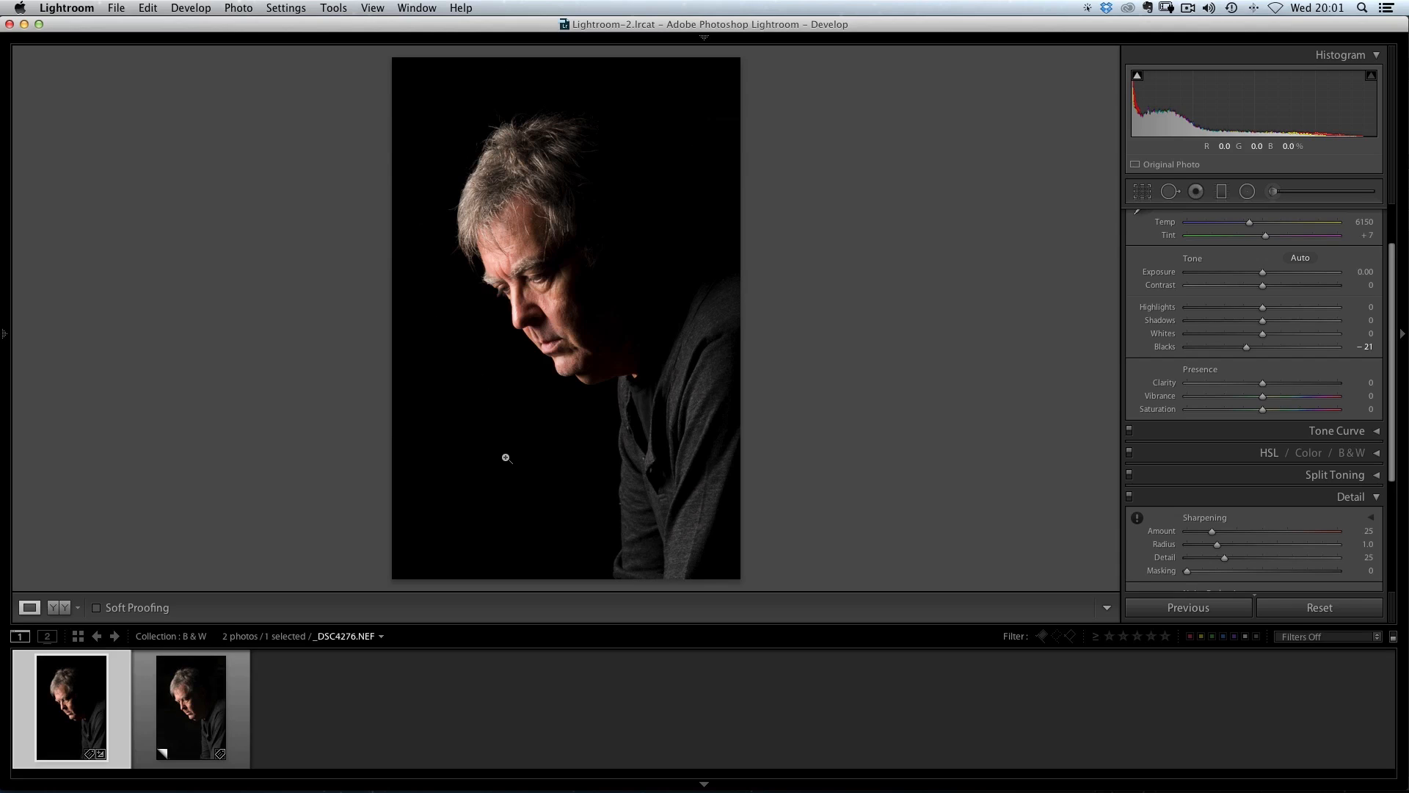
- Set Highlights to -20 and Clarity to +58 on the virtual copy
click(212, 694)
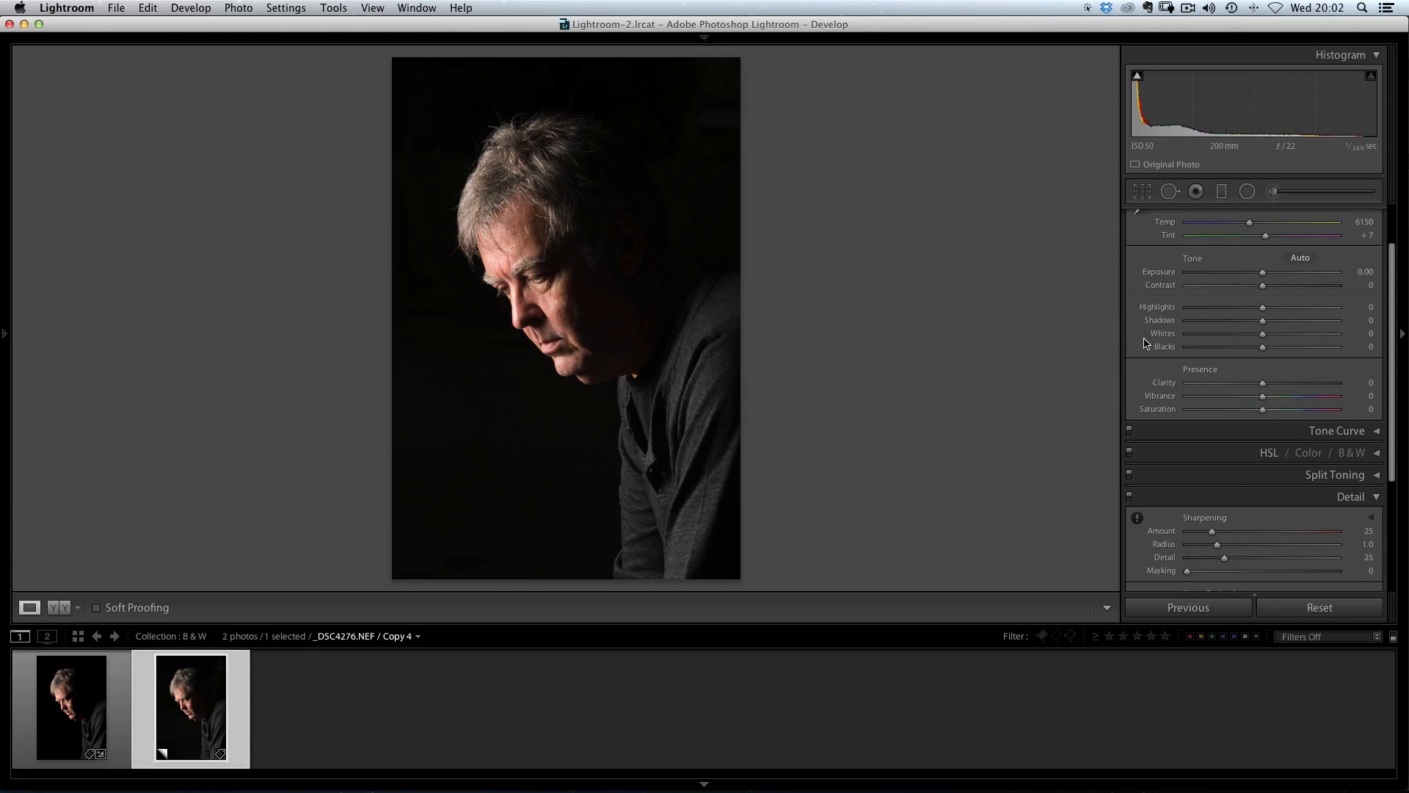
click(705, 784)
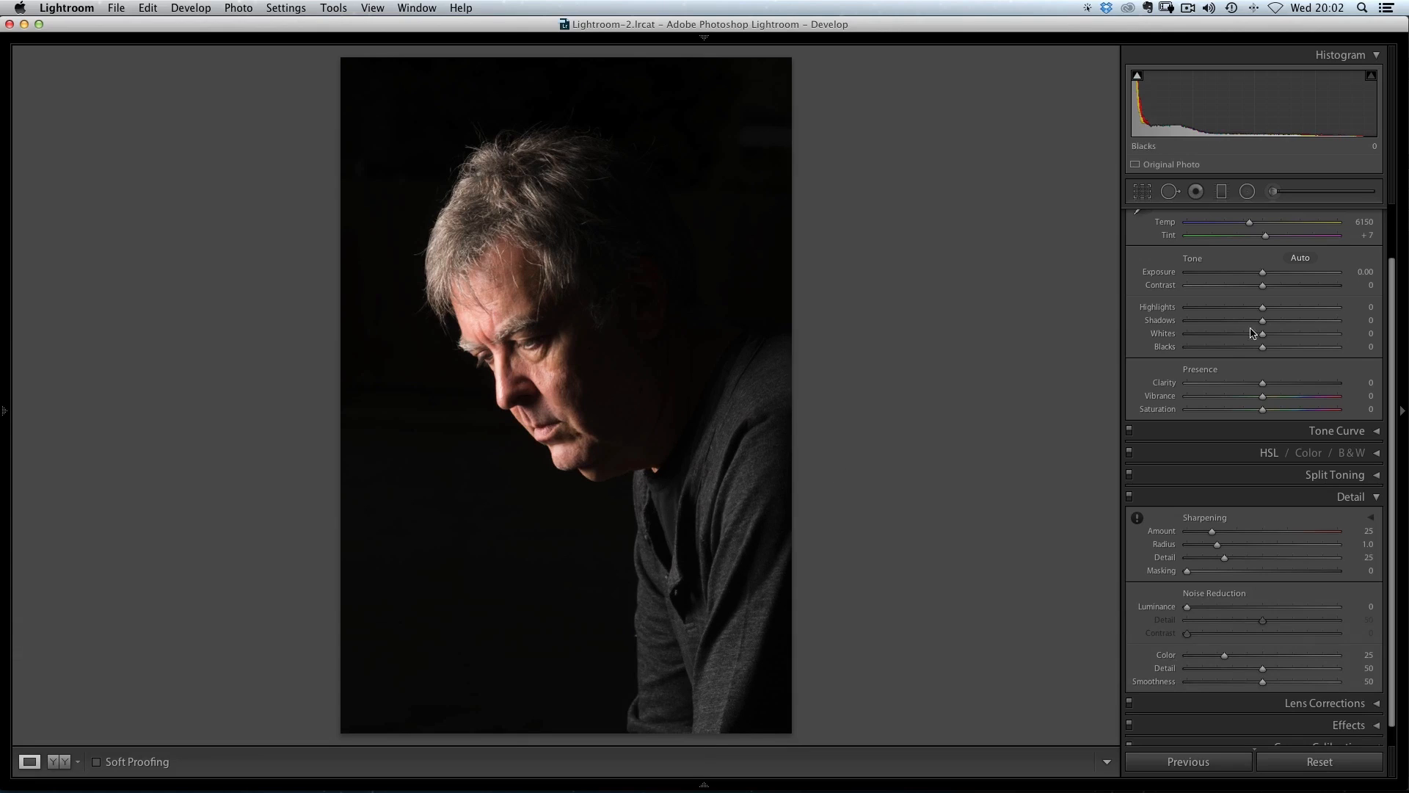
drag(1263, 308, 1255, 310)
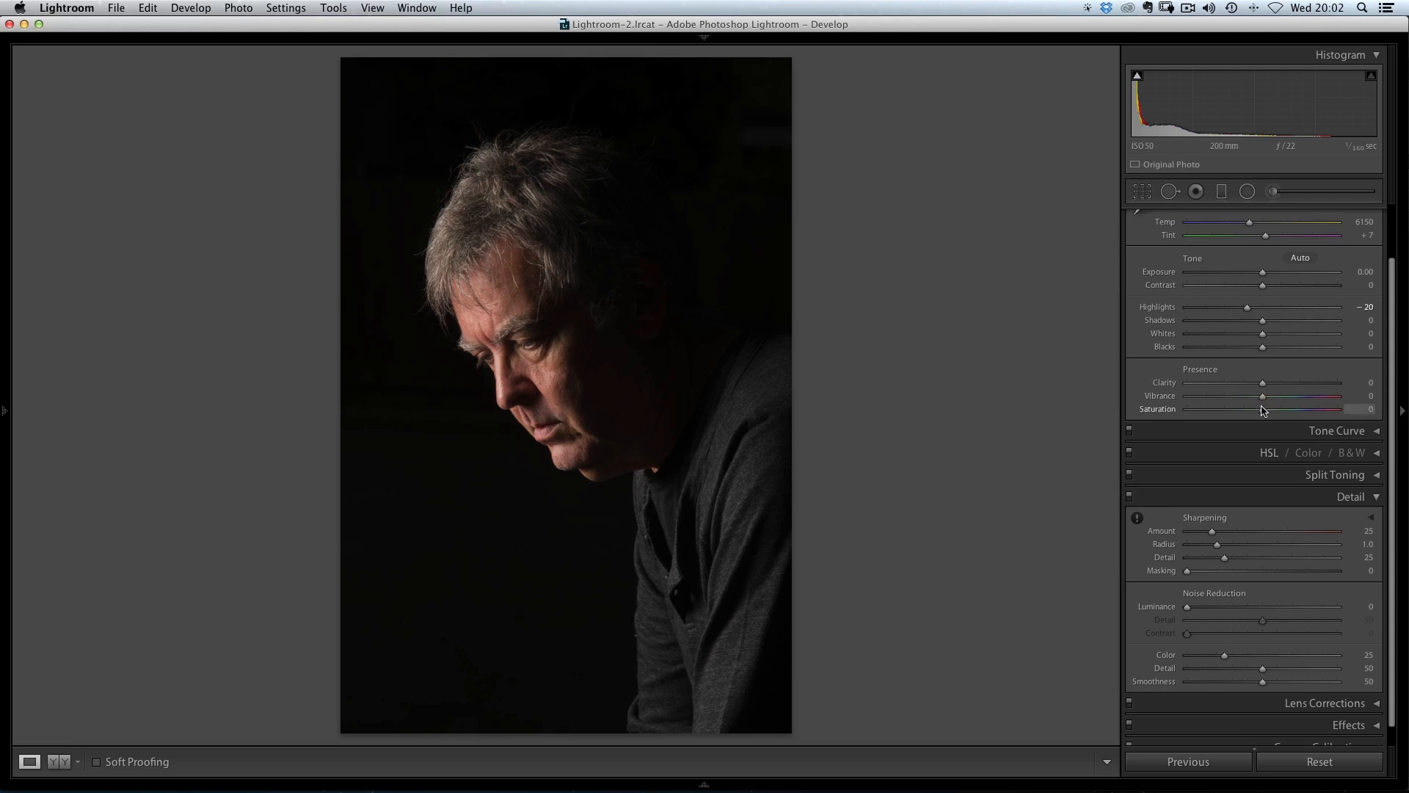
drag(1262, 385, 1300, 385)
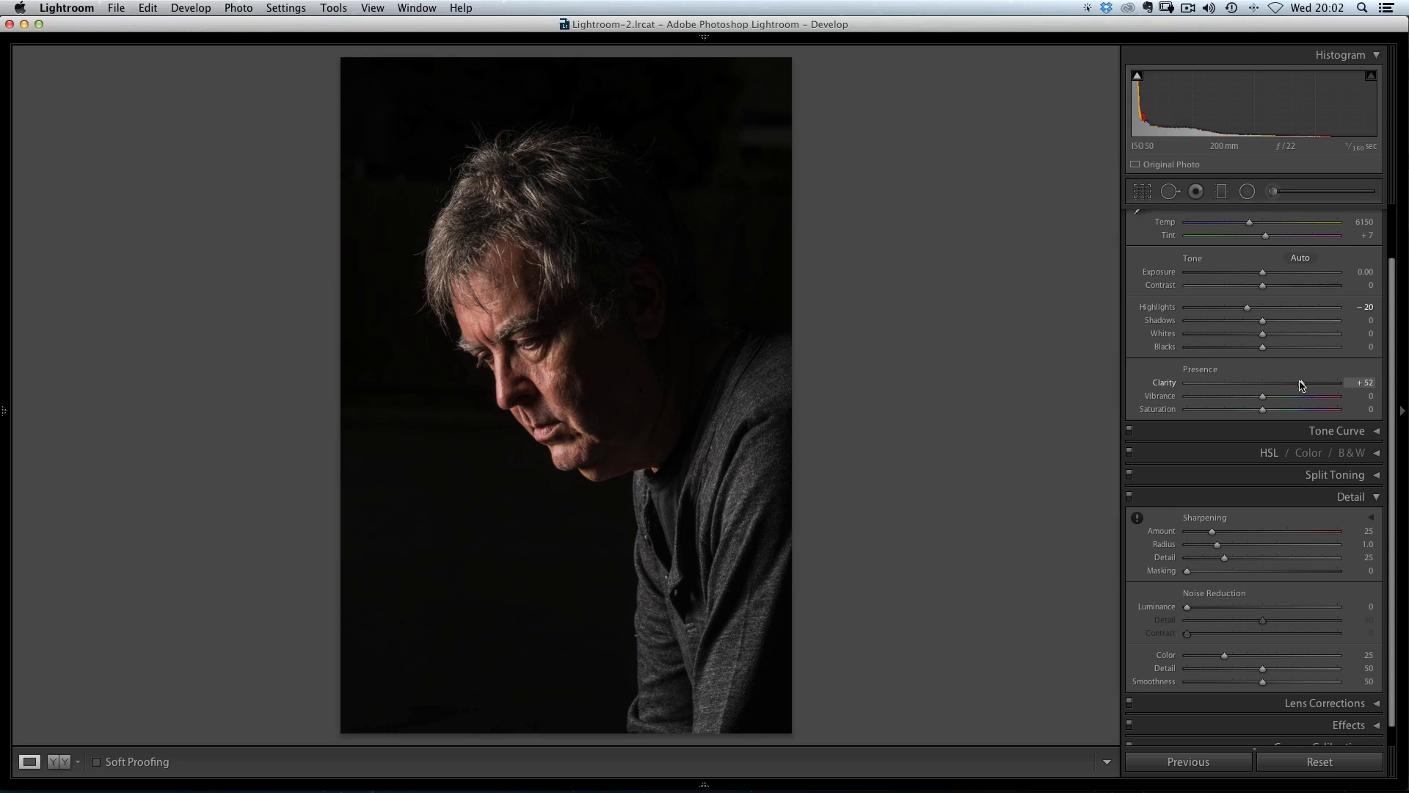
mouse_move(1301, 385)
mouse_down()
mouse_move(1284, 384)
mouse_move(1307, 384)
mouse_up()
drag(1310, 385, 1306, 386)
- Sharpen the virtual copy with an Amount of 85 and a Masking value of 86, using the mask preview
click(1377, 499)
click(1375, 552)
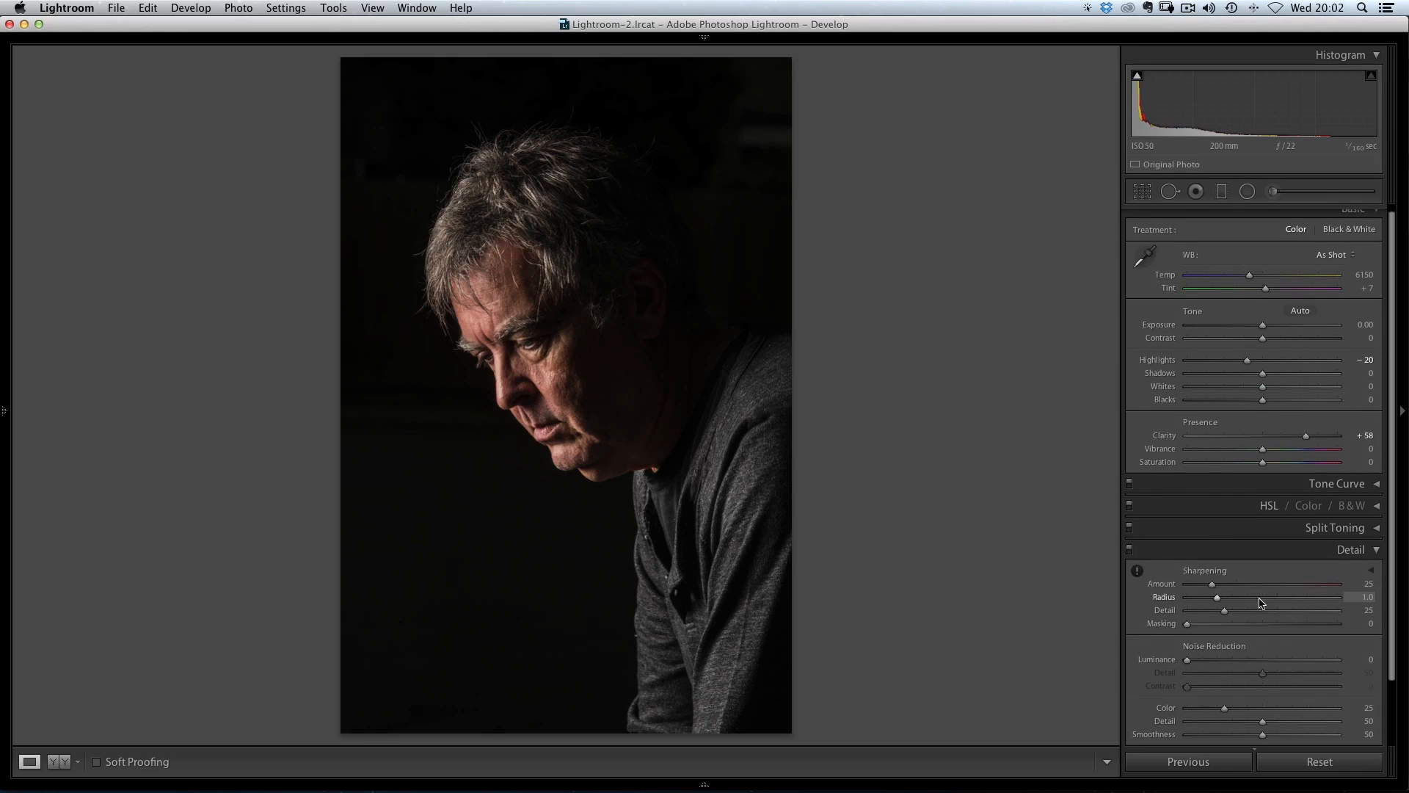
drag(1212, 585, 1270, 586)
key(alt)
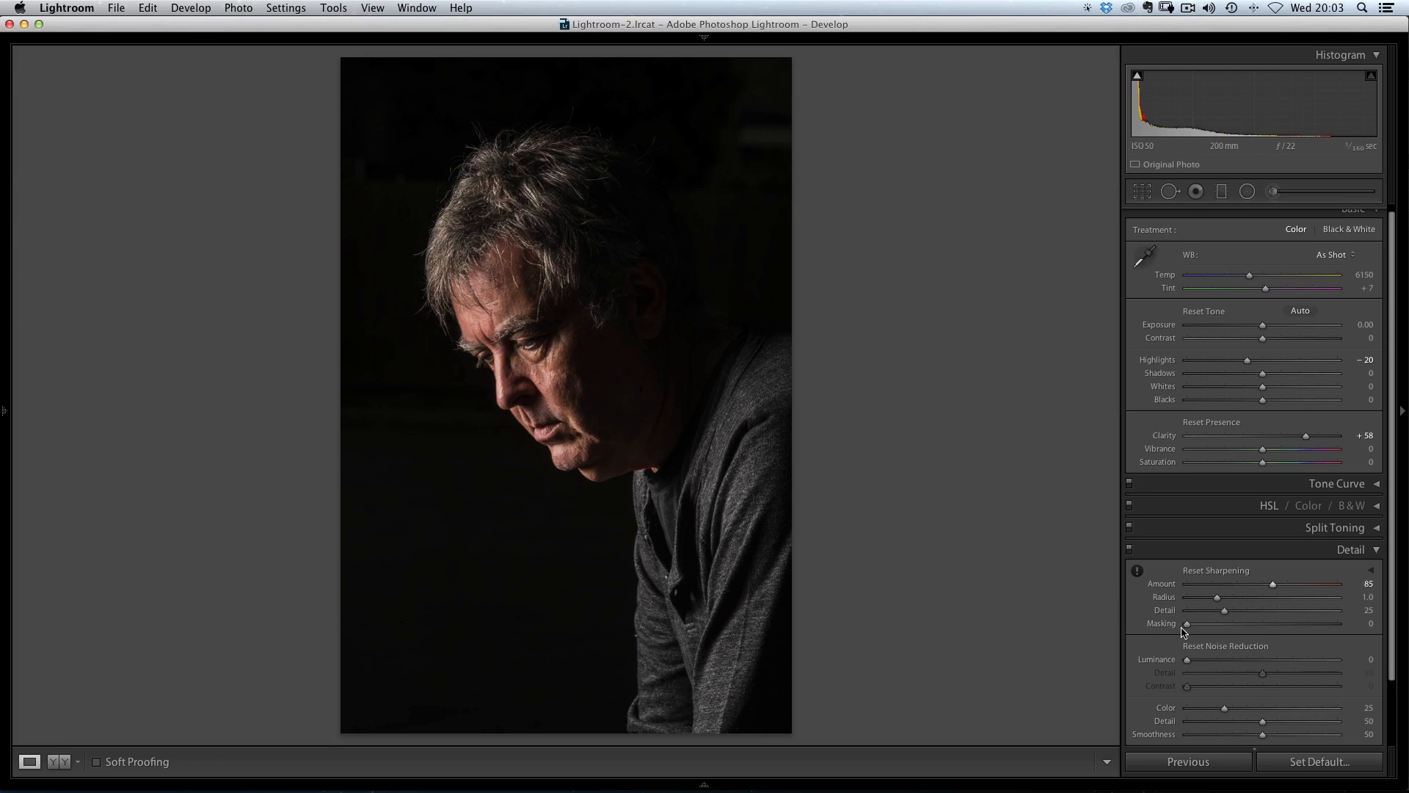
drag(1187, 624, 1187, 628)
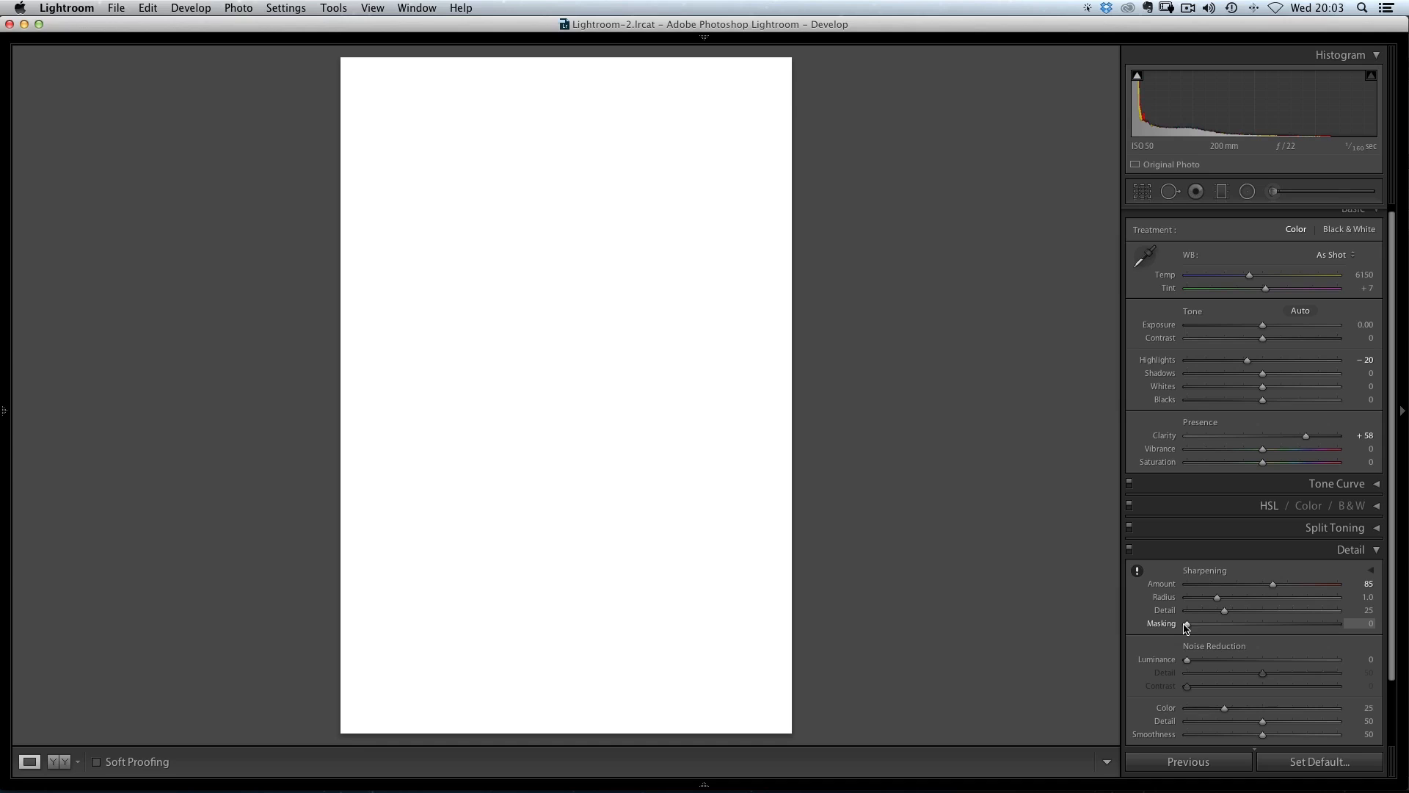
drag(1186, 626, 1316, 629)
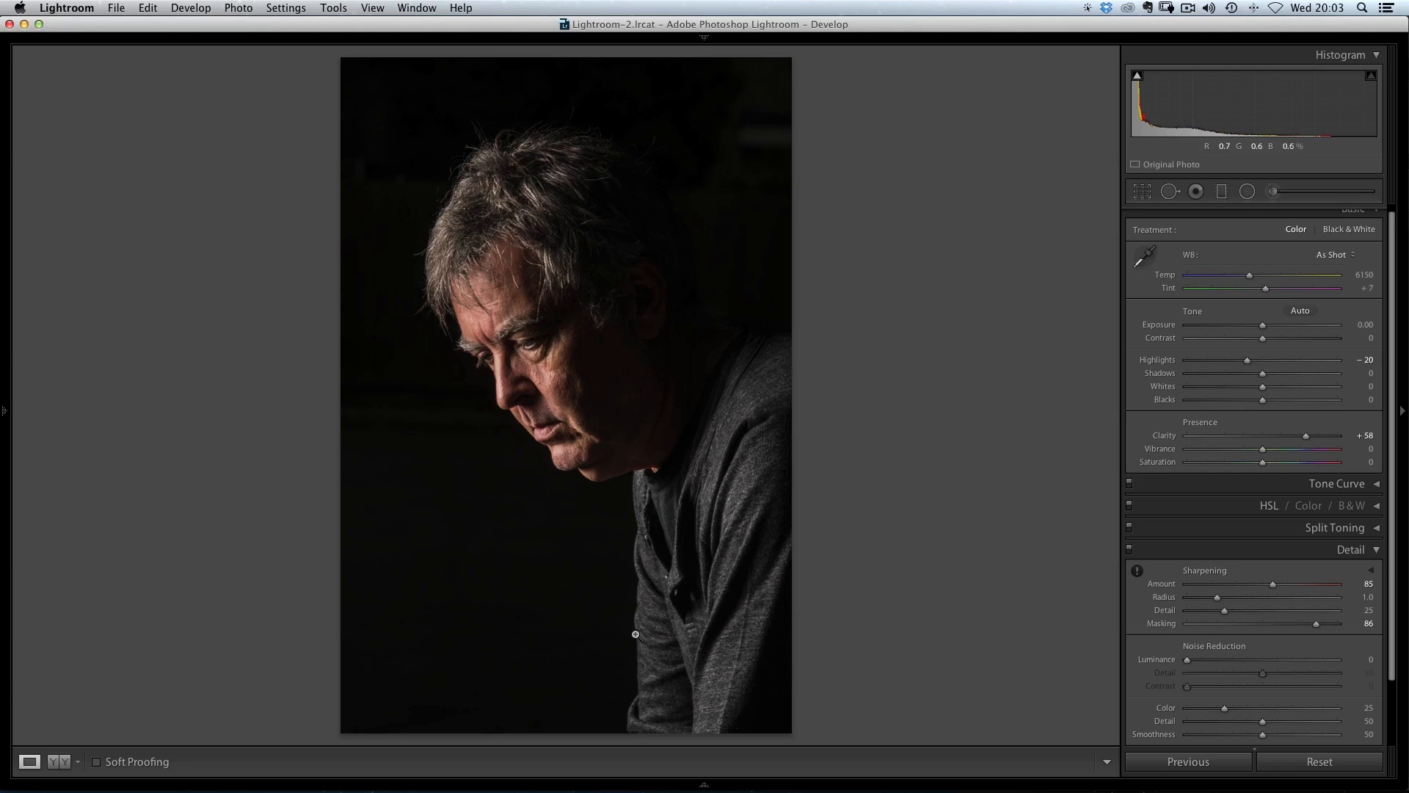
- Compare the original with the virtual copy, select both photos and open them as layers in Photoshop
click(705, 785)
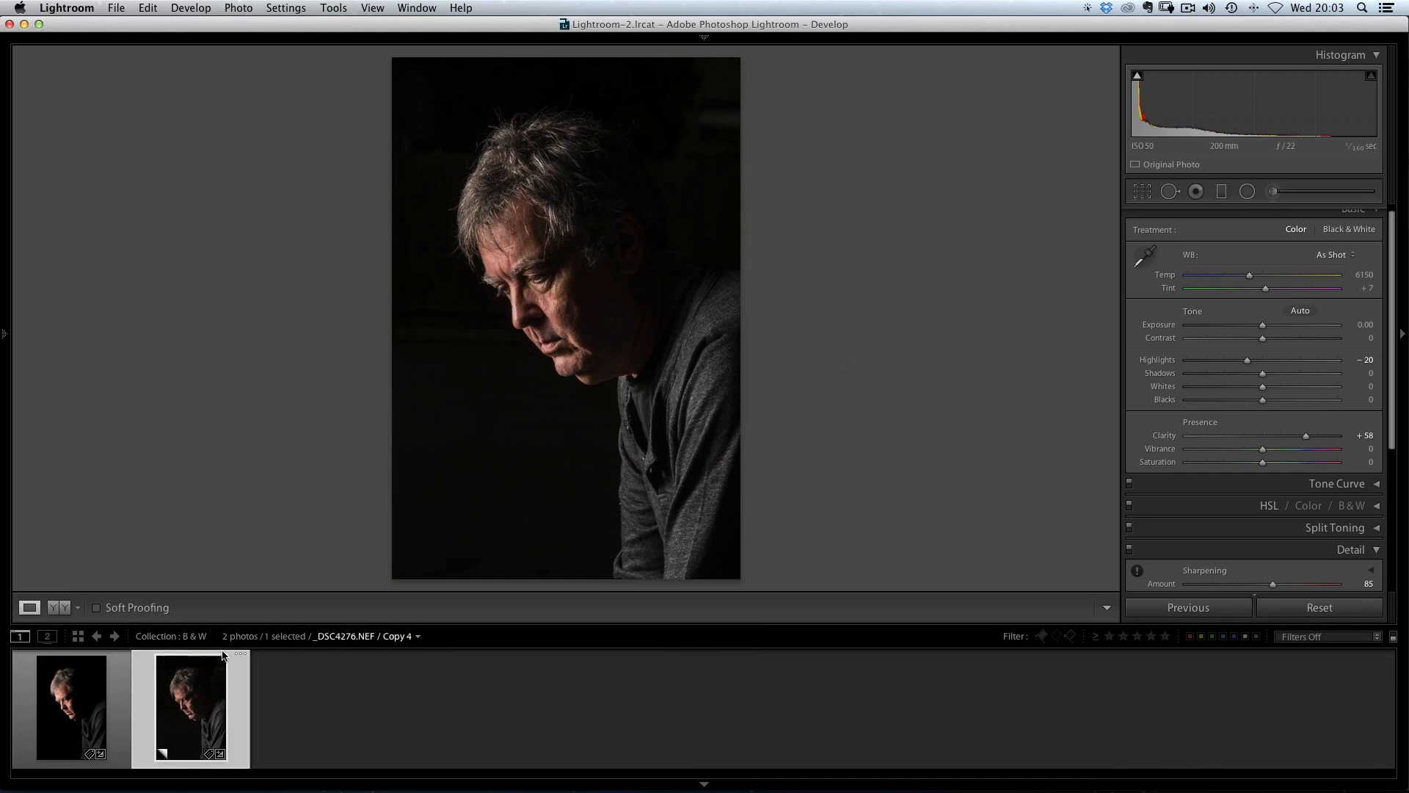
click(71, 707)
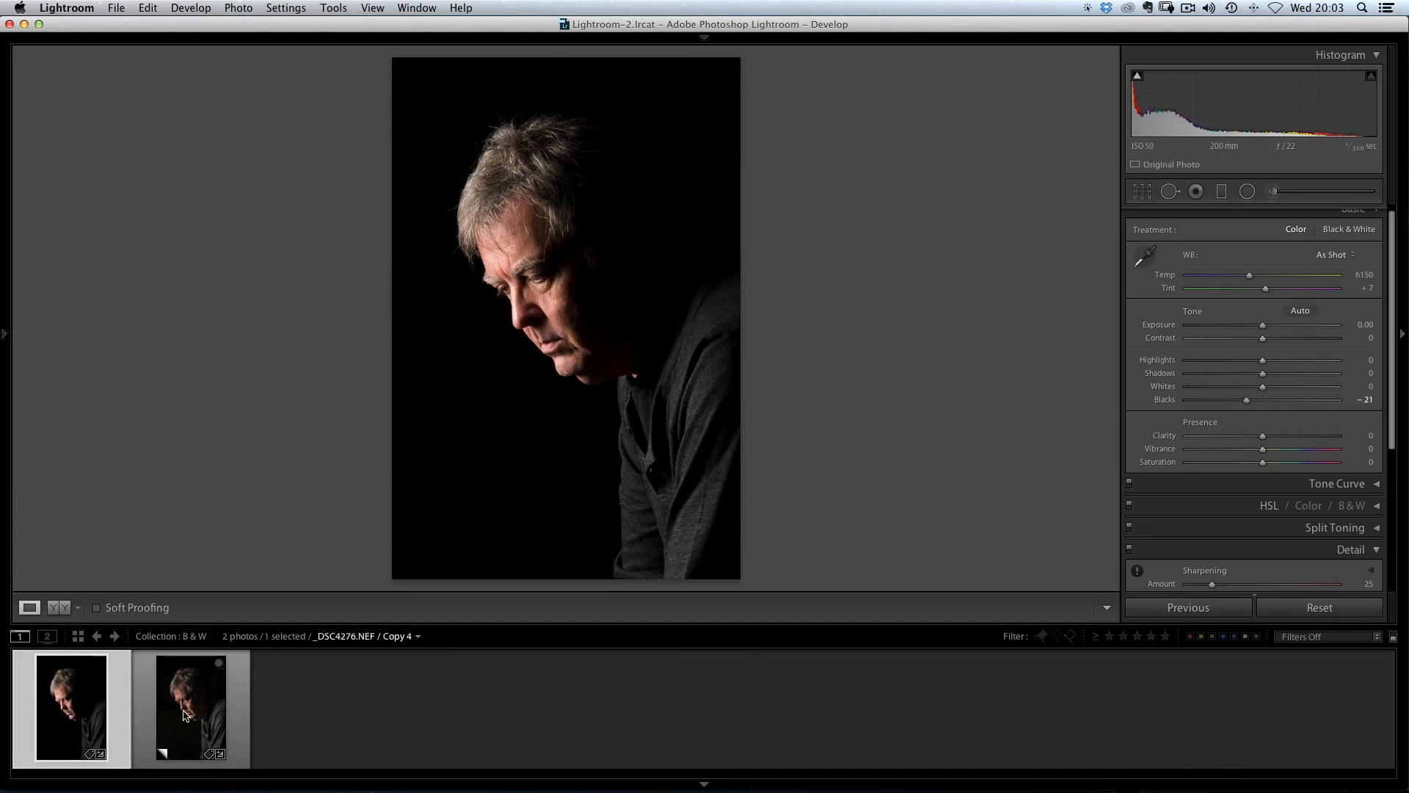
click(161, 752)
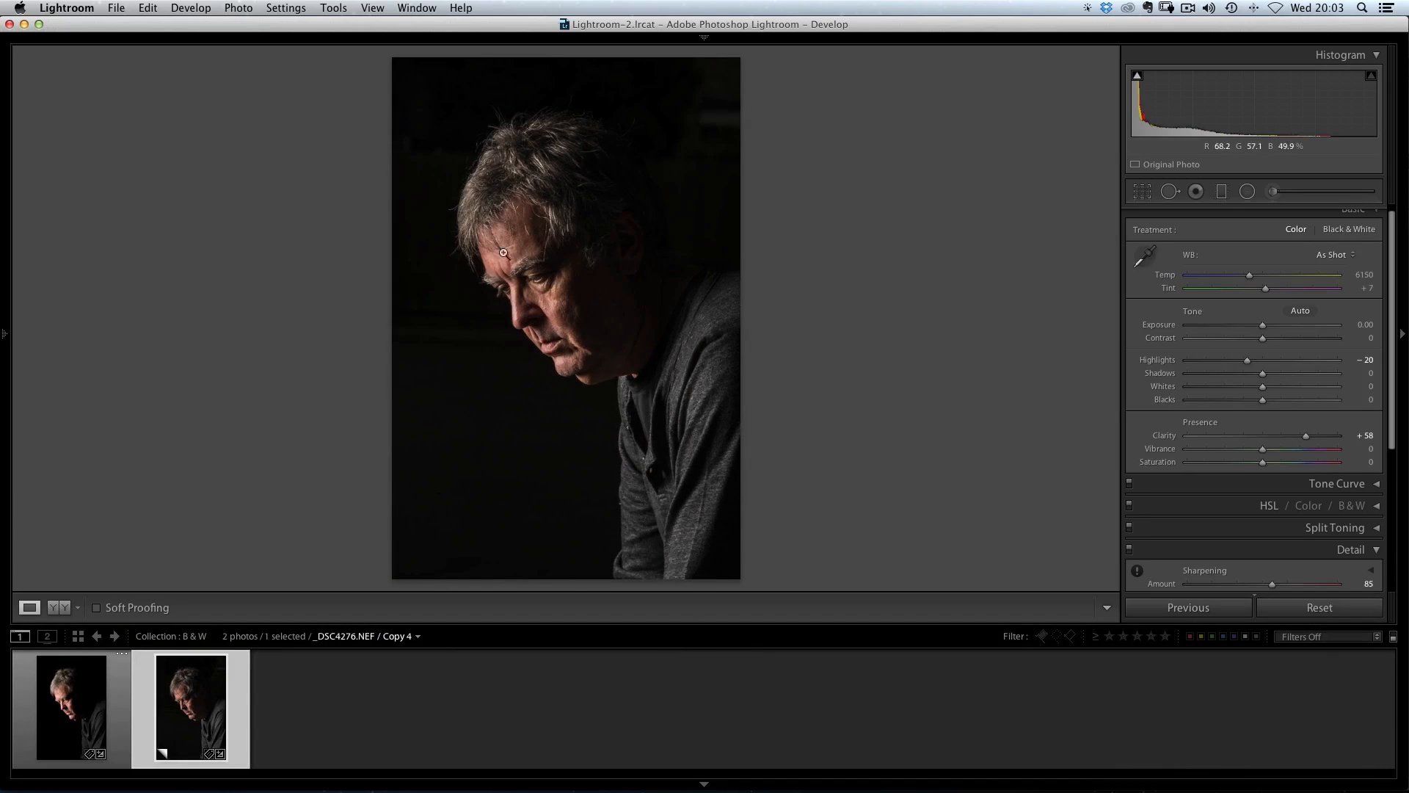
click(68, 724)
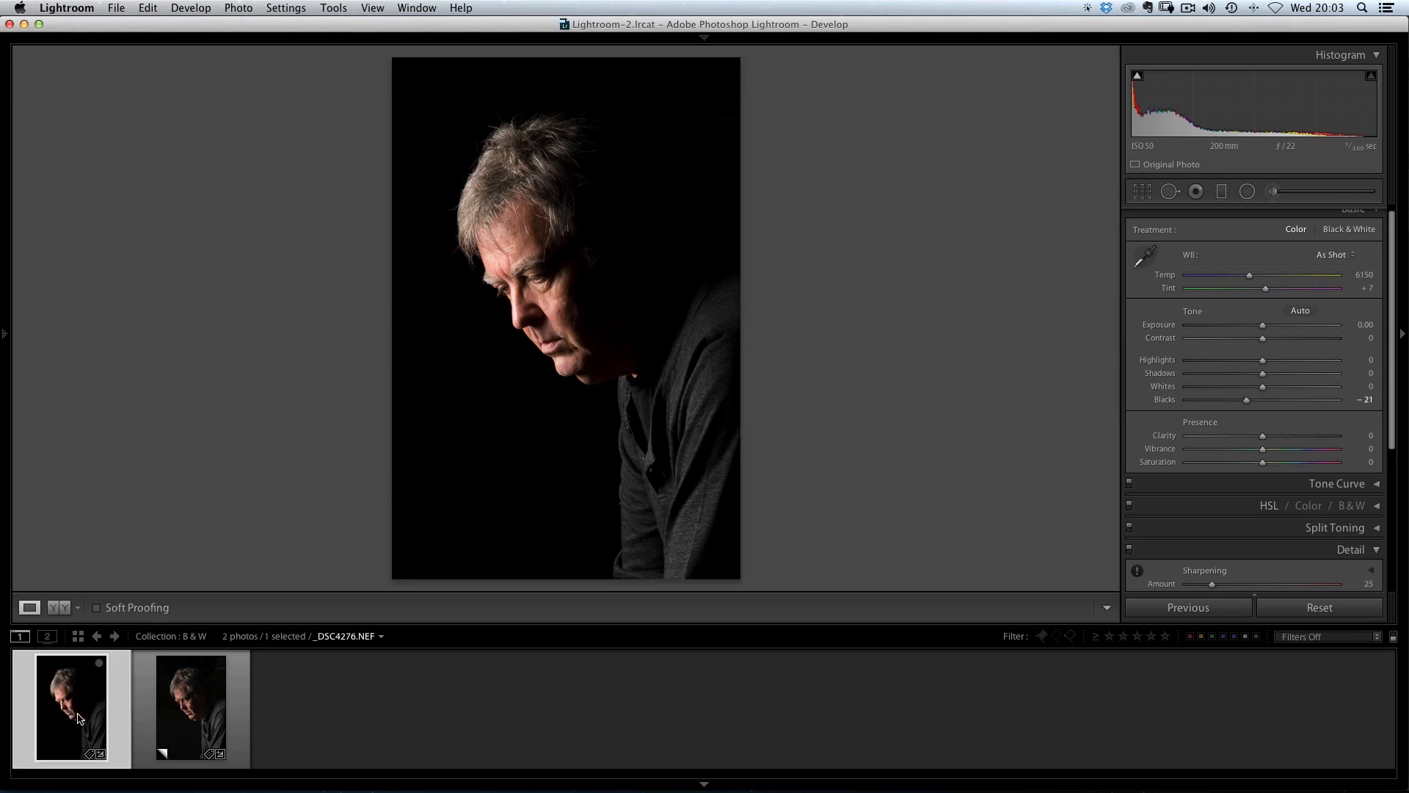
key(shift)
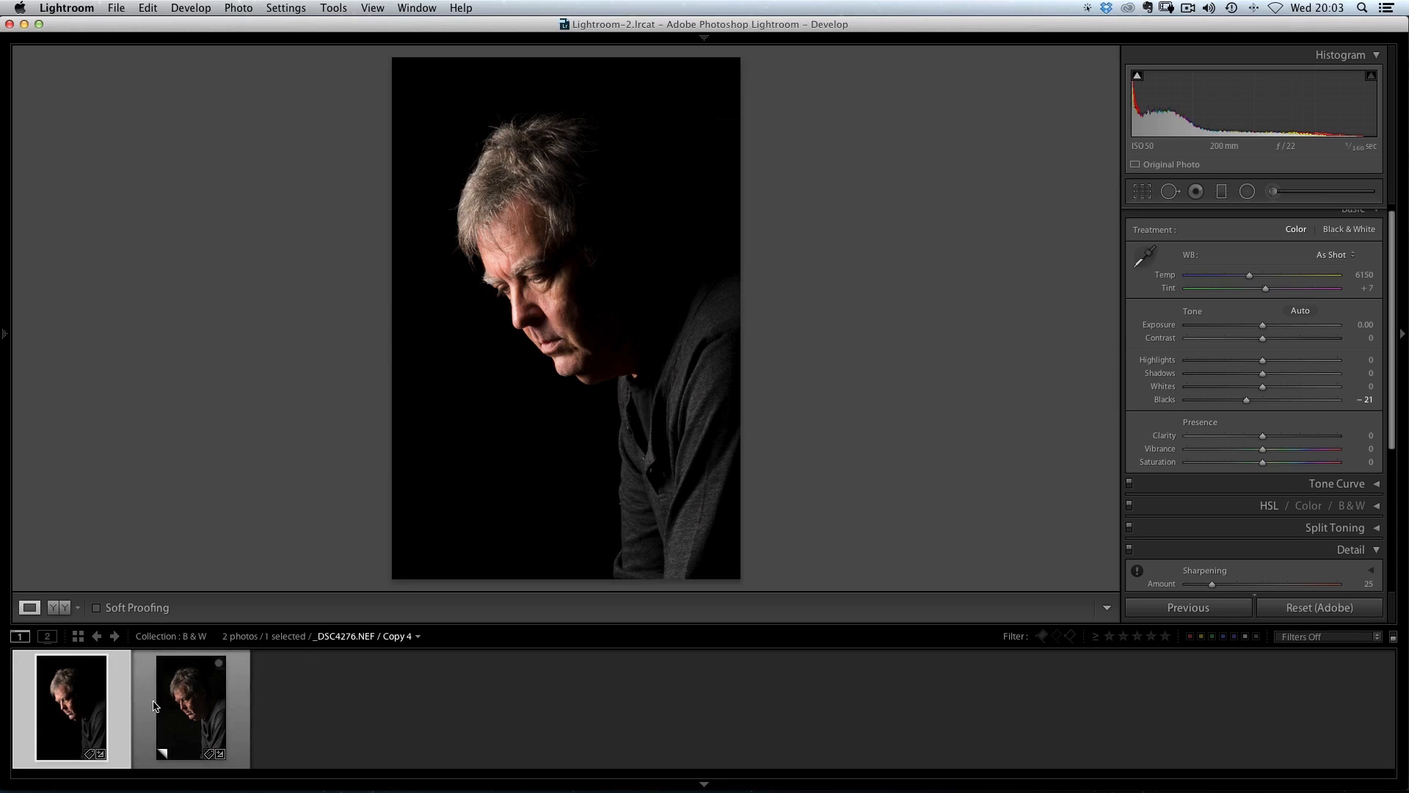
shift+click(185, 706)
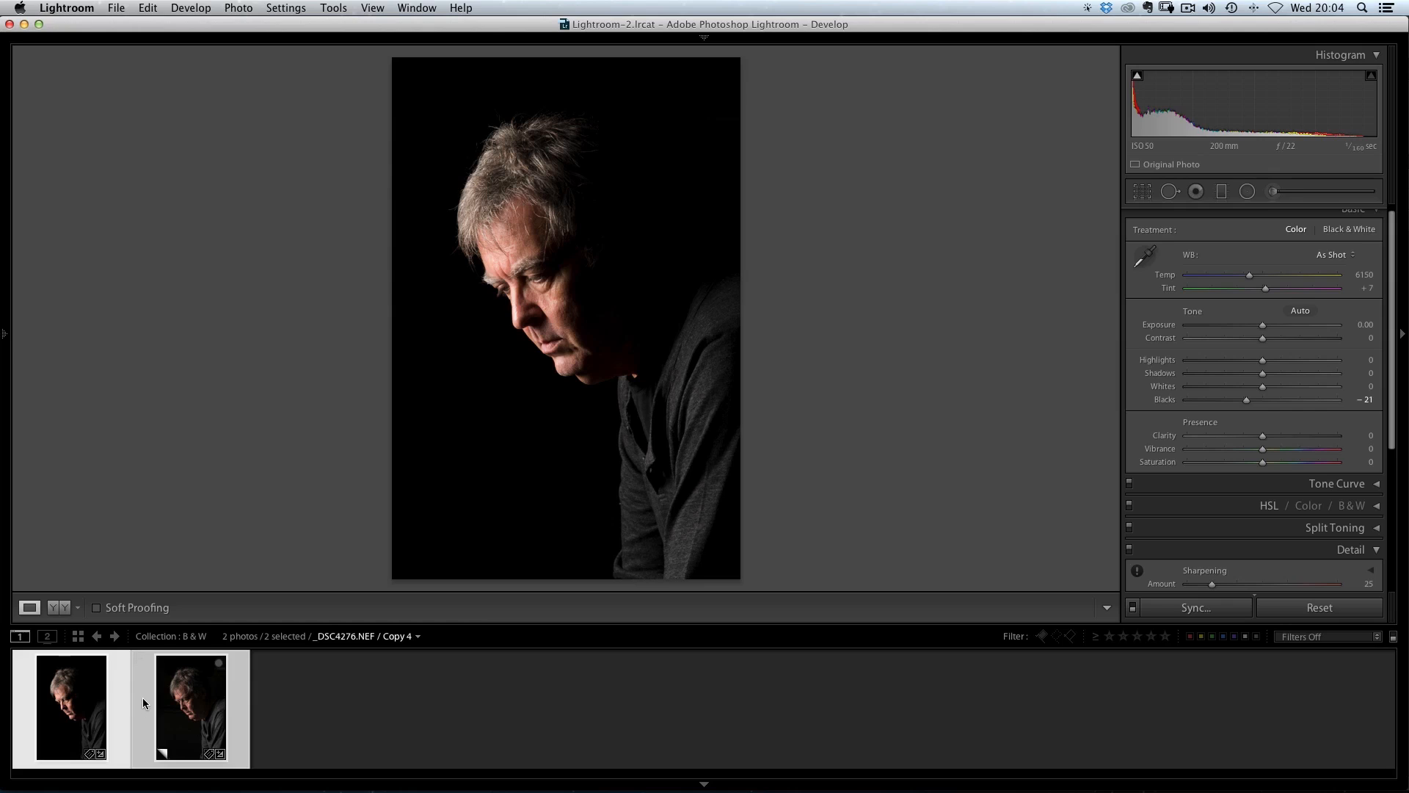
click(240, 8)
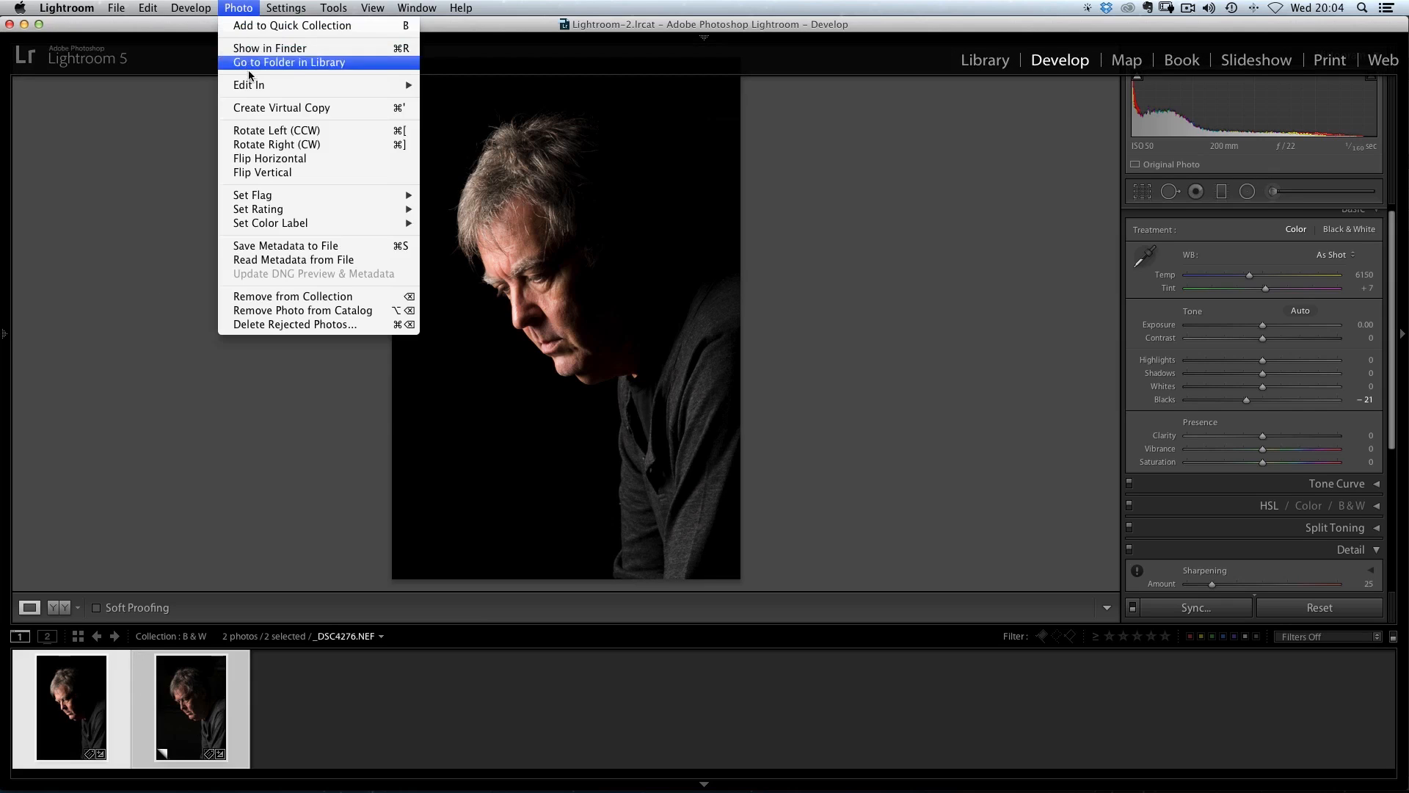
mouse_move(250, 88)
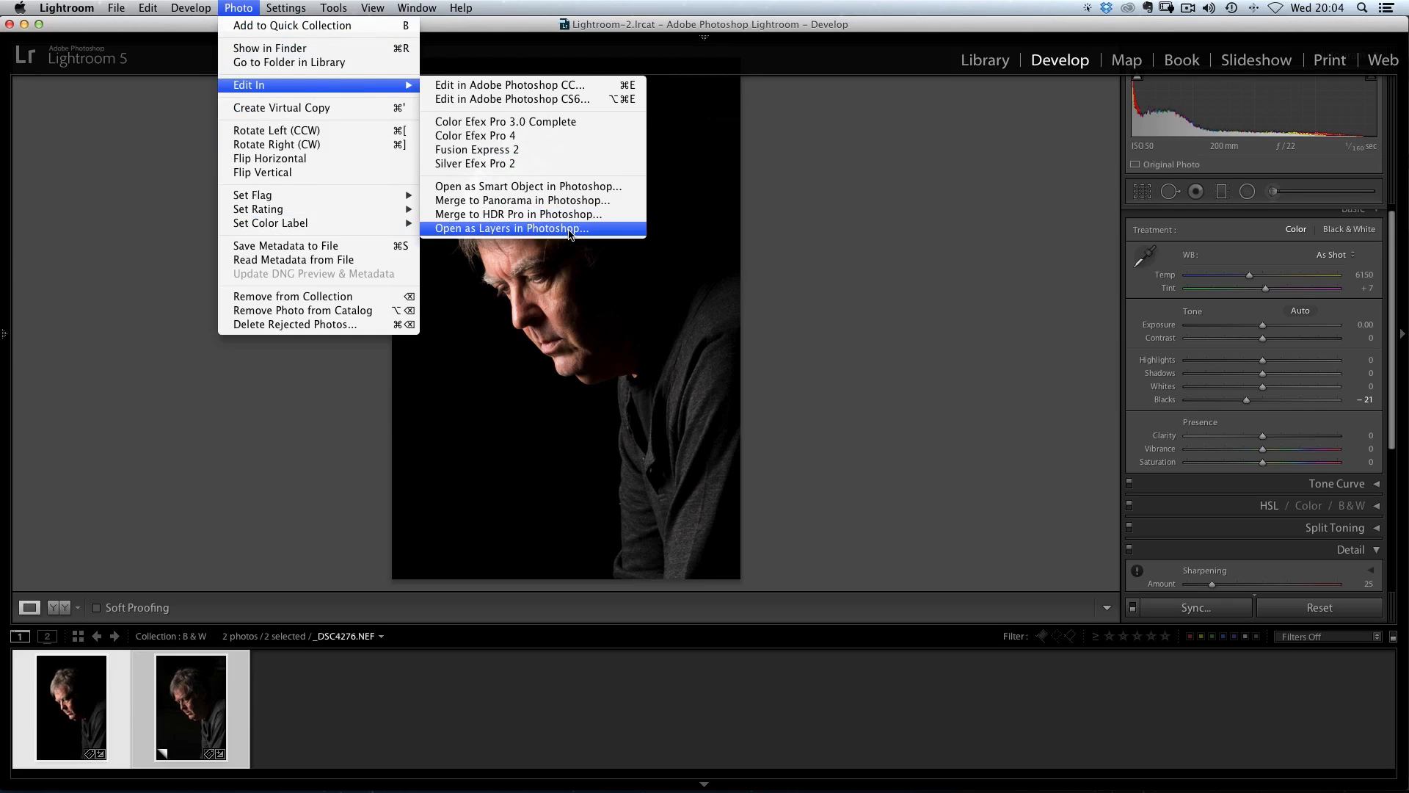
click(571, 230)
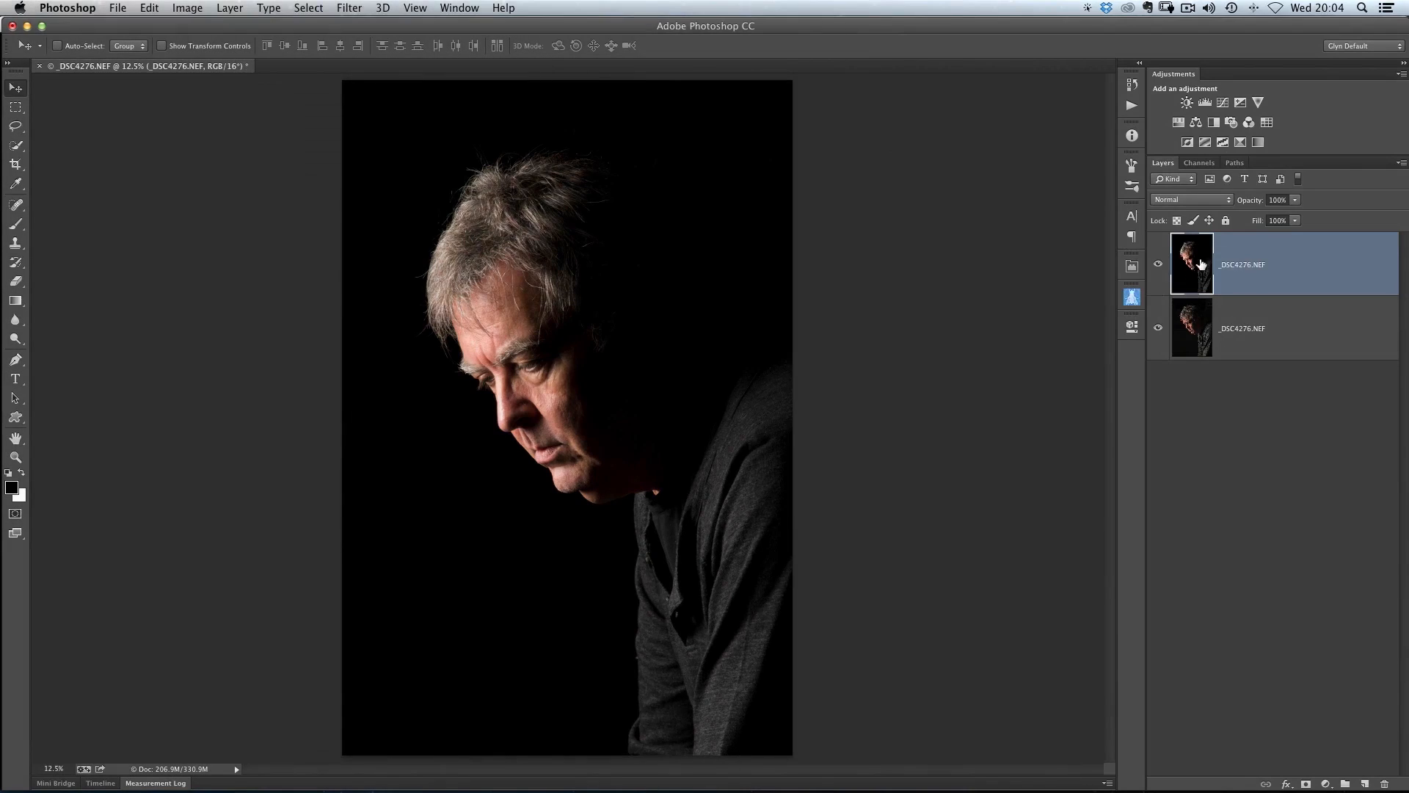
- Compare the two layers by hiding and showing the upper one, and add a white layer mask to it
click(1158, 265)
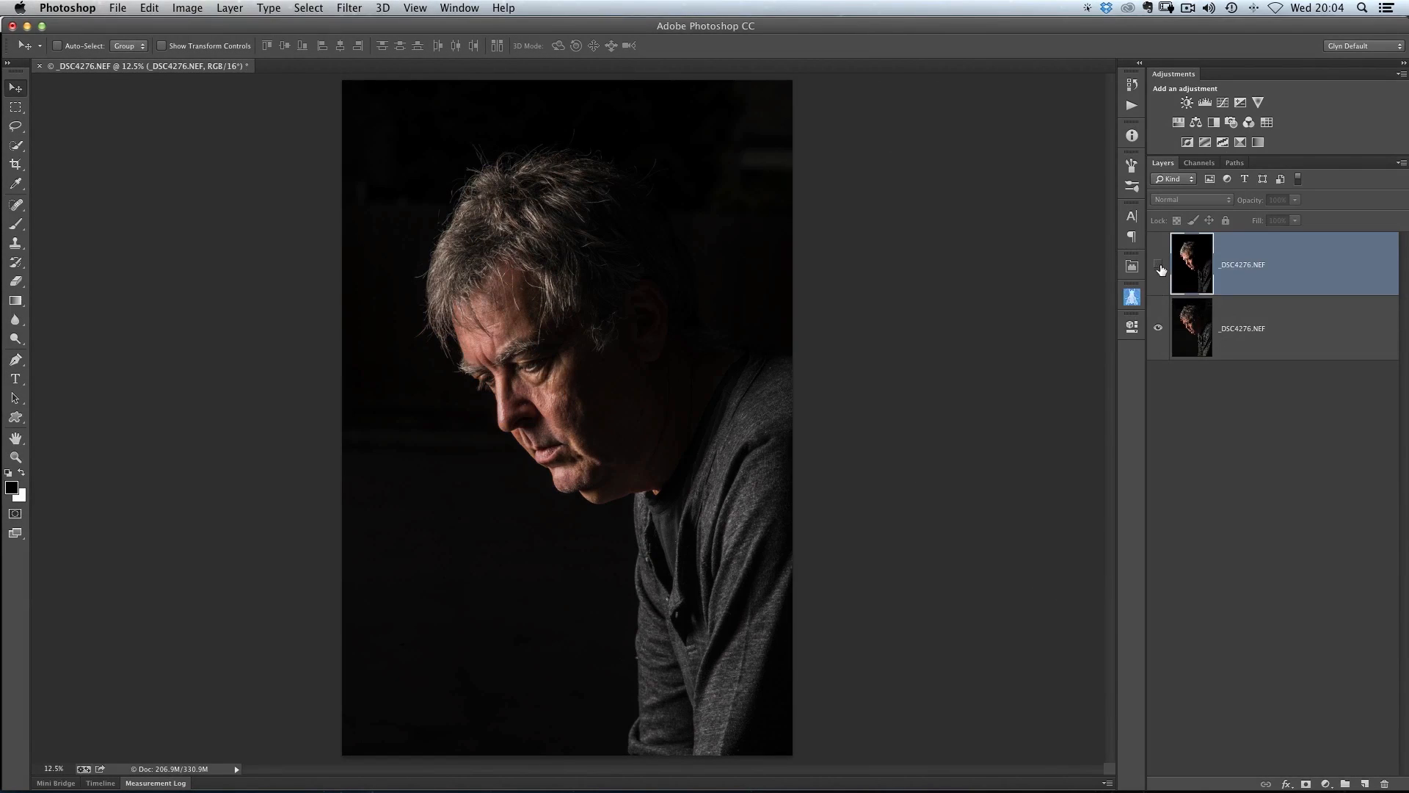
click(1157, 269)
click(1159, 268)
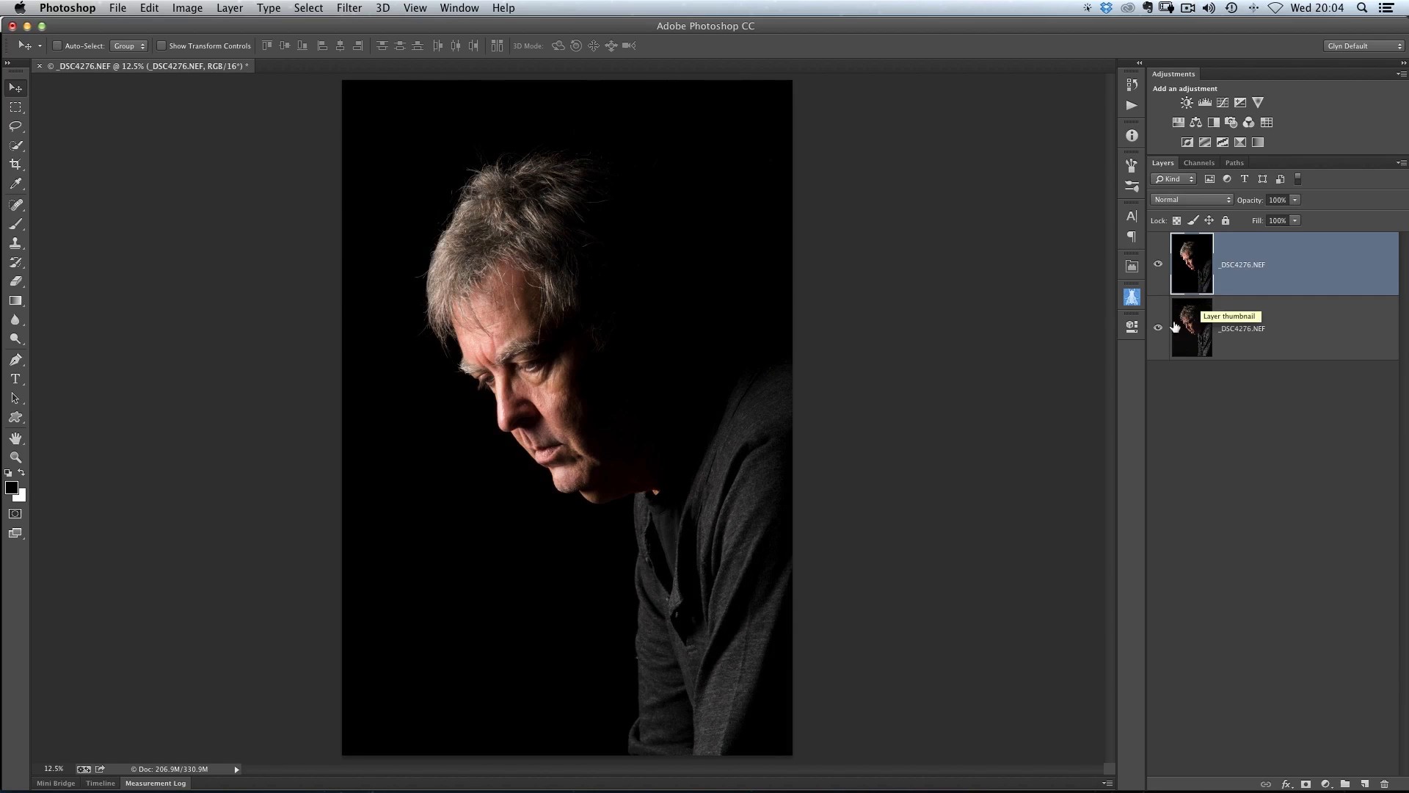
click(1158, 267)
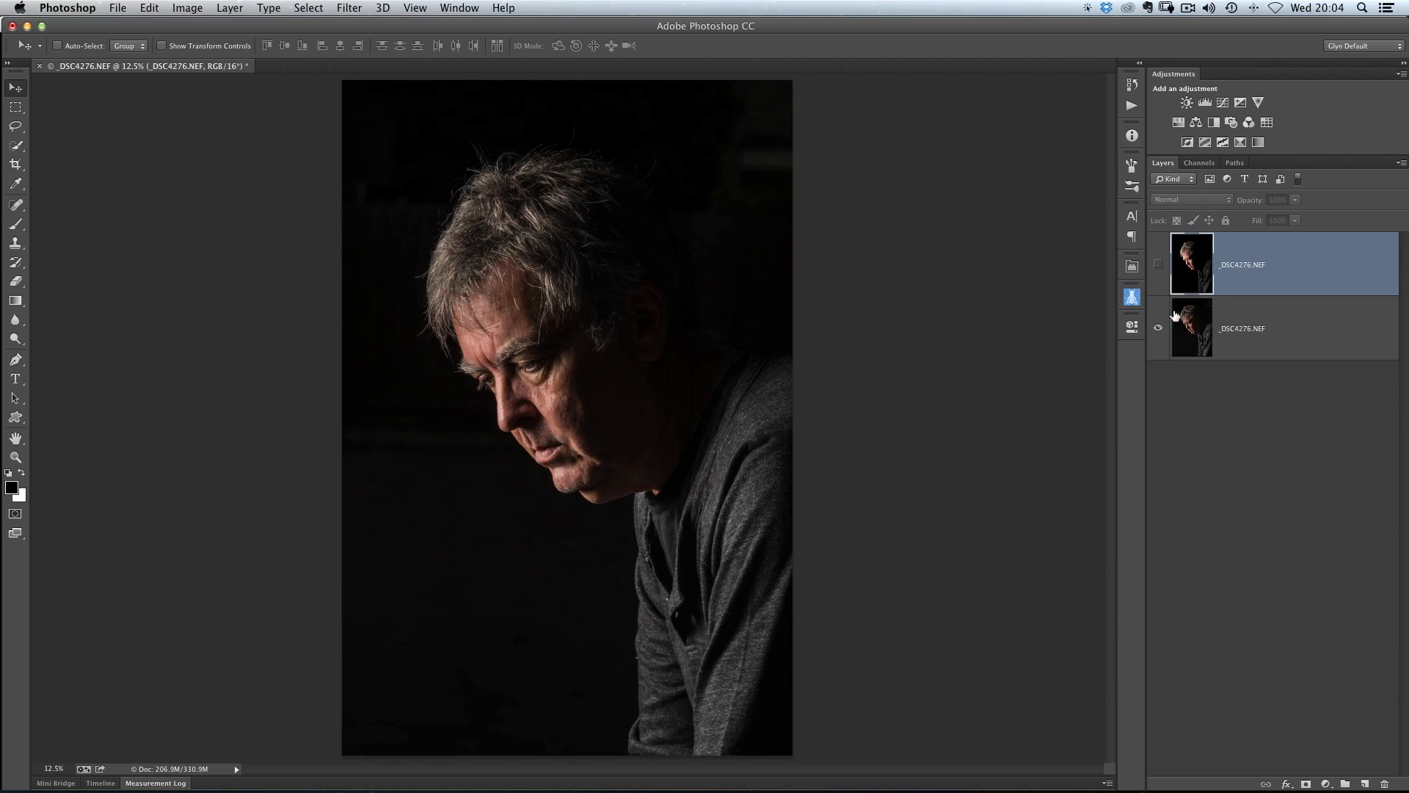
click(1158, 267)
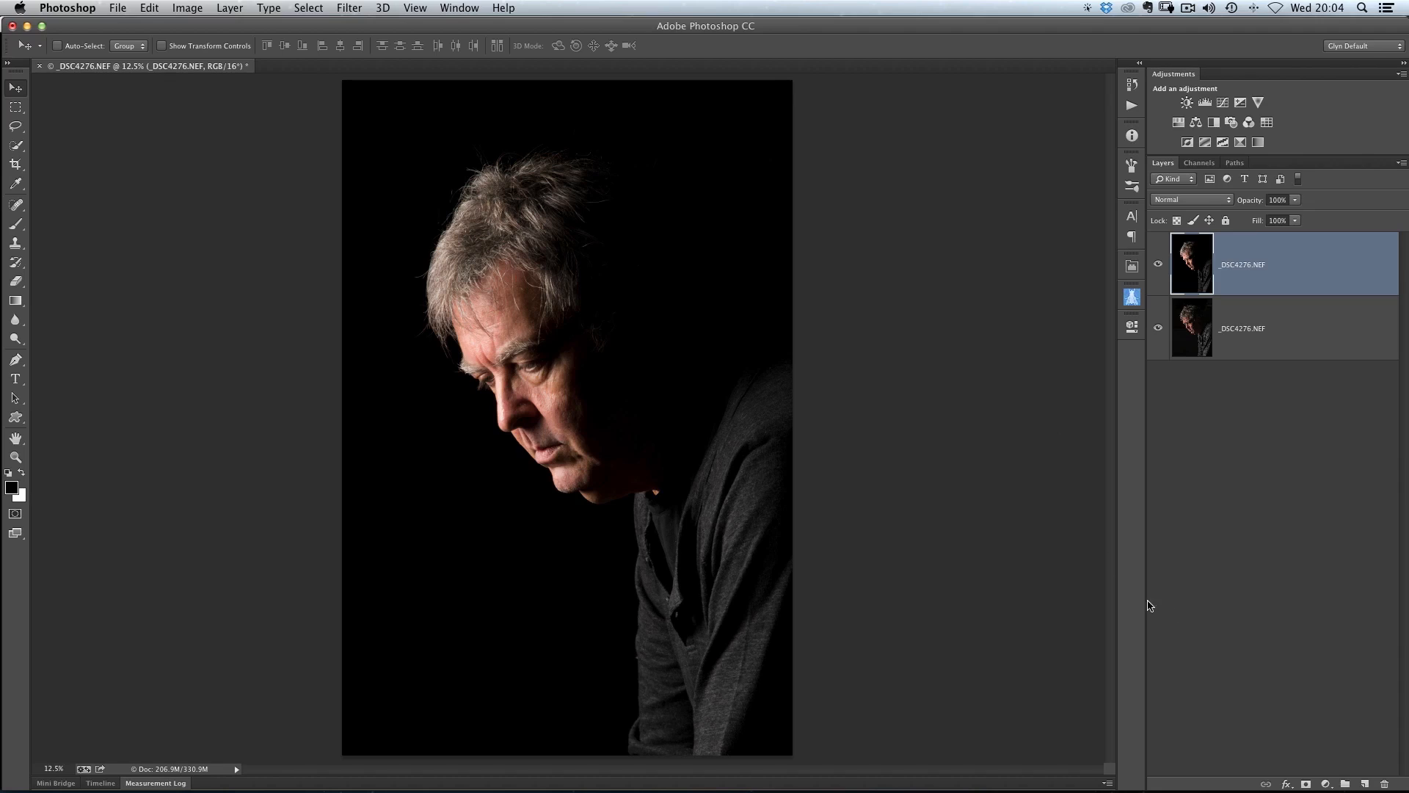
click(1305, 784)
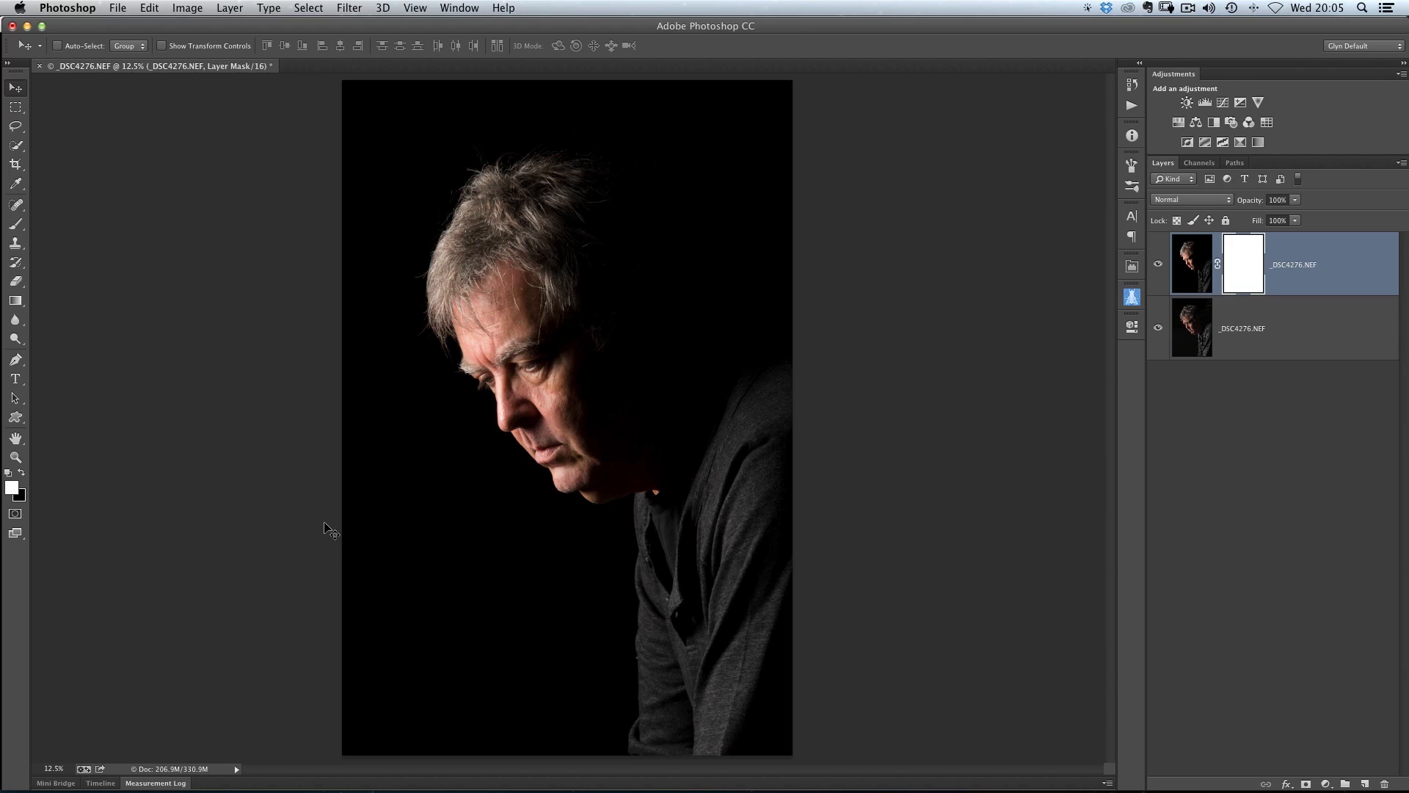
- Paint black with the Brush on the upper layer's mask over the man's head and clothing, using brush sizes 900 and 1300
key(x)
key(b)
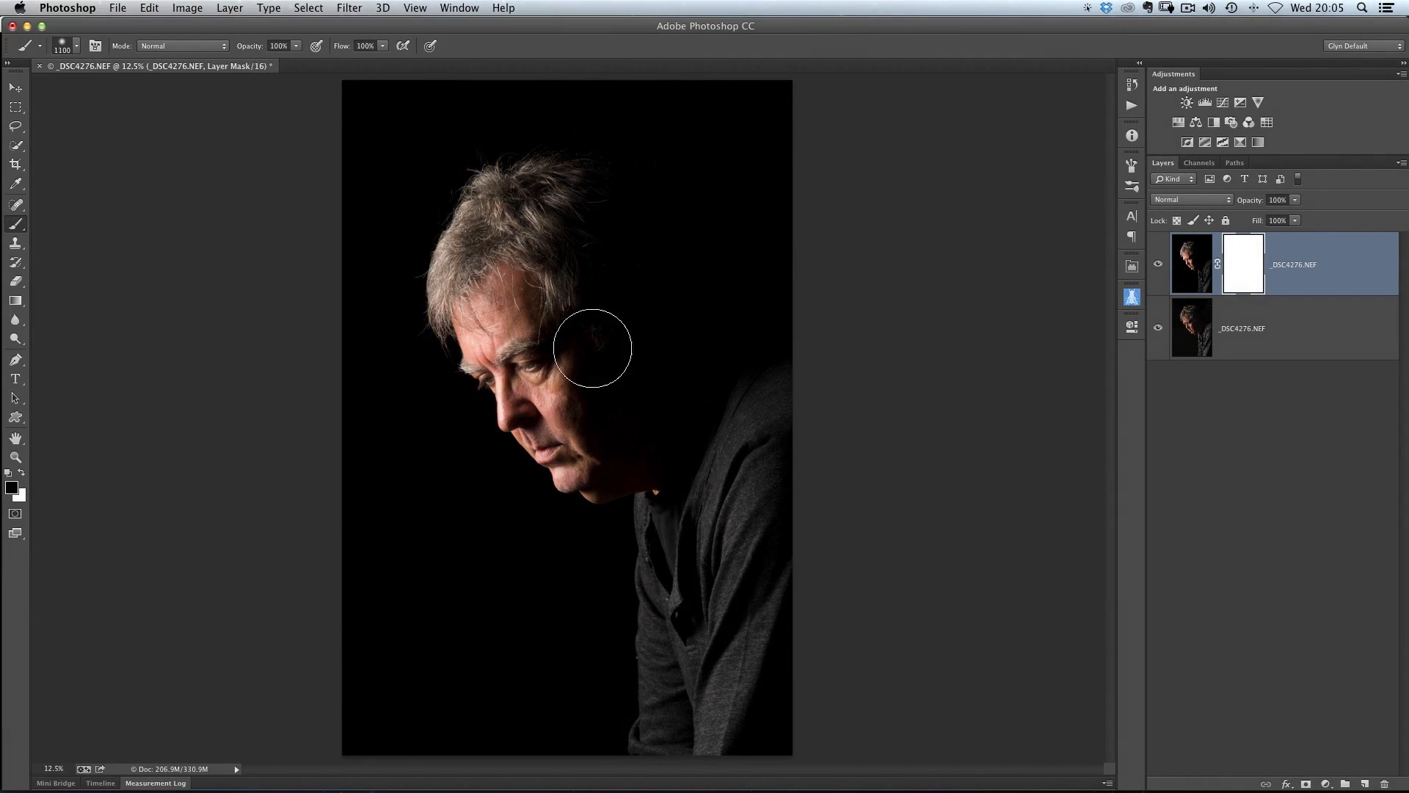
key(bracketleft)
key(bracketleft)
key(bracketleft)
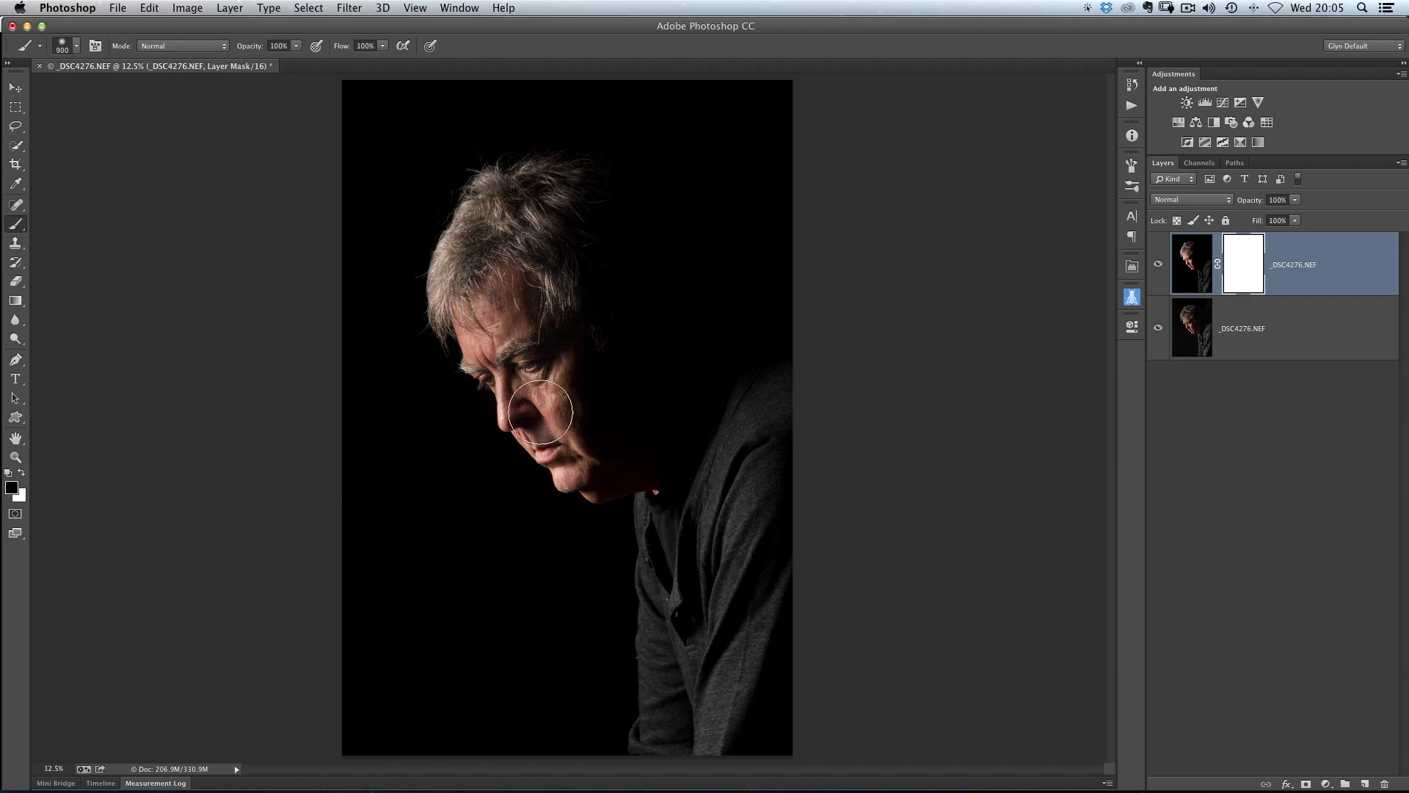
mouse_move(568, 455)
mouse_down()
mouse_move(601, 416)
mouse_move(595, 292)
mouse_move(564, 295)
mouse_move(615, 373)
mouse_move(659, 356)
mouse_move(633, 364)
mouse_move(546, 202)
mouse_move(480, 266)
mouse_move(504, 311)
mouse_move(464, 264)
mouse_move(459, 304)
mouse_move(506, 210)
mouse_move(549, 214)
mouse_move(602, 249)
mouse_move(648, 354)
mouse_move(656, 422)
mouse_move(612, 423)
mouse_move(605, 459)
mouse_move(530, 327)
mouse_move(579, 331)
mouse_move(758, 443)
mouse_move(767, 512)
mouse_move(706, 486)
mouse_move(712, 525)
mouse_move(702, 509)
mouse_move(727, 521)
mouse_move(703, 527)
mouse_move(694, 676)
mouse_move(673, 684)
mouse_move(710, 681)
mouse_move(717, 661)
mouse_move(679, 687)
mouse_move(696, 715)
mouse_move(751, 676)
mouse_move(769, 516)
mouse_move(764, 420)
mouse_move(591, 202)
mouse_move(562, 208)
mouse_move(499, 273)
mouse_move(568, 376)
mouse_up()
key(bracketright)
key(bracketright)
key(bracketright)
key(bracketright)
mouse_move(621, 450)
mouse_down()
mouse_move(658, 405)
mouse_move(598, 382)
mouse_move(609, 322)
mouse_move(576, 337)
mouse_up()
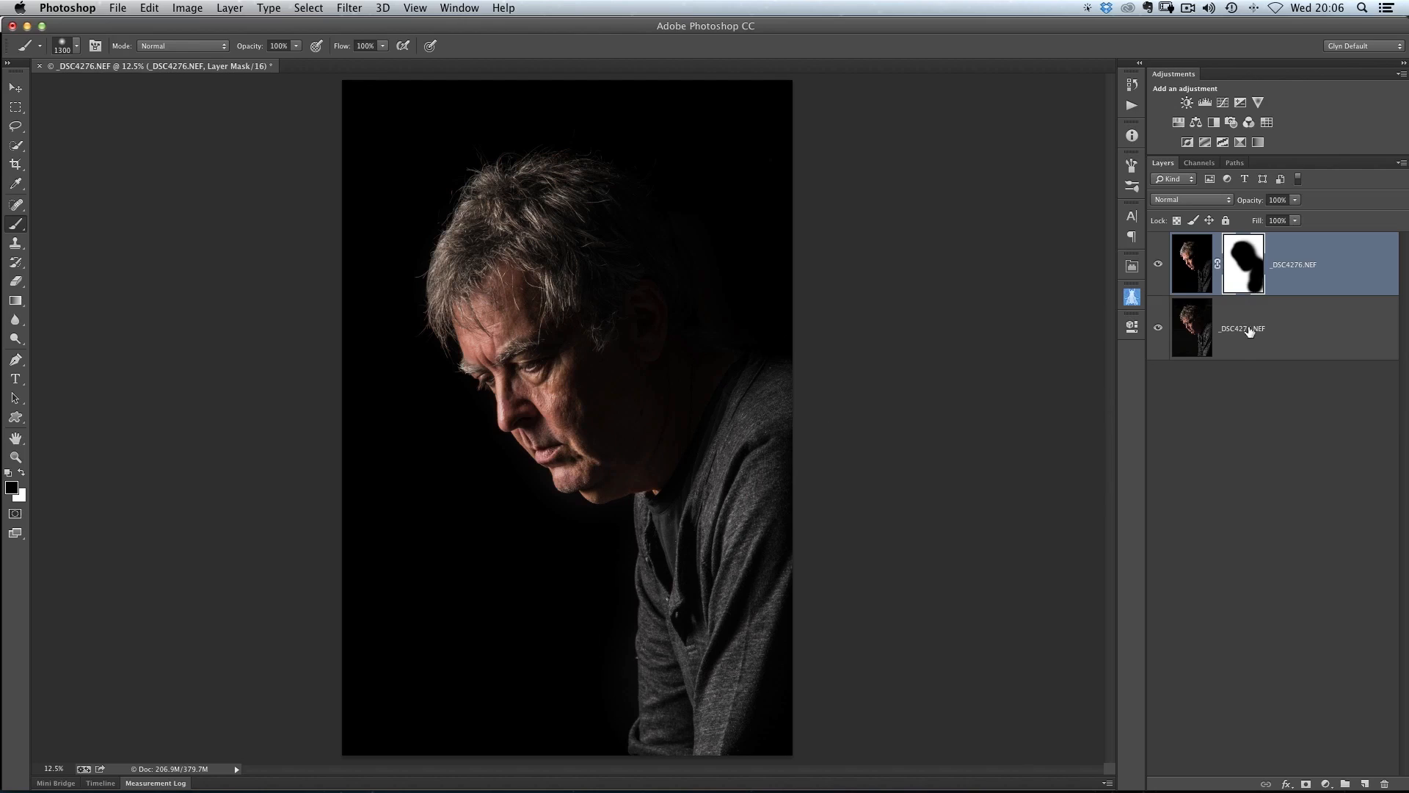
- Display the layer mask on its own and paint black over the missed area at the sleeve along the image's lower edge
alt+click(1245, 266)
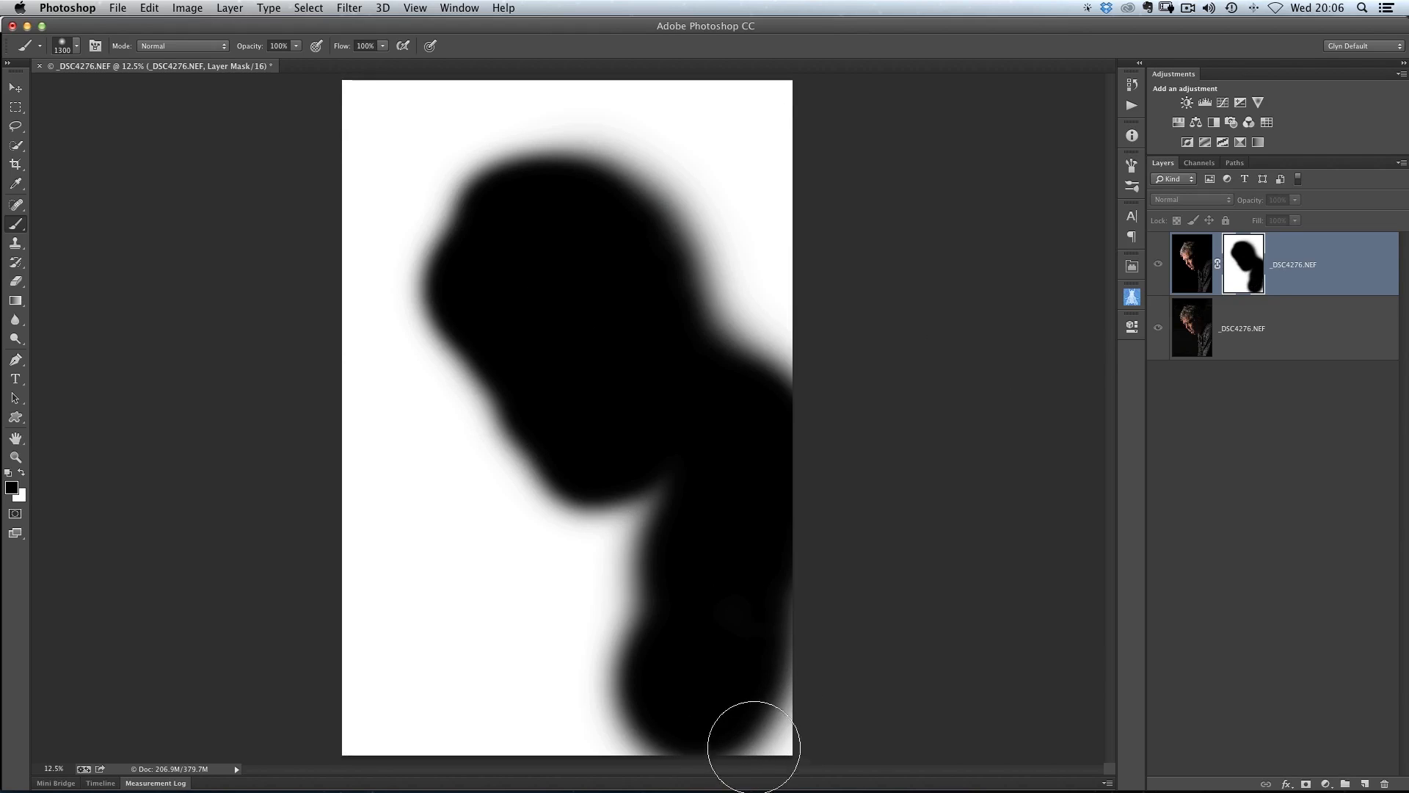
mouse_move(774, 592)
mouse_down()
mouse_move(782, 745)
mouse_move(746, 745)
mouse_up()
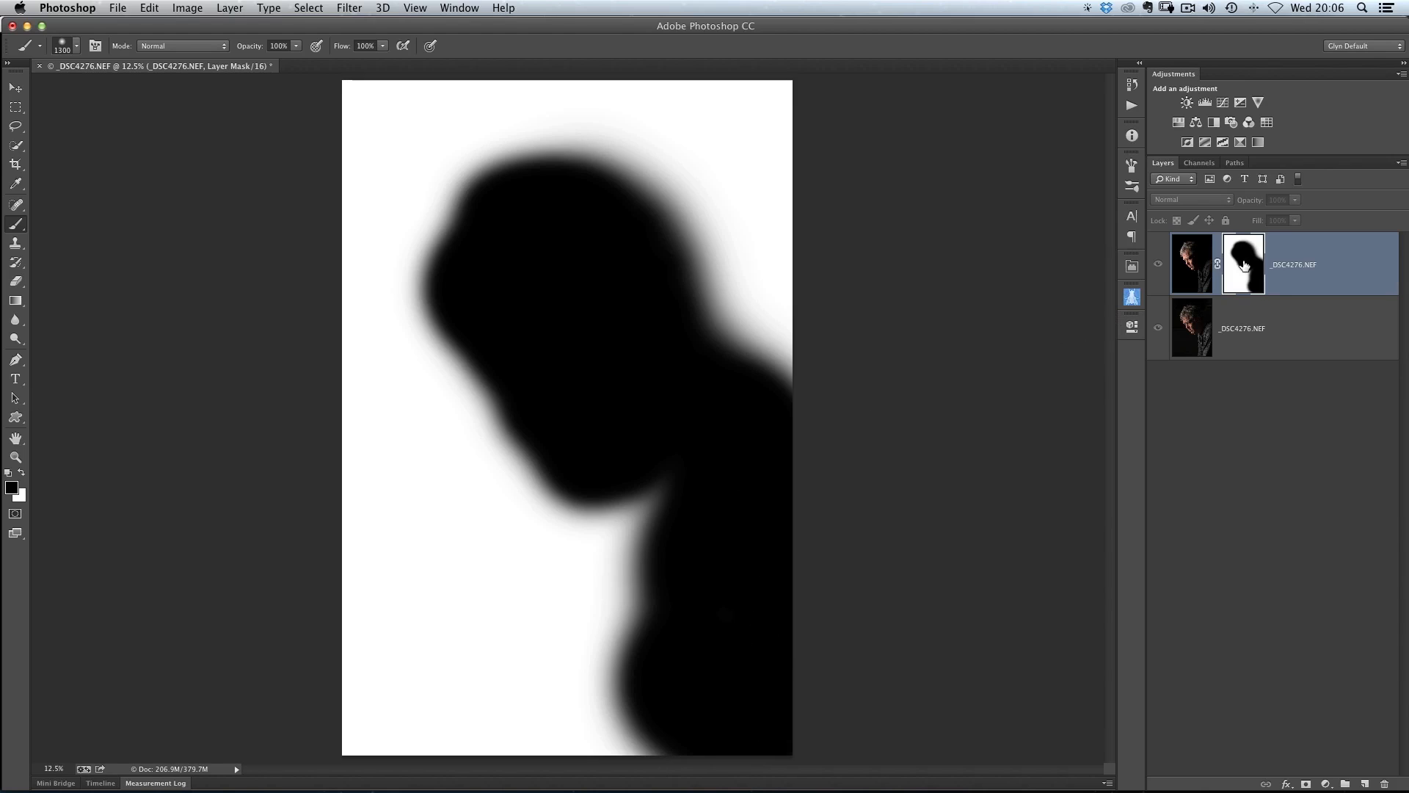
- Return from the mask display to the full image and add a Gradient Map adjustment layer above both photo layers
alt+click(1243, 266)
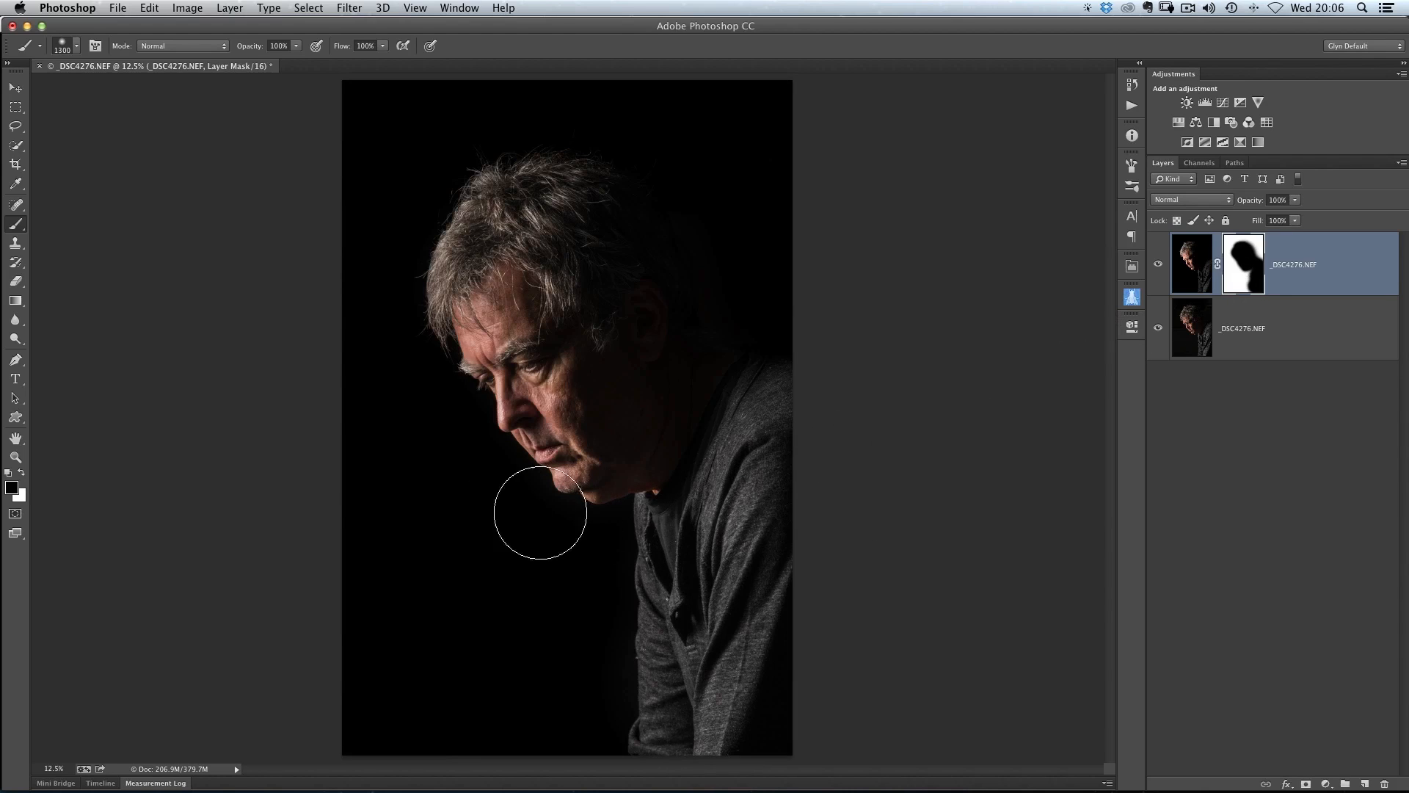
alt+super+click(606, 421)
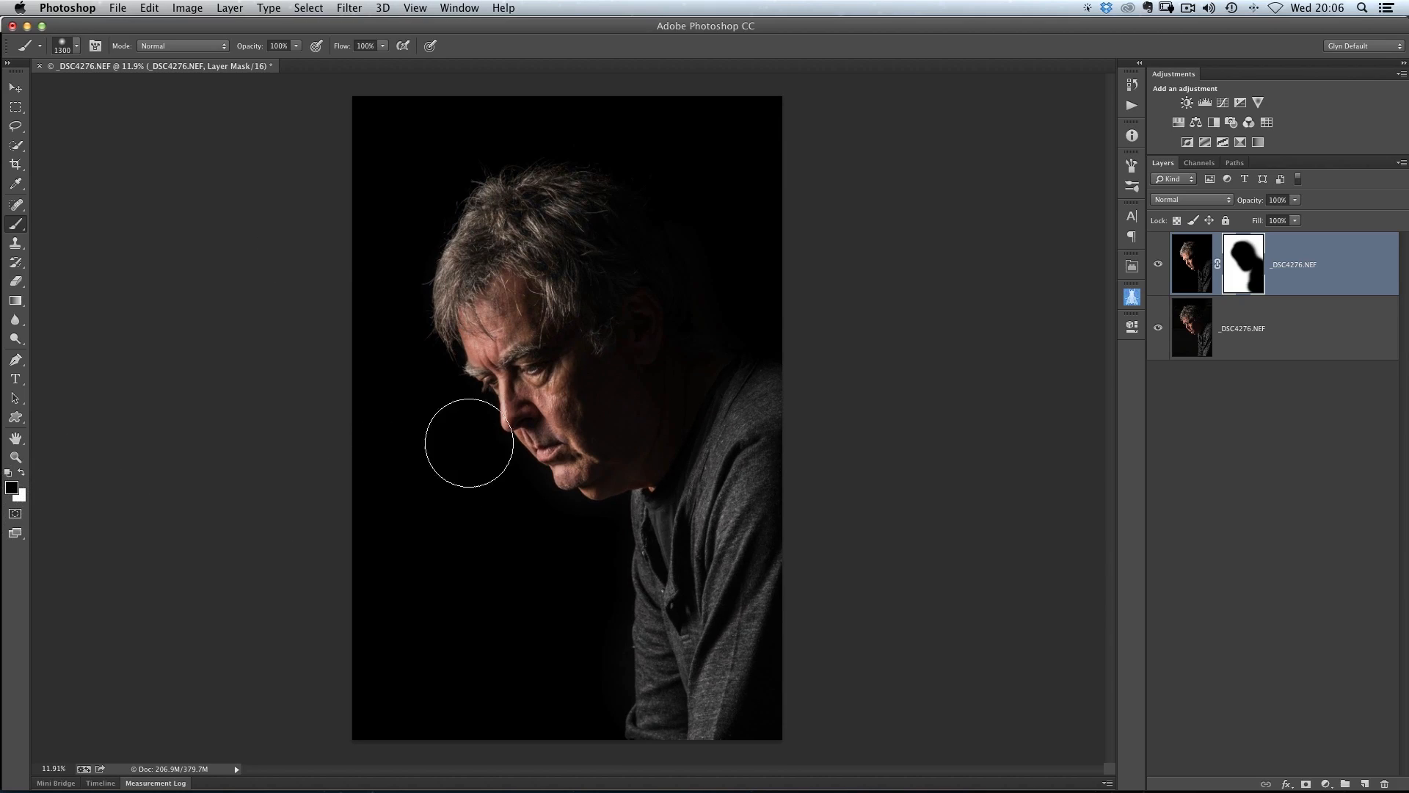
click(1257, 144)
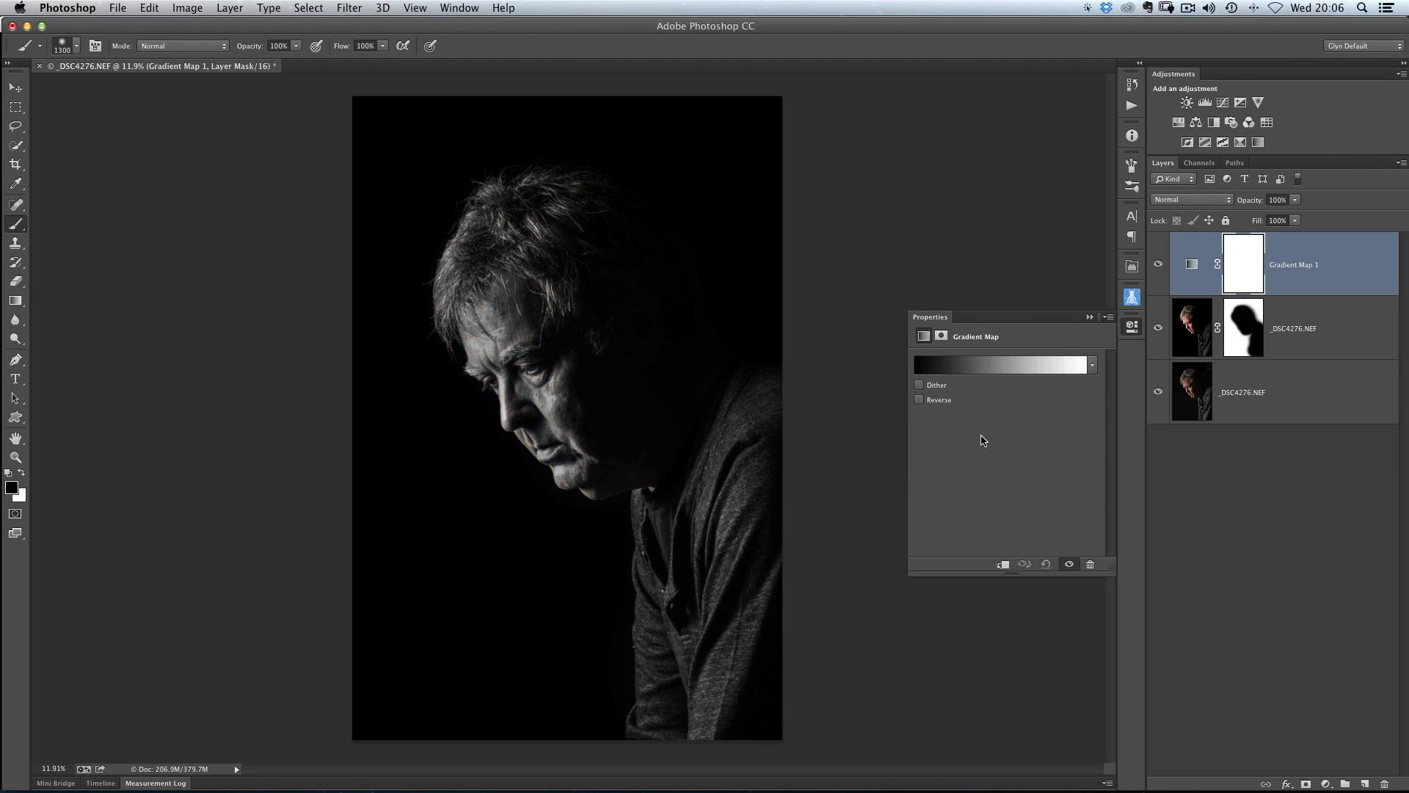
- Edit the Gradient Map's black-to-white gradient, moving its colour midpoint to 61% and keeping smoothness at 100%
click(992, 369)
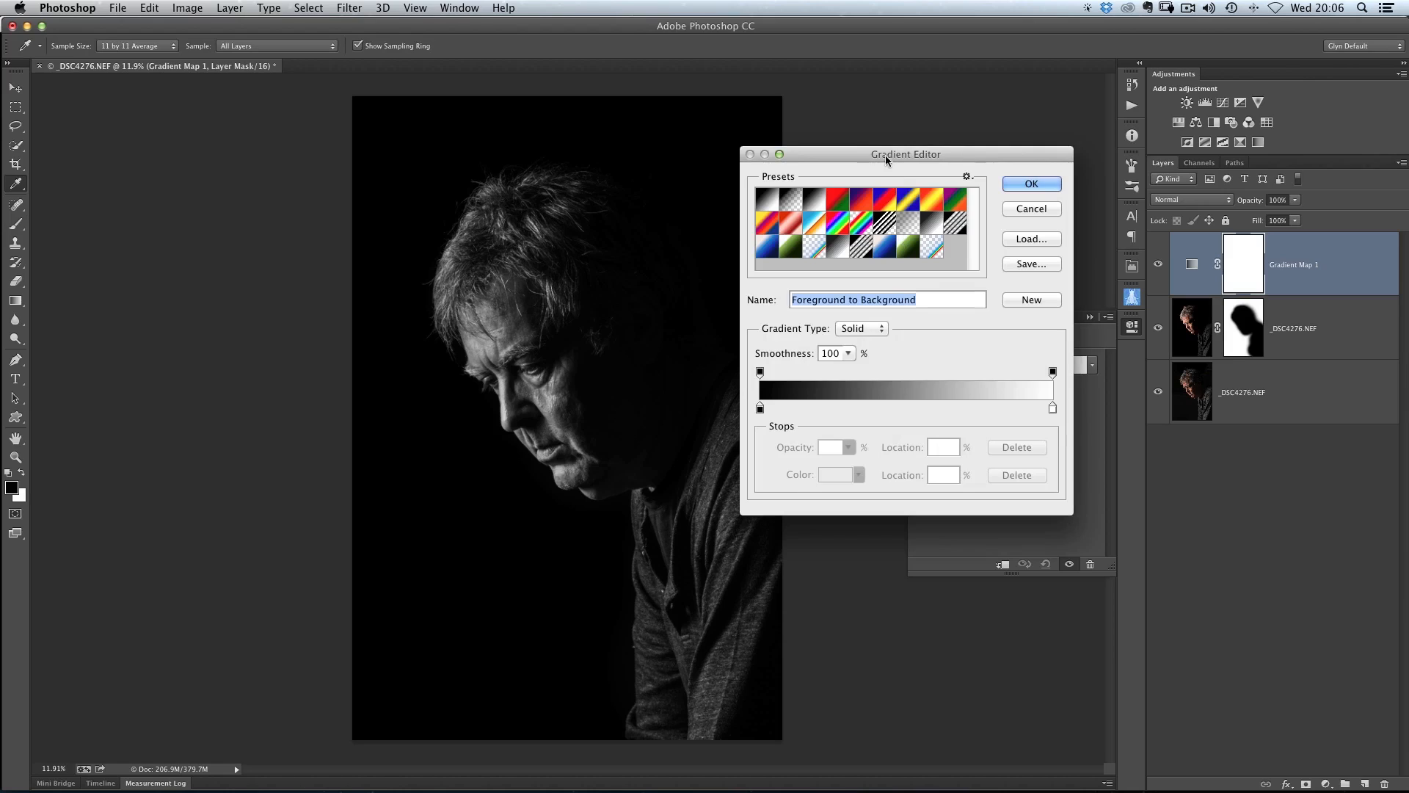
drag(885, 157, 868, 159)
drag(748, 415, 755, 418)
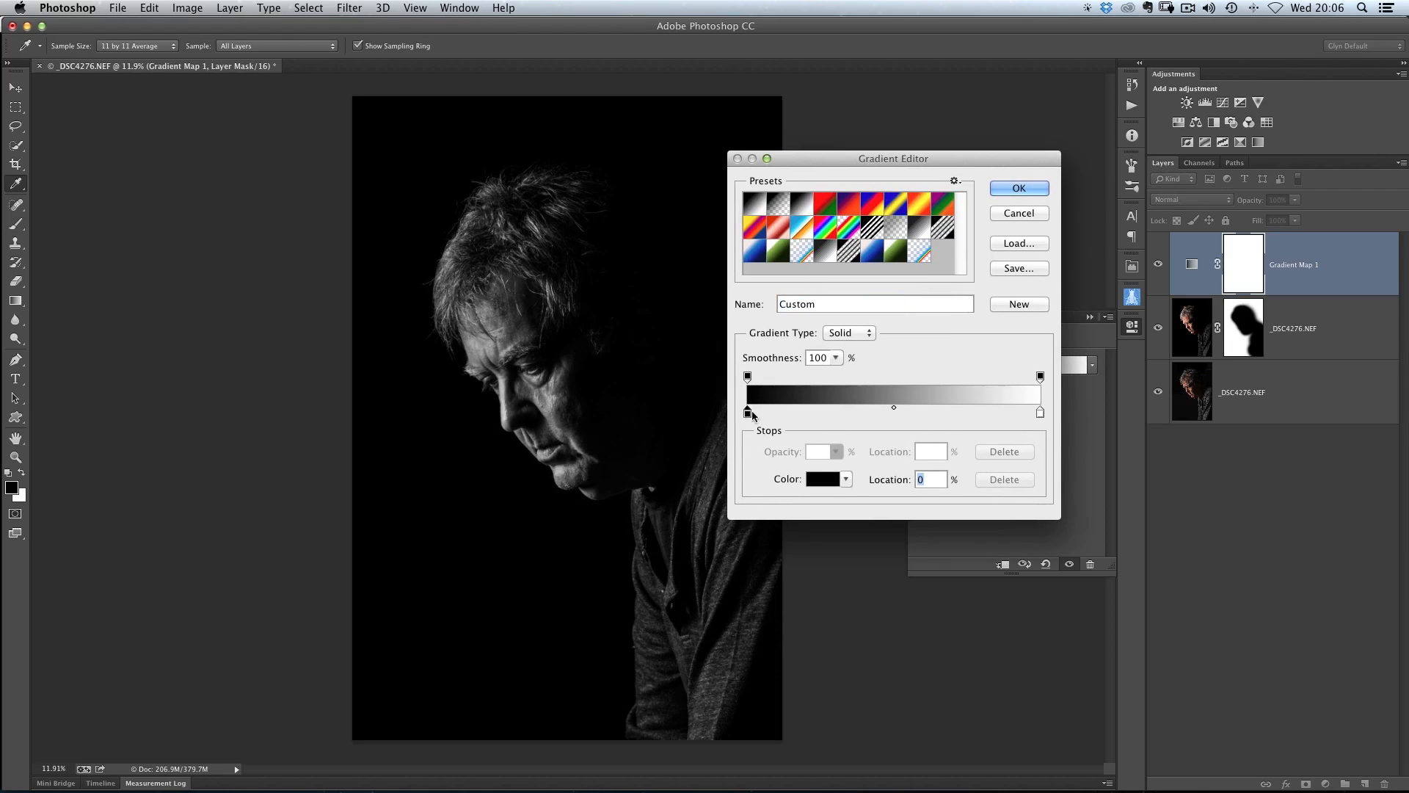
mouse_move(1040, 416)
mouse_down()
mouse_move(1026, 414)
mouse_move(1040, 412)
mouse_up()
drag(894, 411, 912, 408)
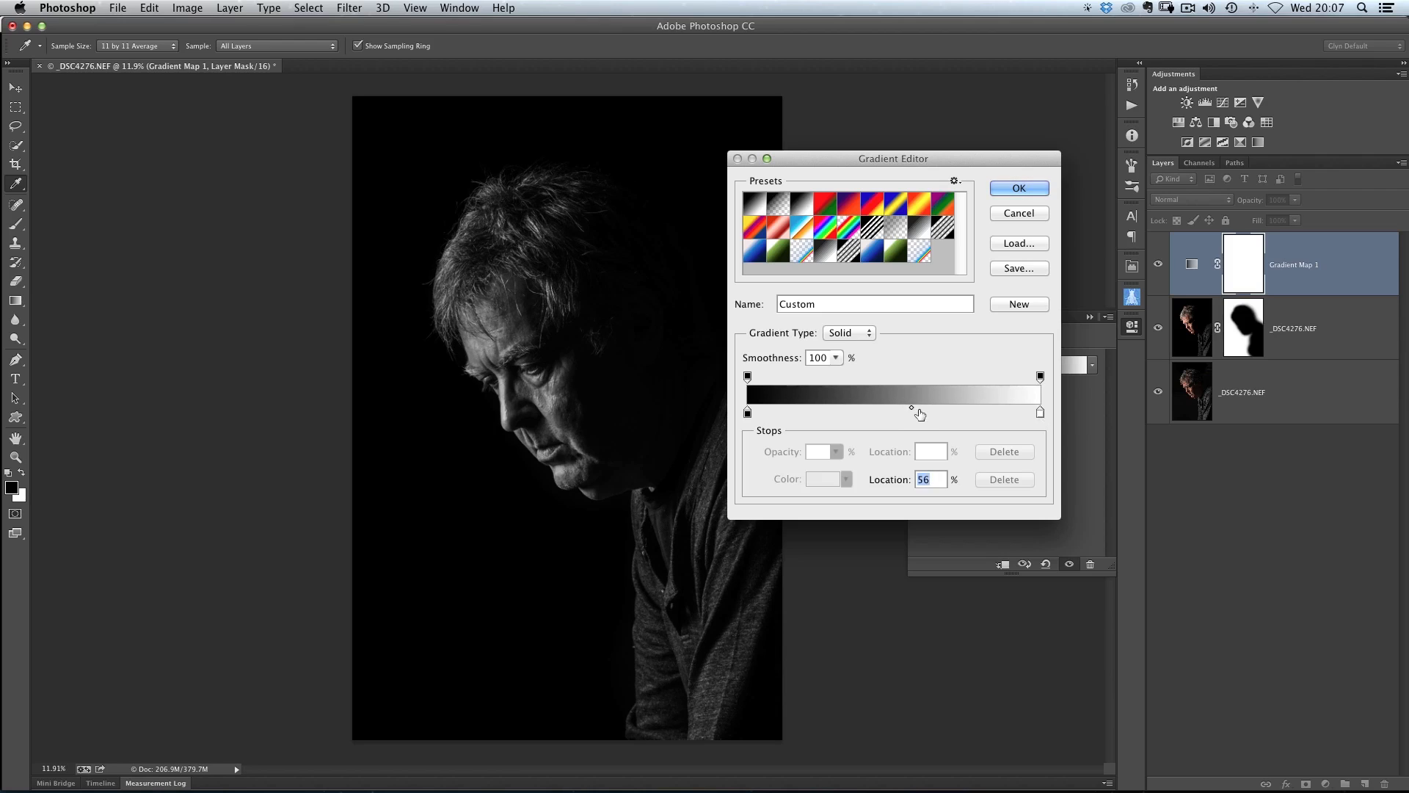
drag(922, 406, 923, 406)
click(835, 357)
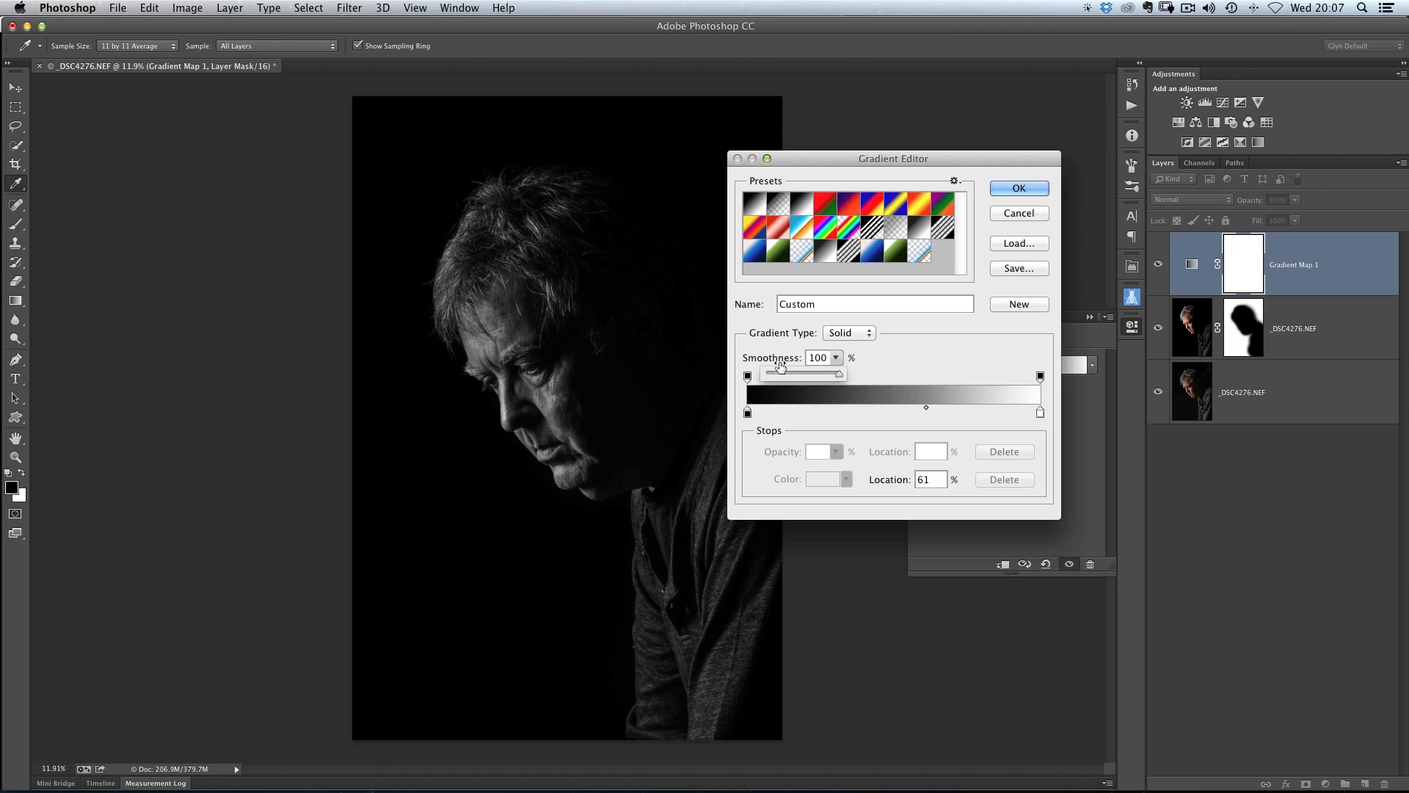
mouse_move(840, 377)
mouse_down()
mouse_move(803, 375)
mouse_move(848, 378)
mouse_up()
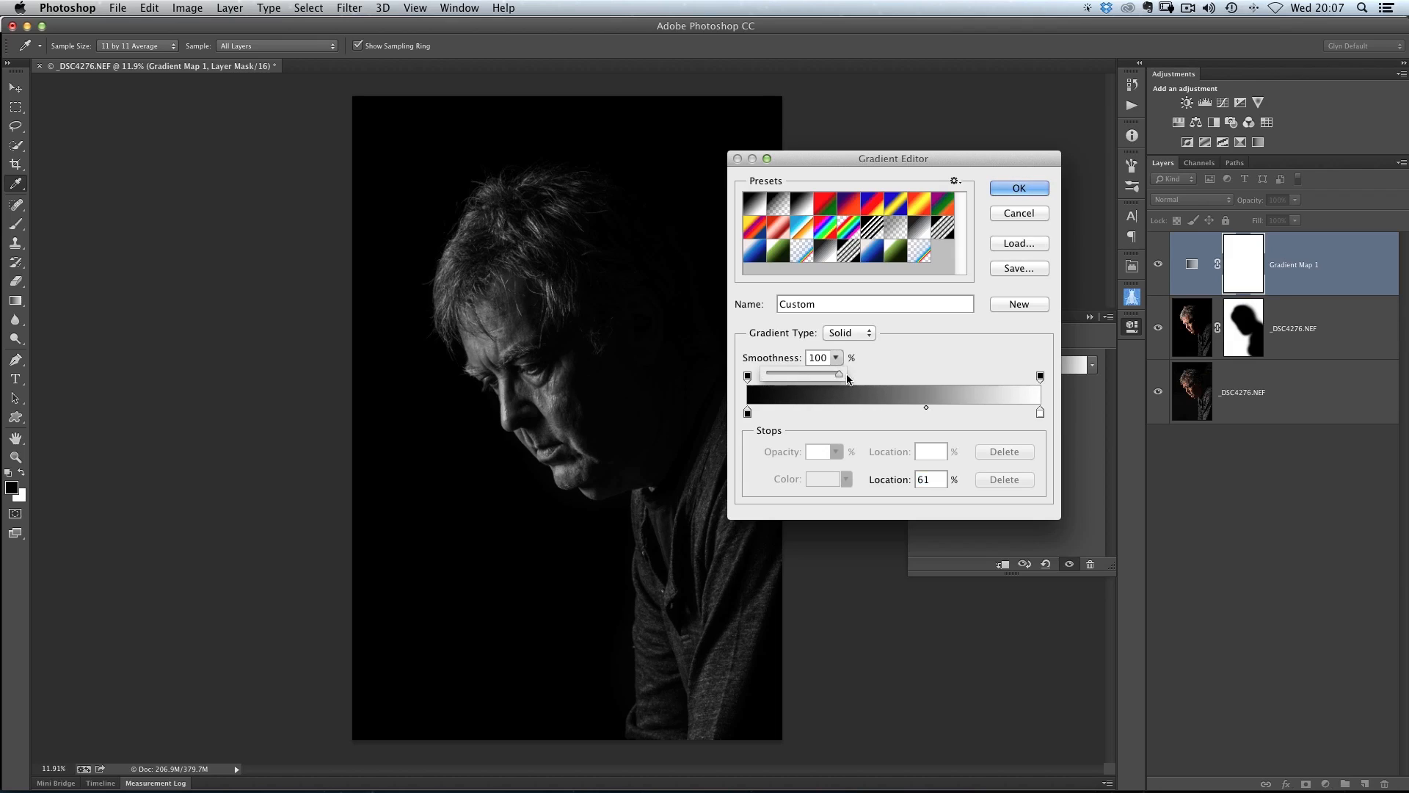
click(1019, 189)
key(b)
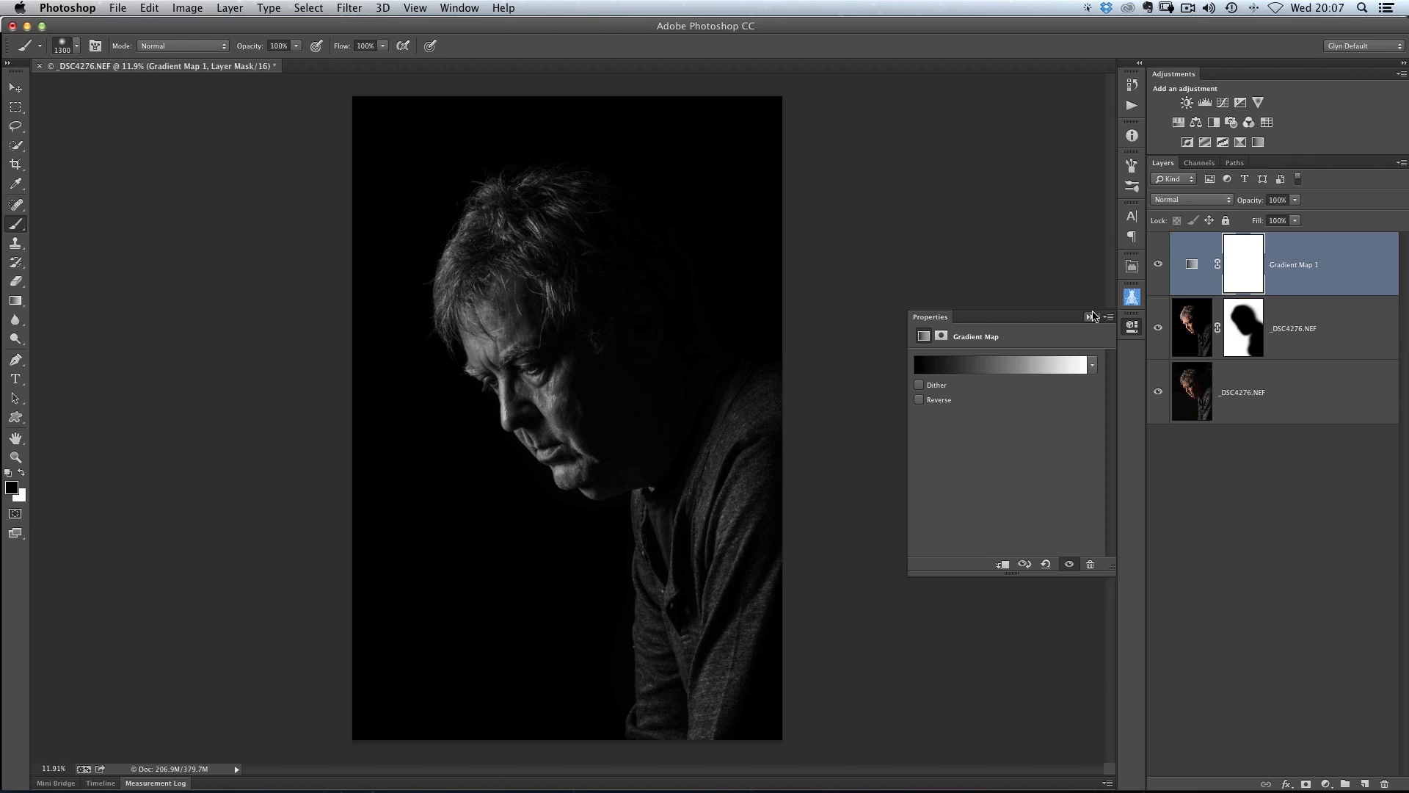
click(1133, 329)
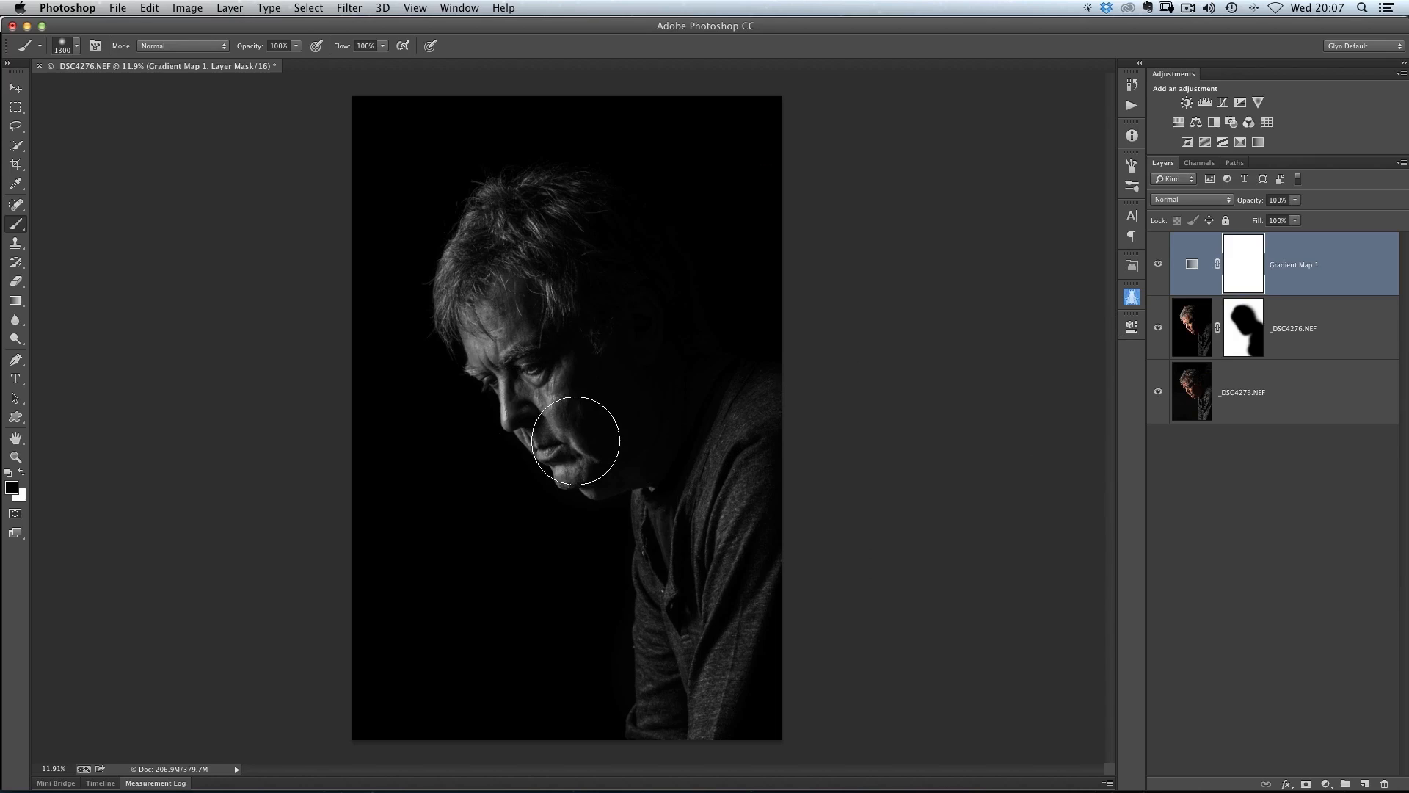
- Convert the bottom photo layer for Smart Filters
key(v)
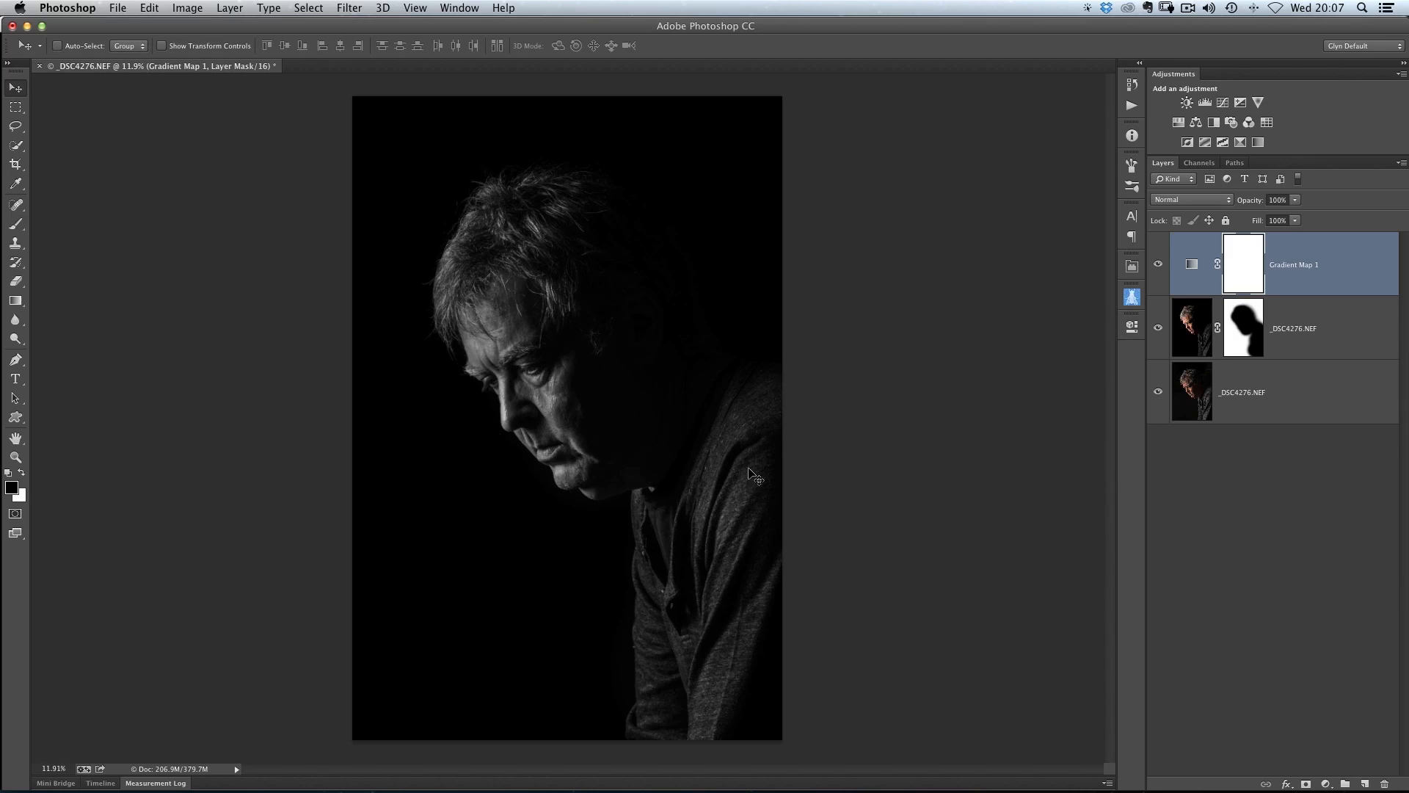
click(1196, 395)
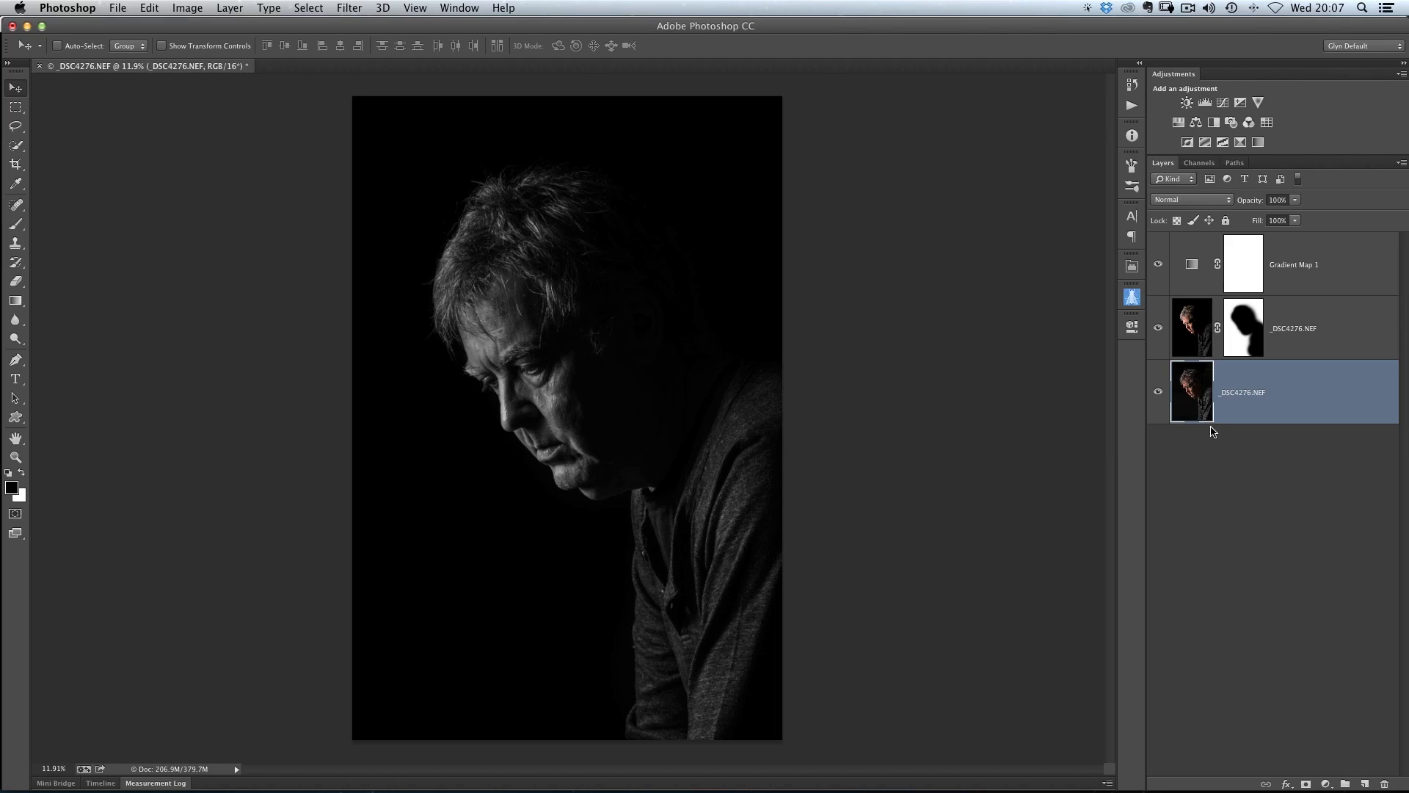
click(350, 9)
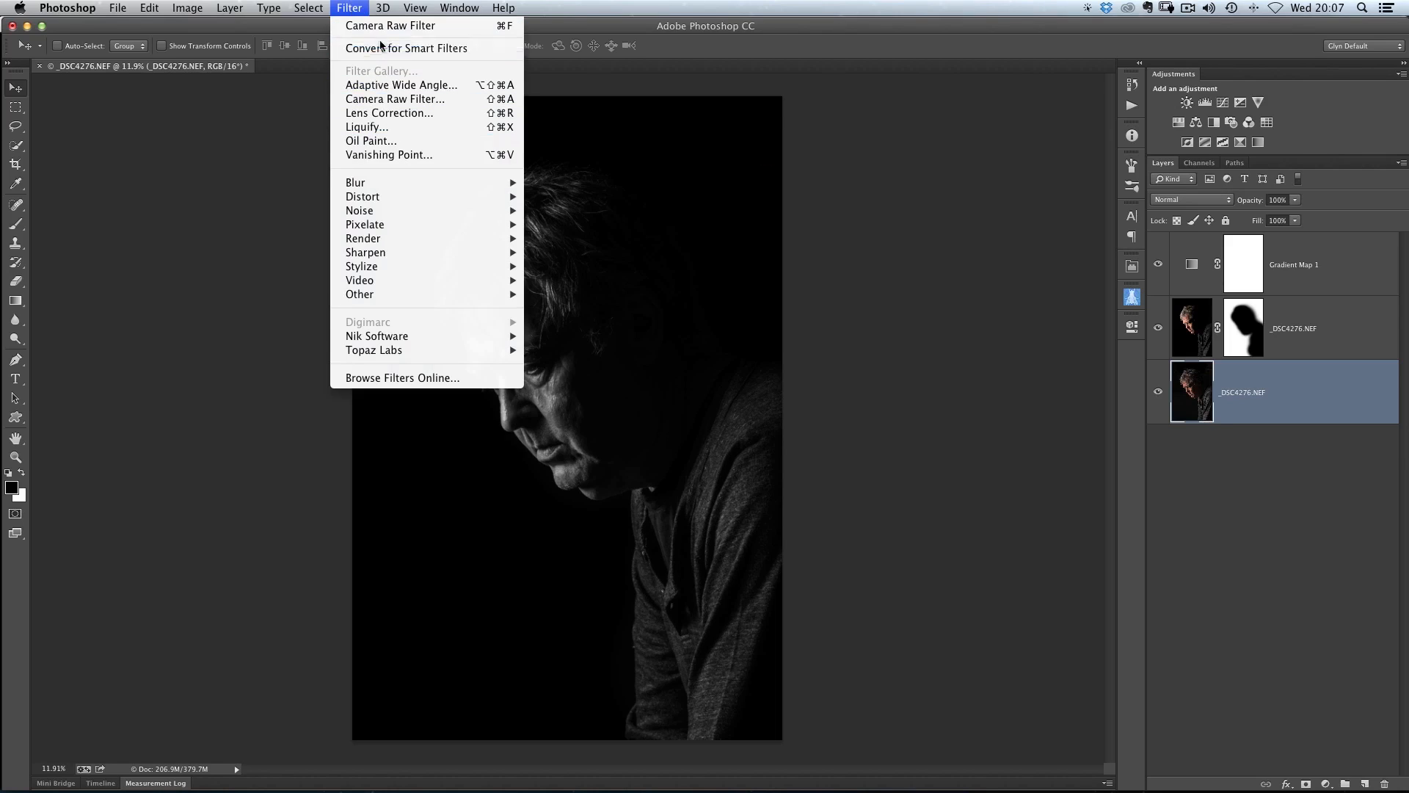
click(438, 47)
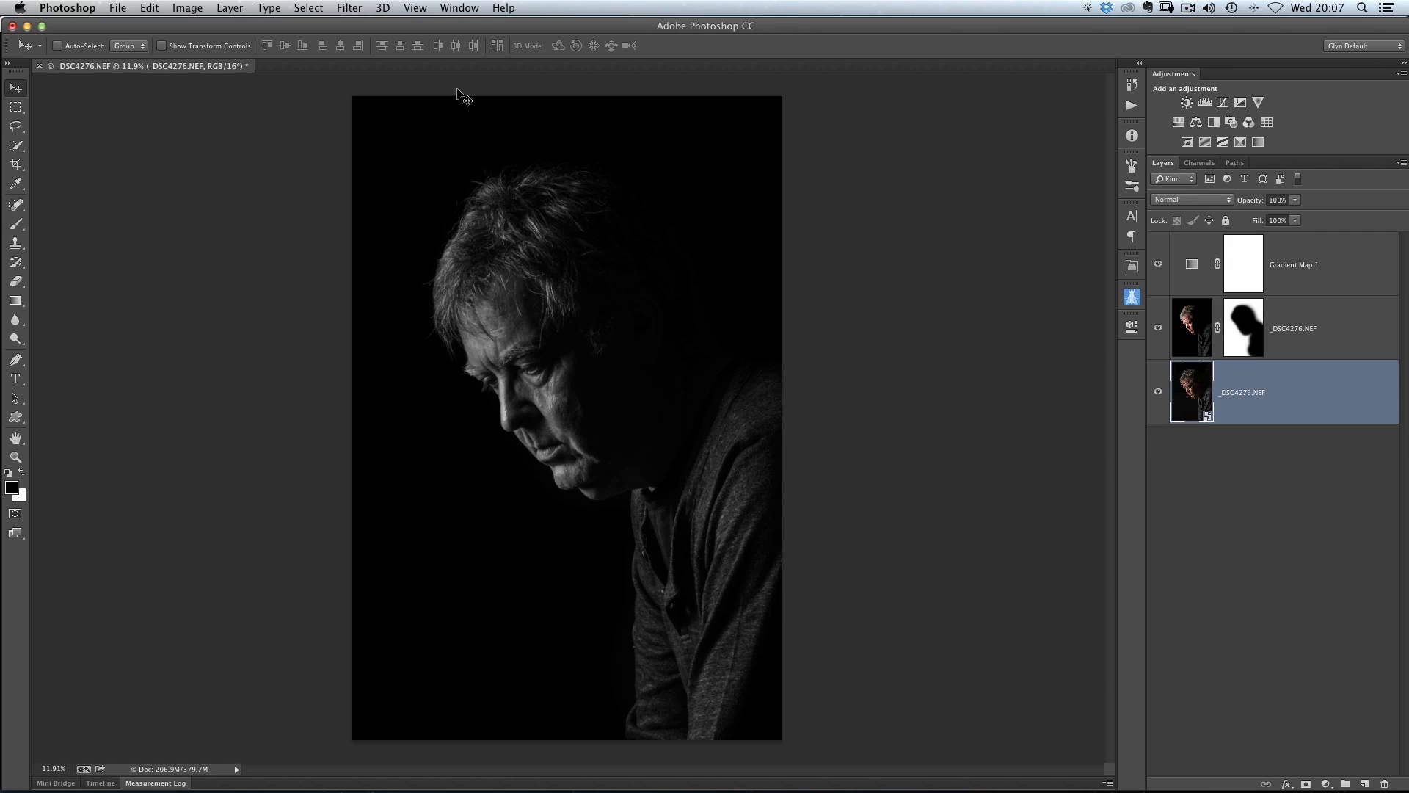
- Apply the Camera Raw Filter to the bottom photo layer with Clarity at +34
click(350, 8)
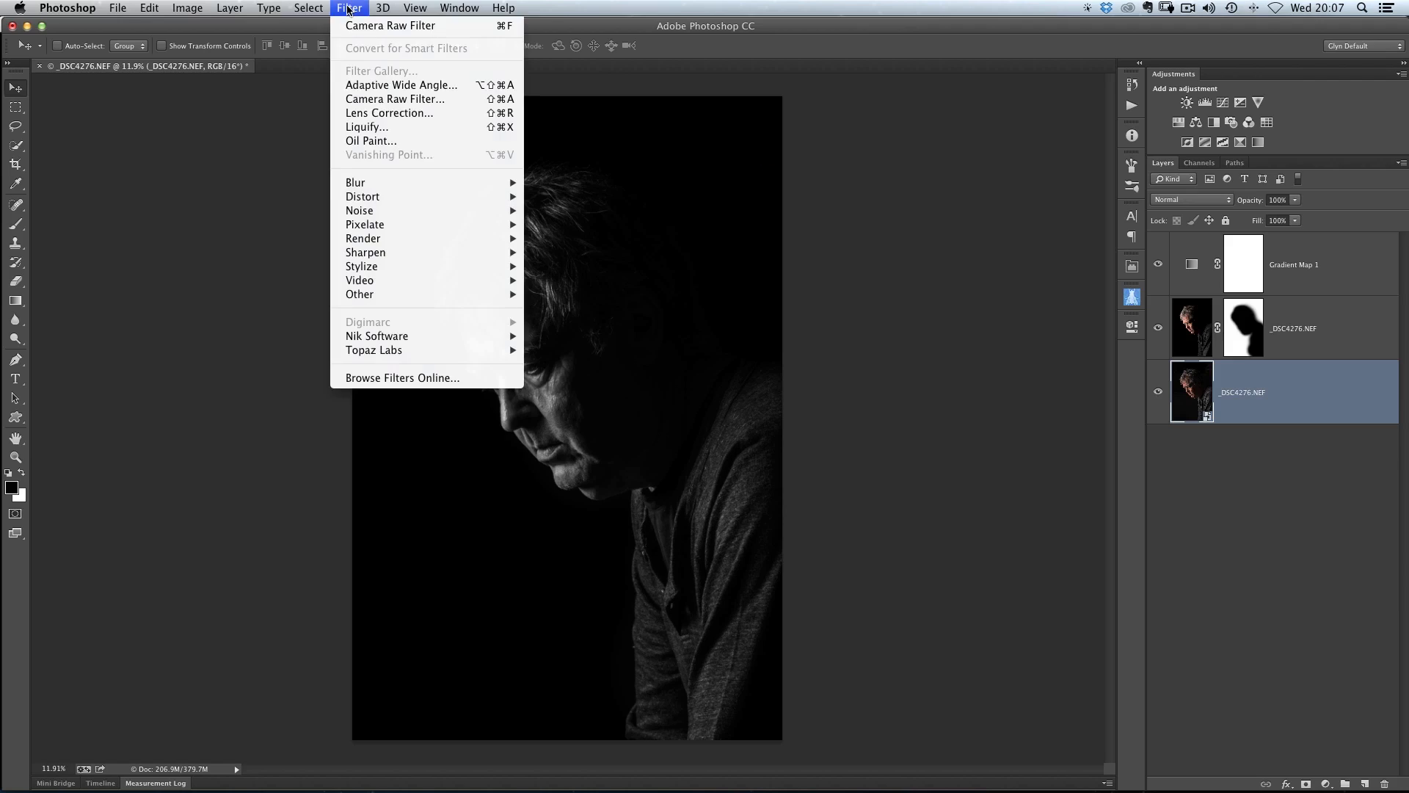
click(380, 102)
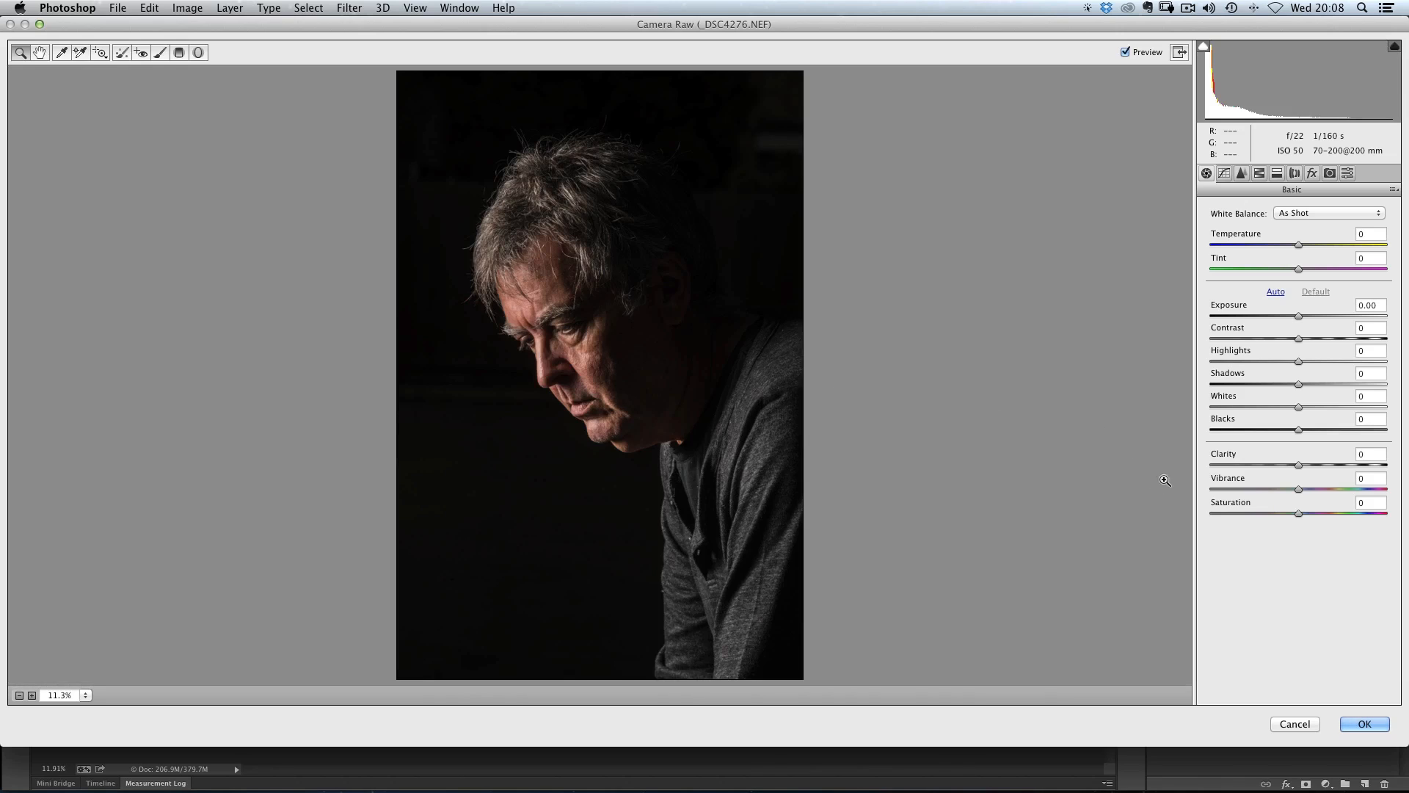
click(1297, 463)
drag(1297, 465, 1332, 463)
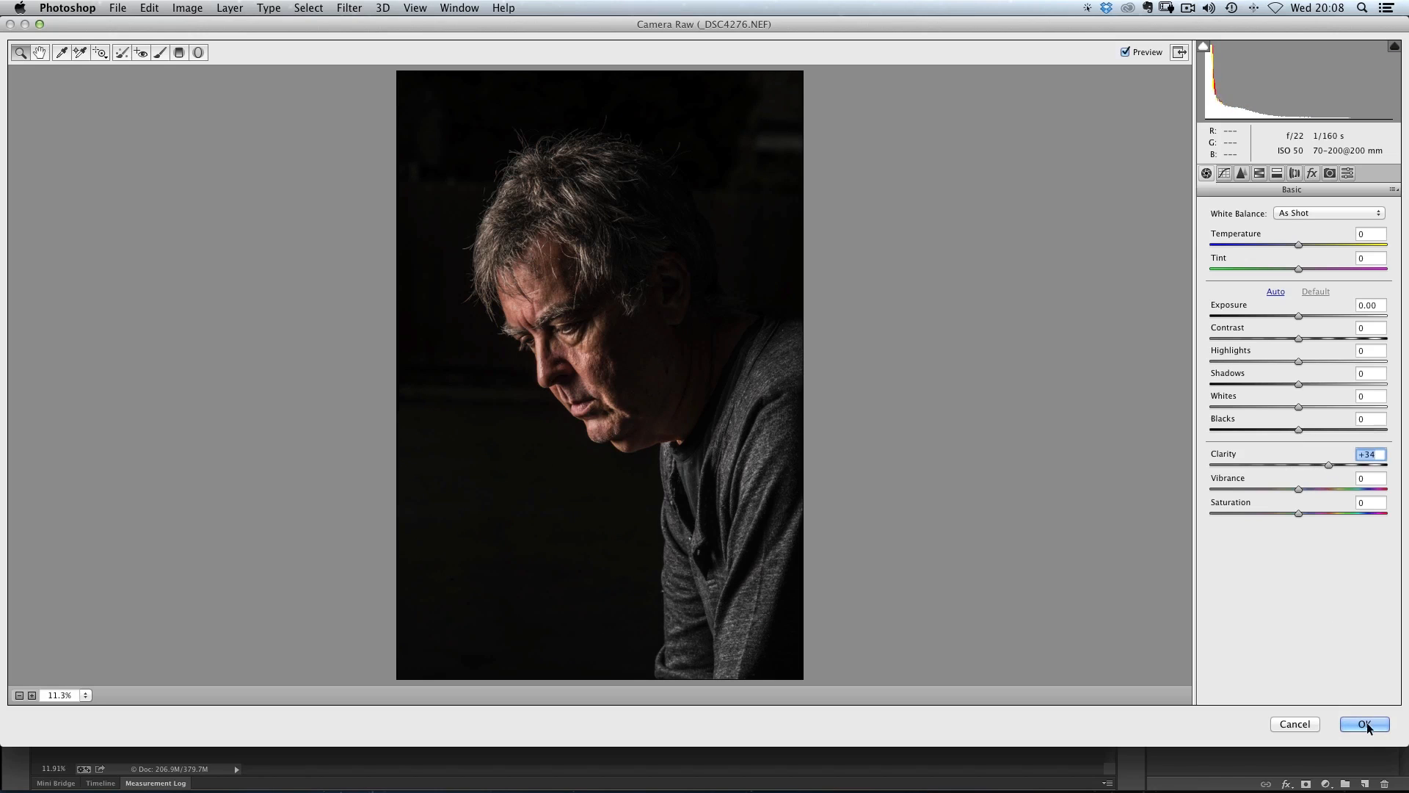
click(1365, 723)
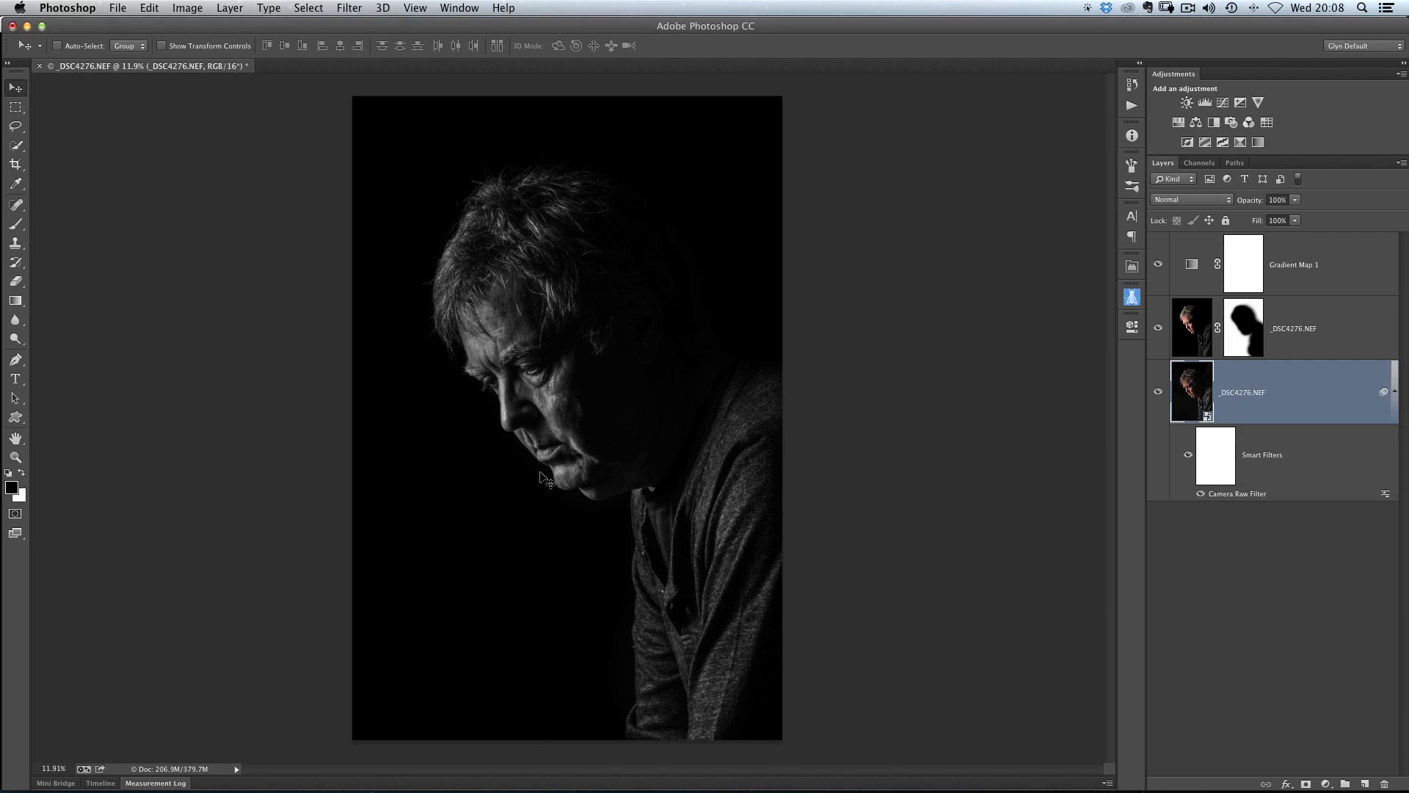
- Crop the canvas, extending its left side by about half the photo's width and slightly trimming top and bottom, and collapse the Smart Filters list
scroll(580, 452, down, 1)
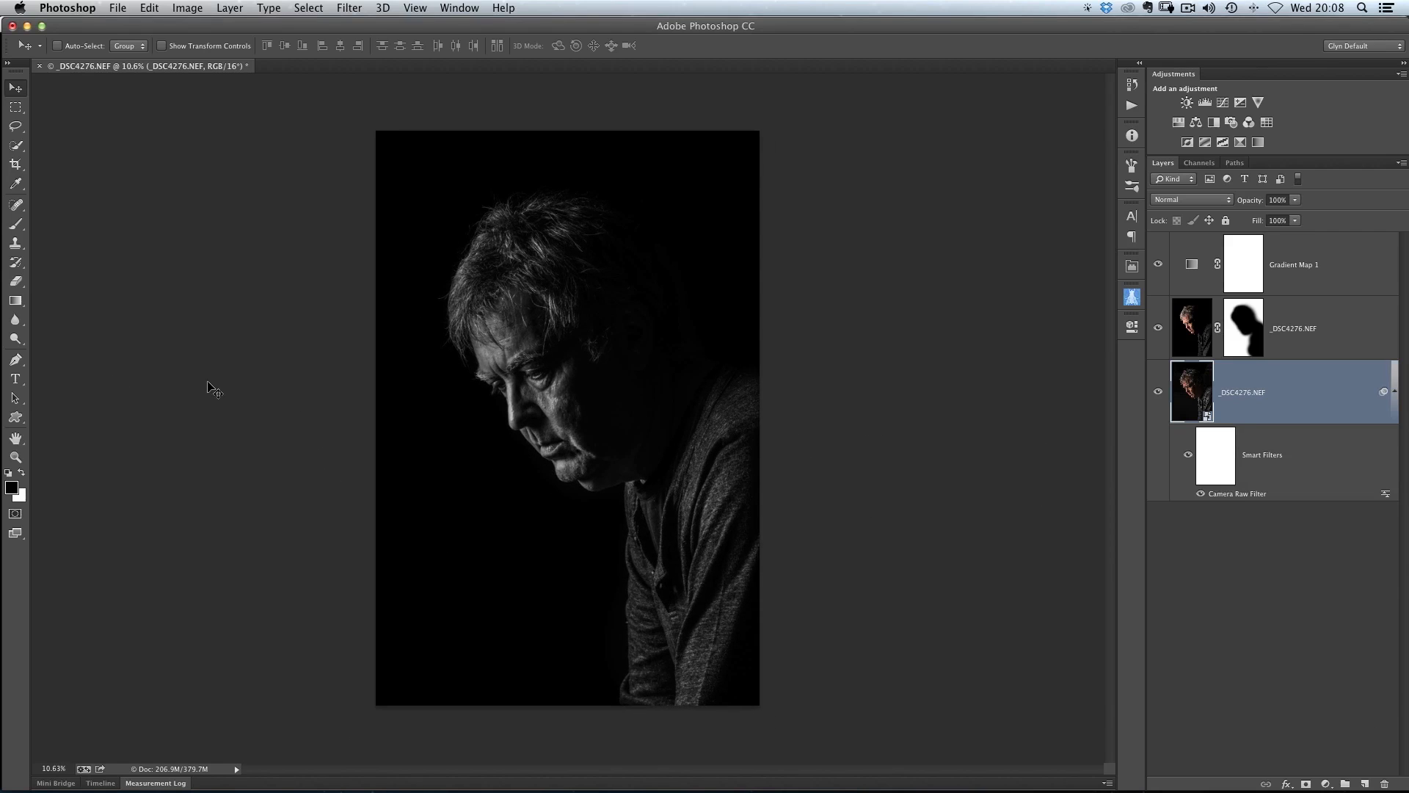
key(c)
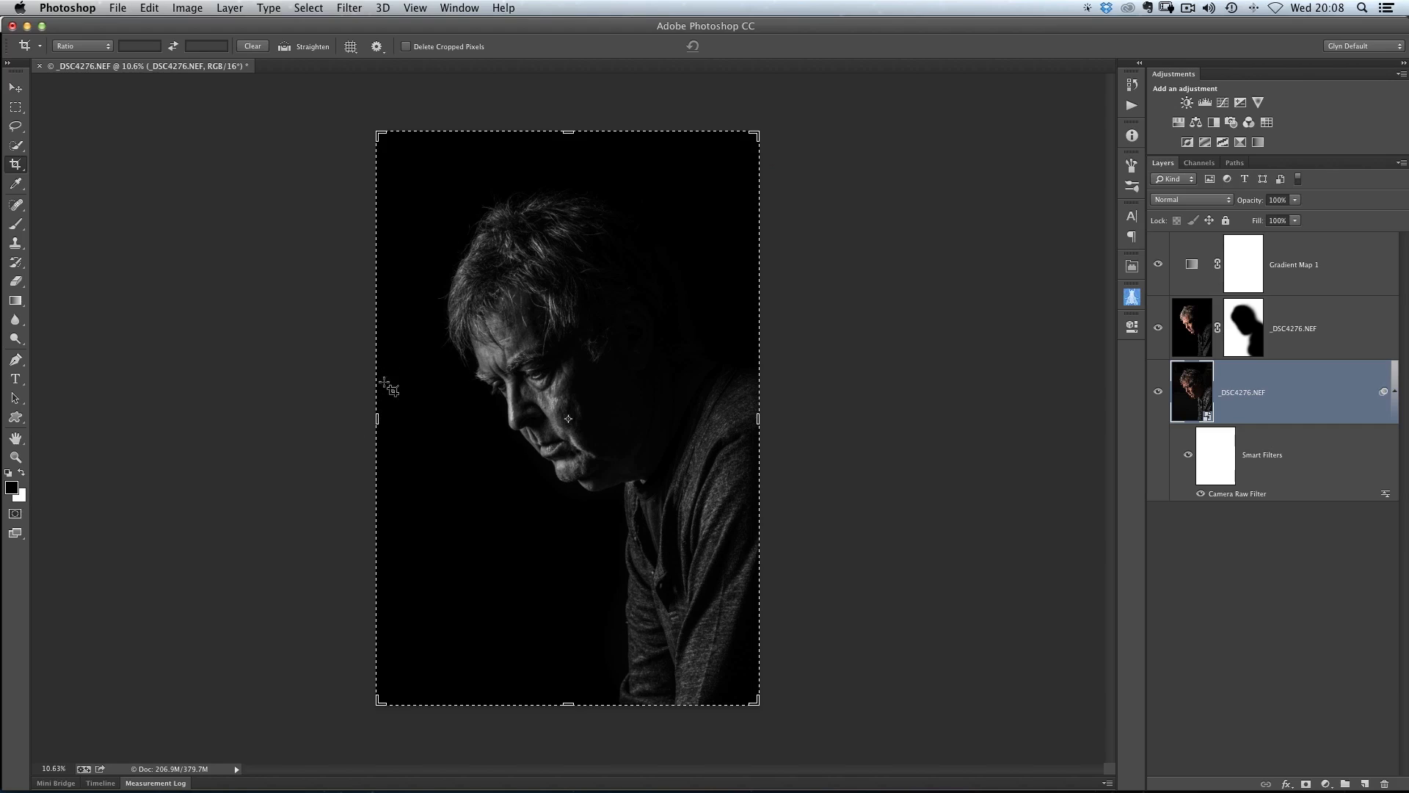
drag(377, 420, 283, 405)
drag(569, 127, 569, 149)
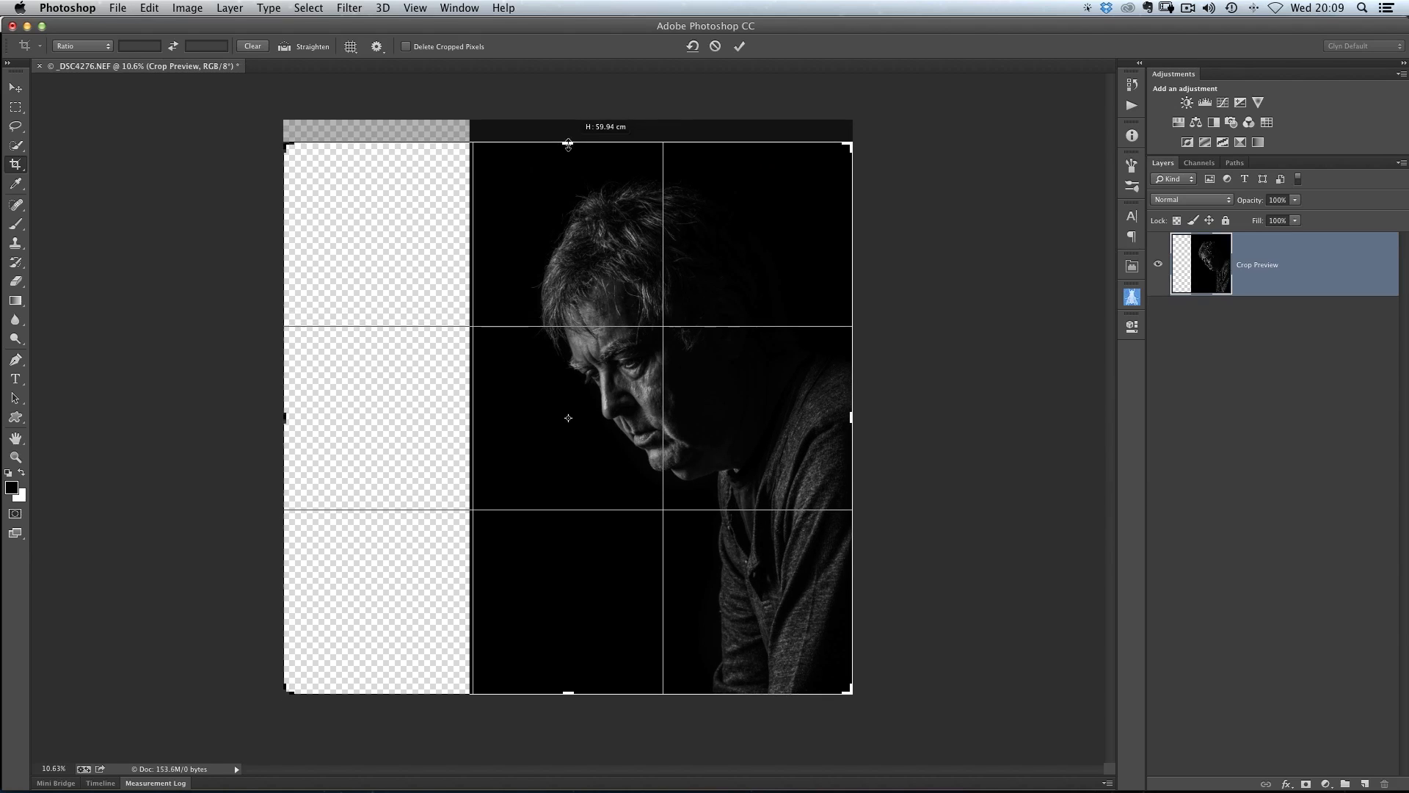
drag(571, 691, 574, 684)
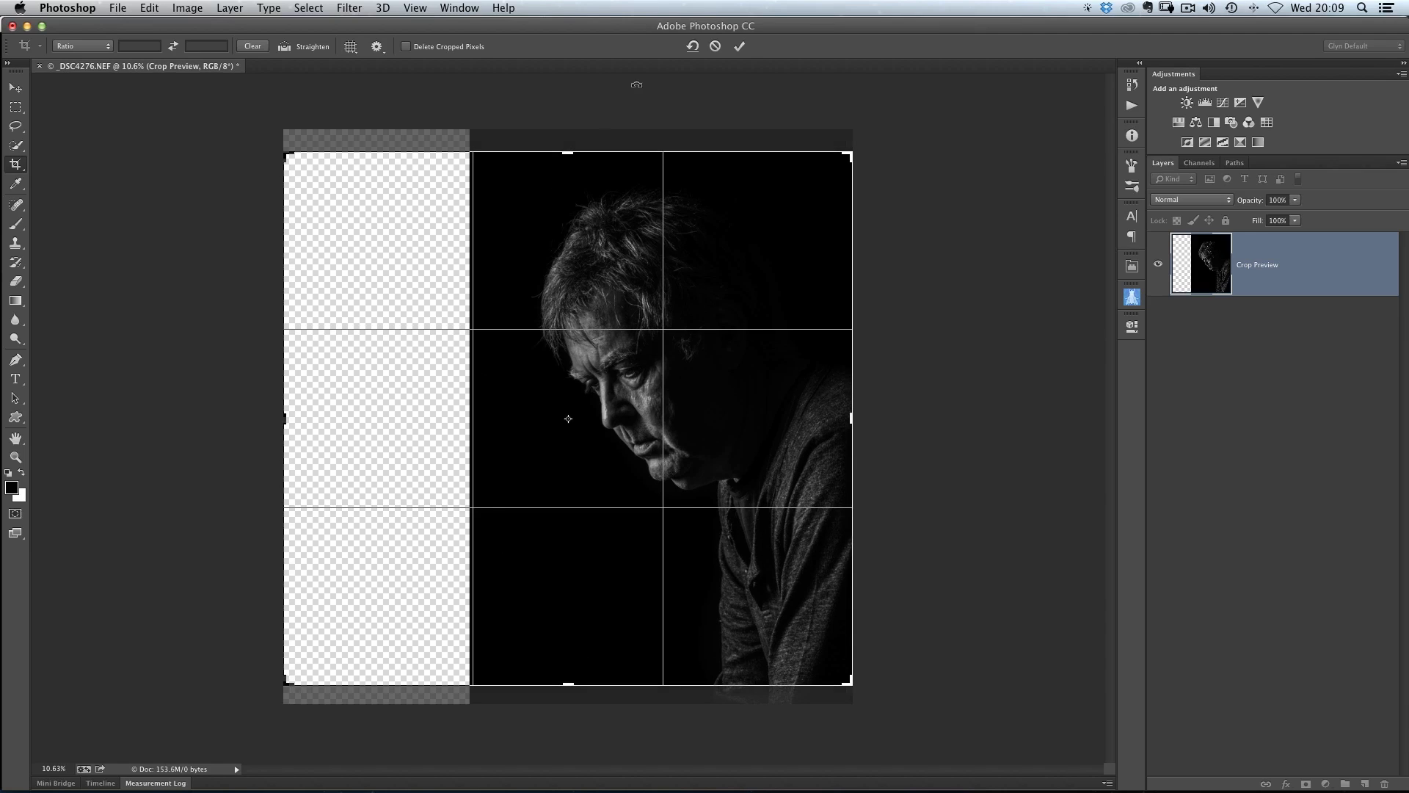
click(739, 46)
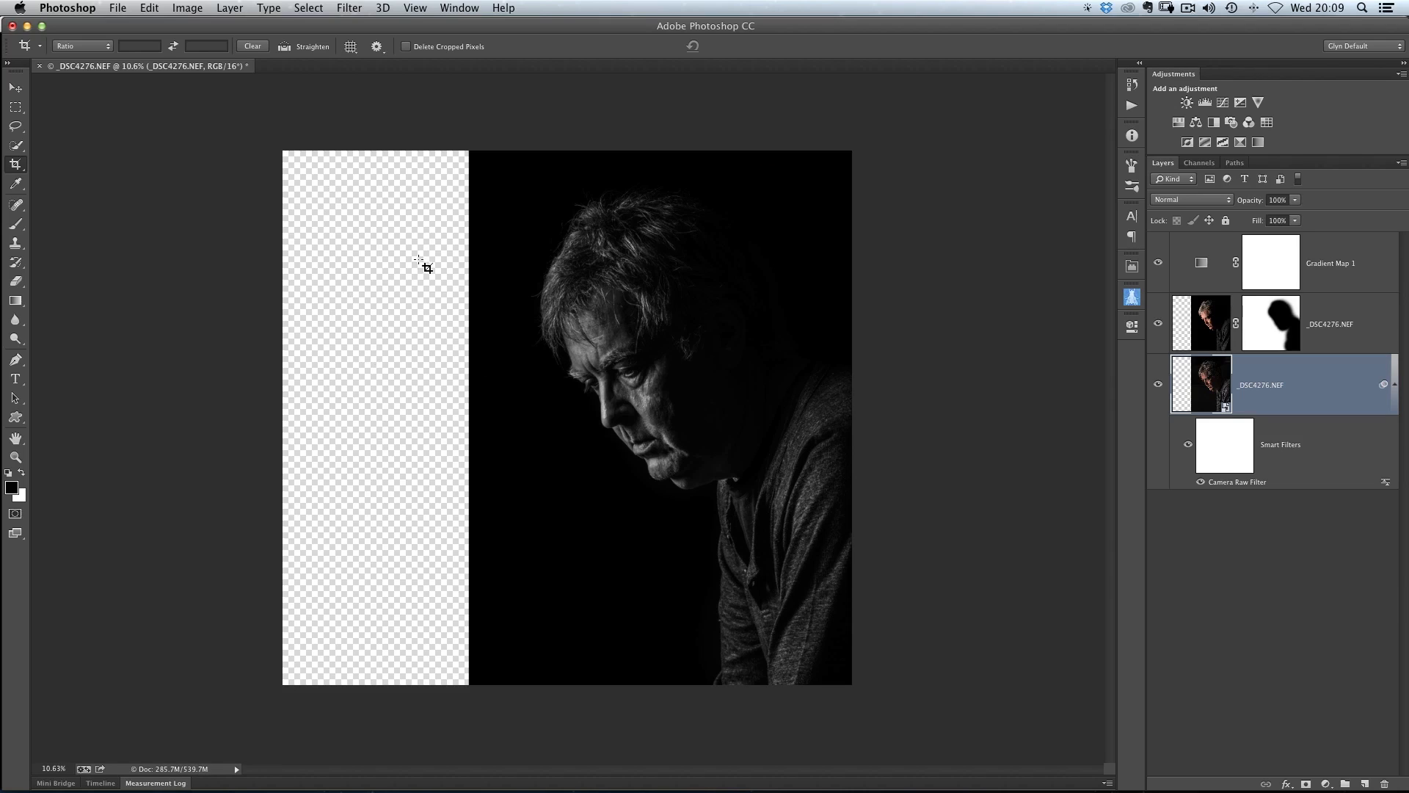
key(v)
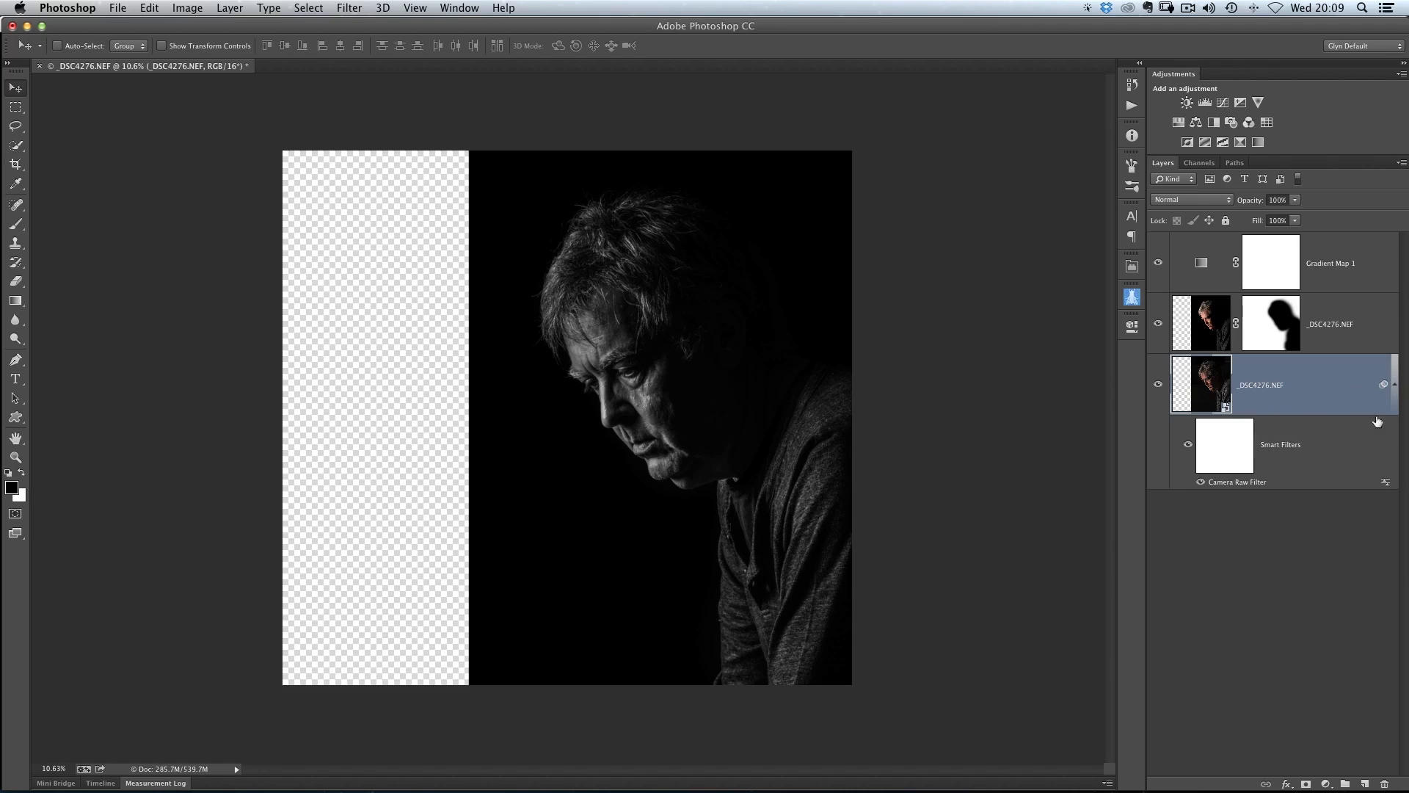
click(1394, 391)
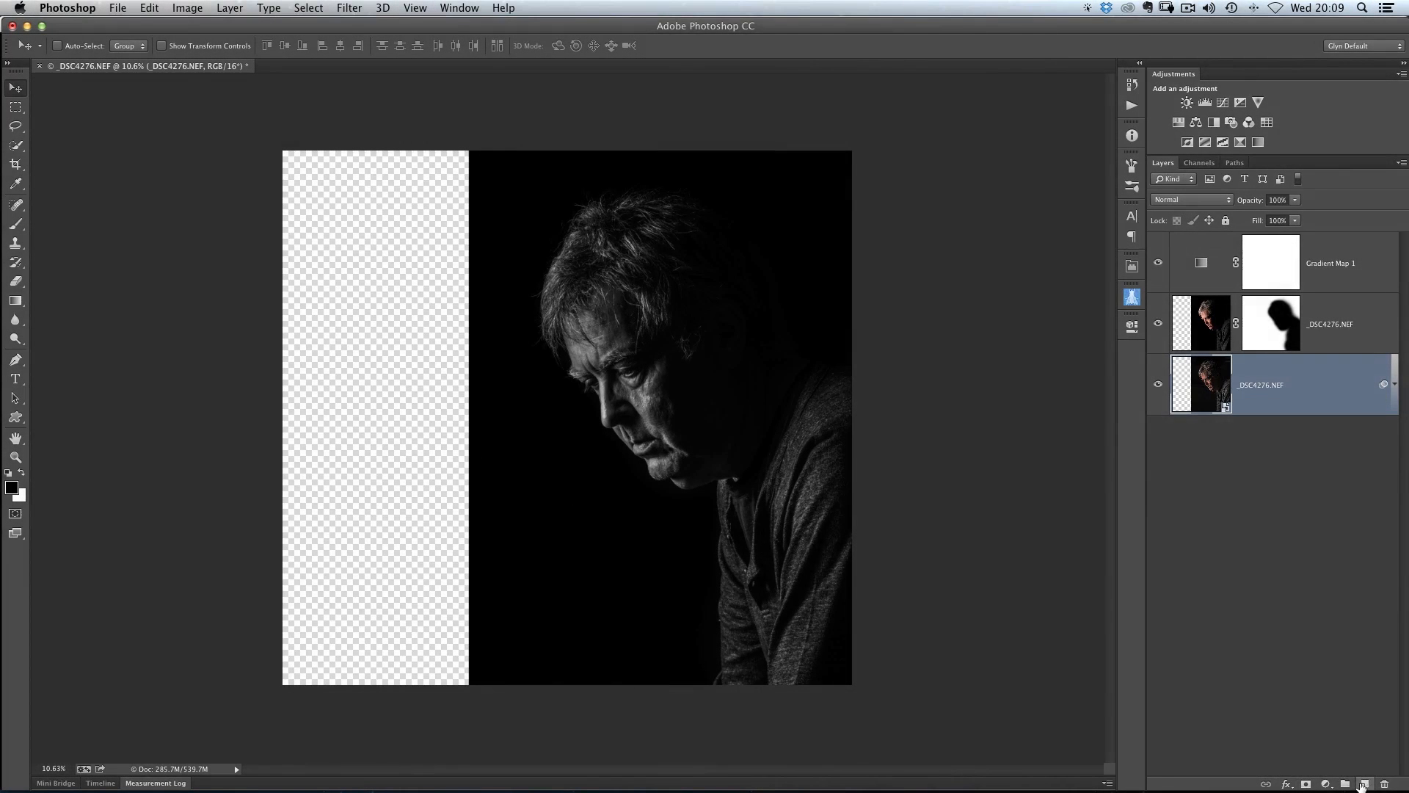
click(1361, 784)
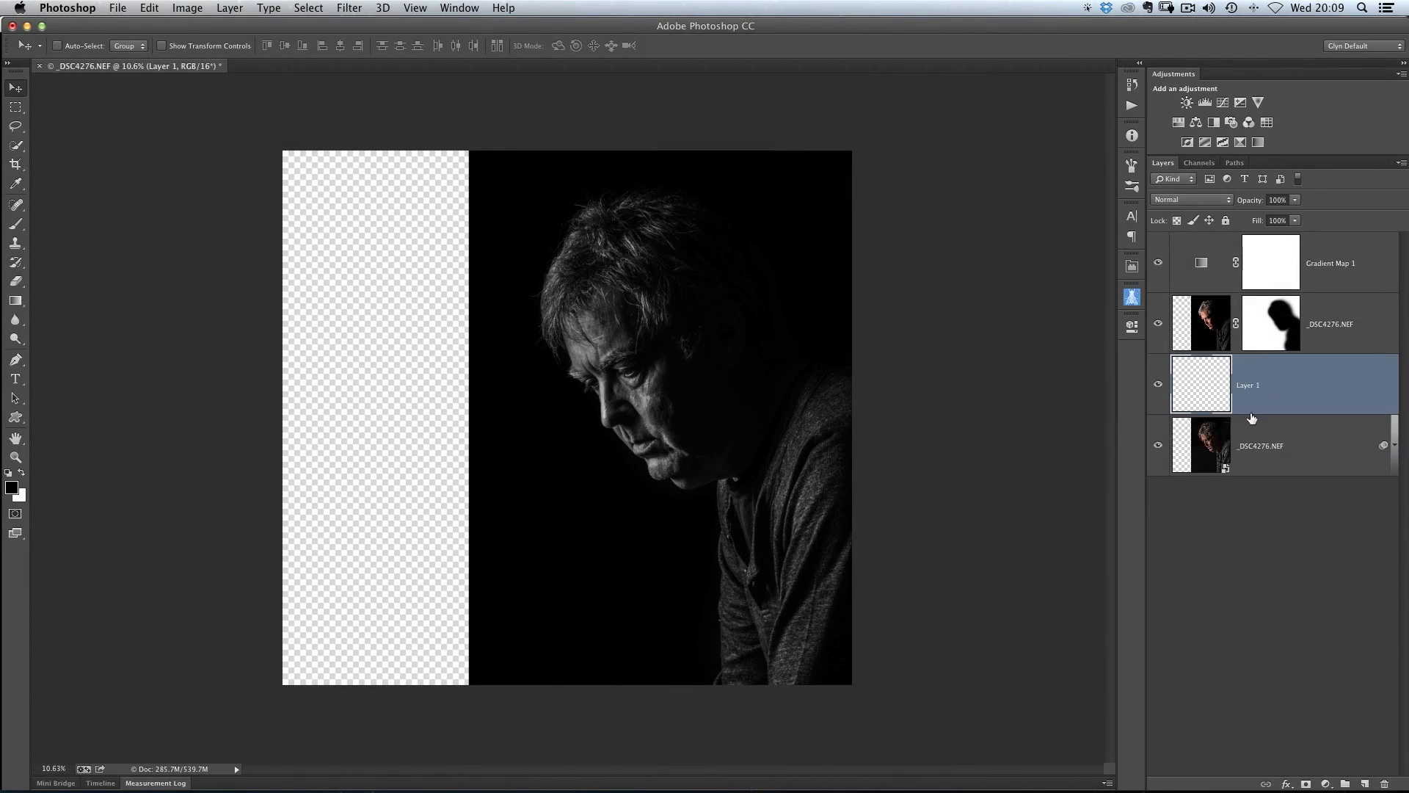
drag(1208, 383, 1200, 506)
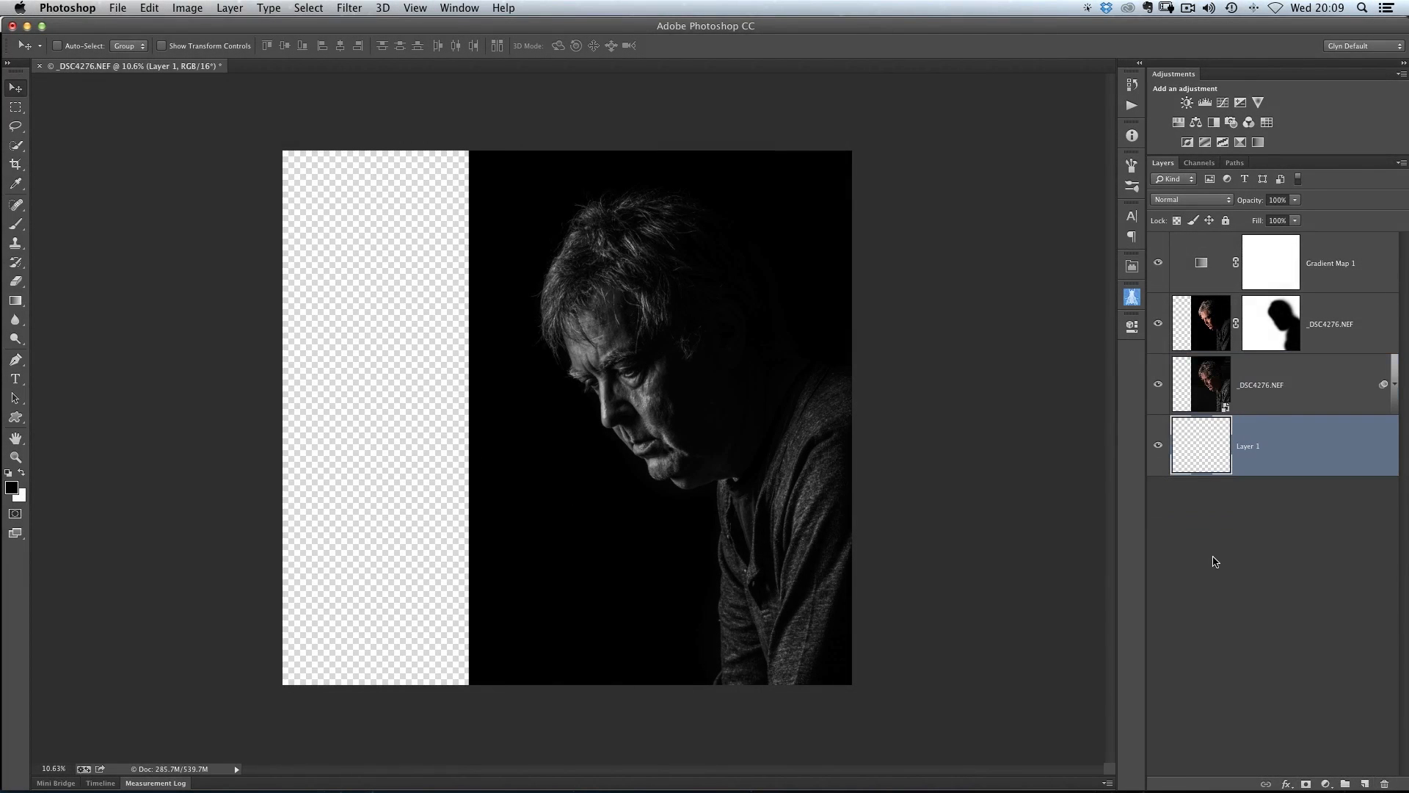
key(Delete)
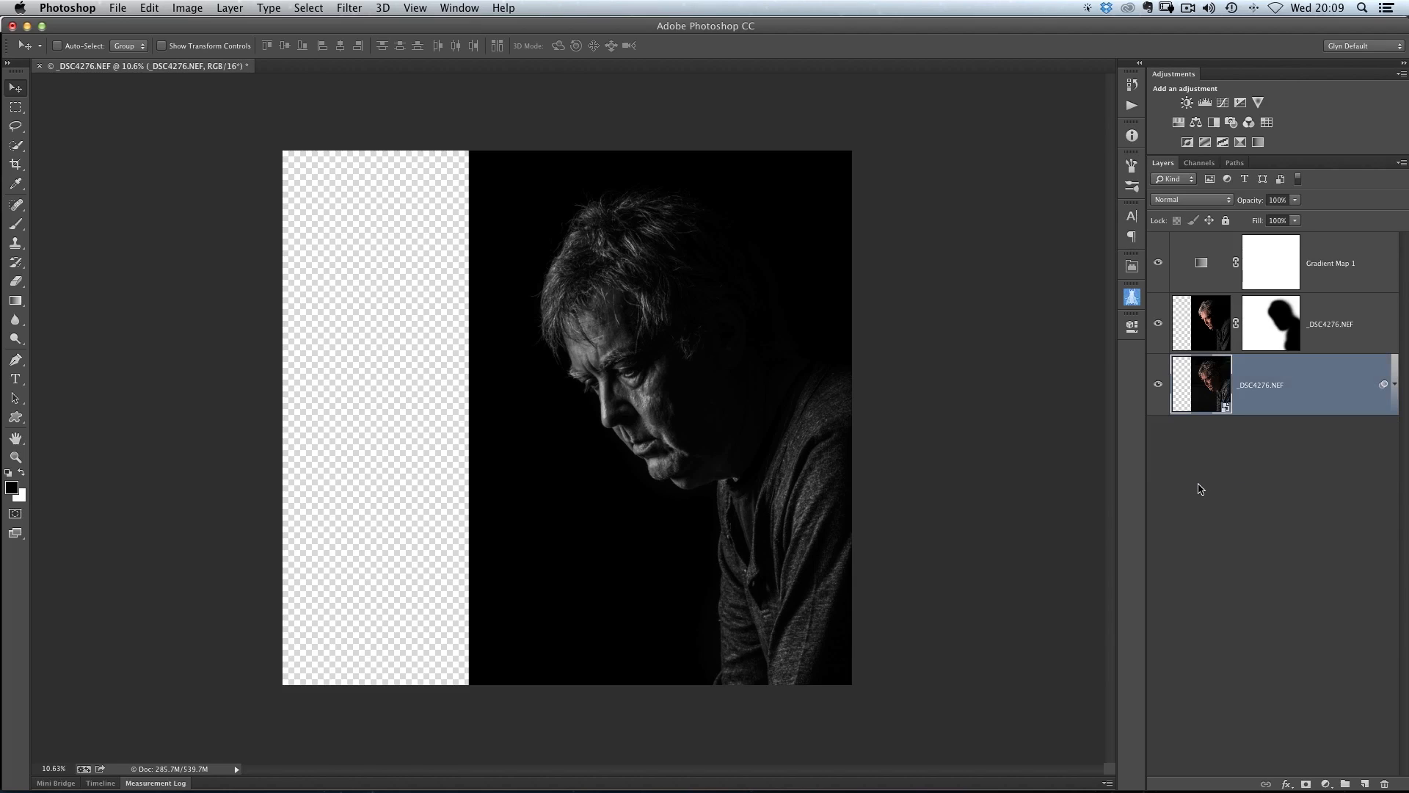
- Add a new empty layer beneath the bottom photo and sample the black background beside the man's face with the Eyedropper
super+click(1363, 784)
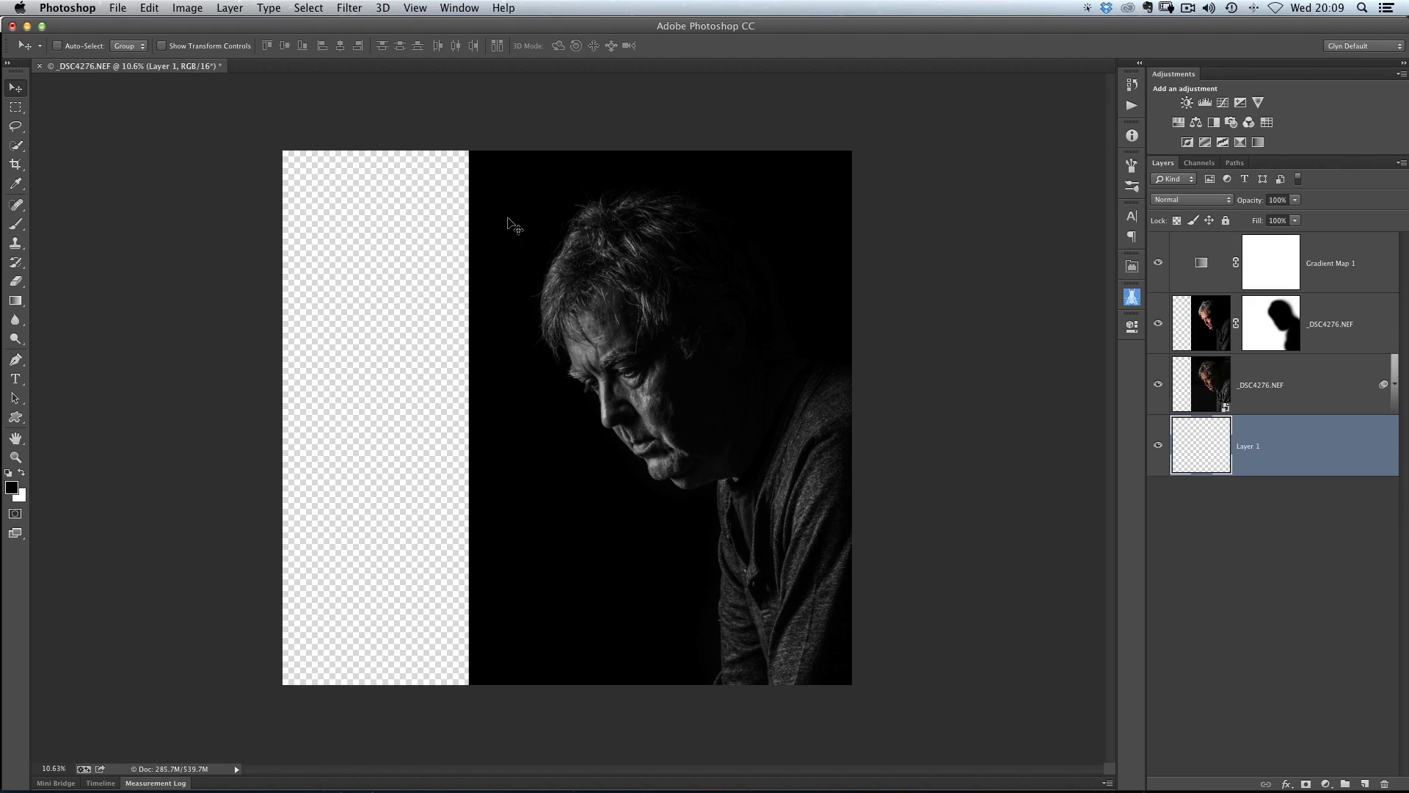
key(i)
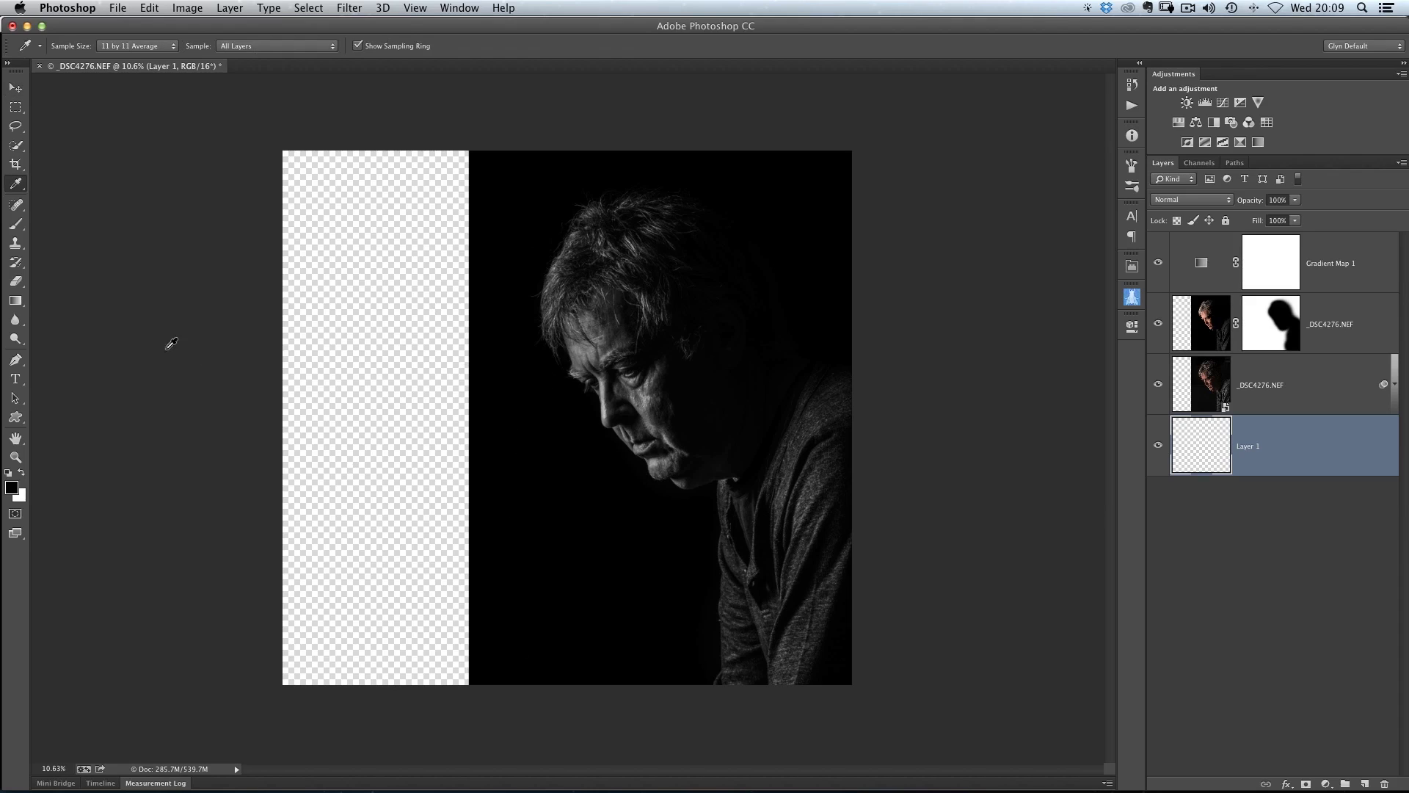
click(16, 185)
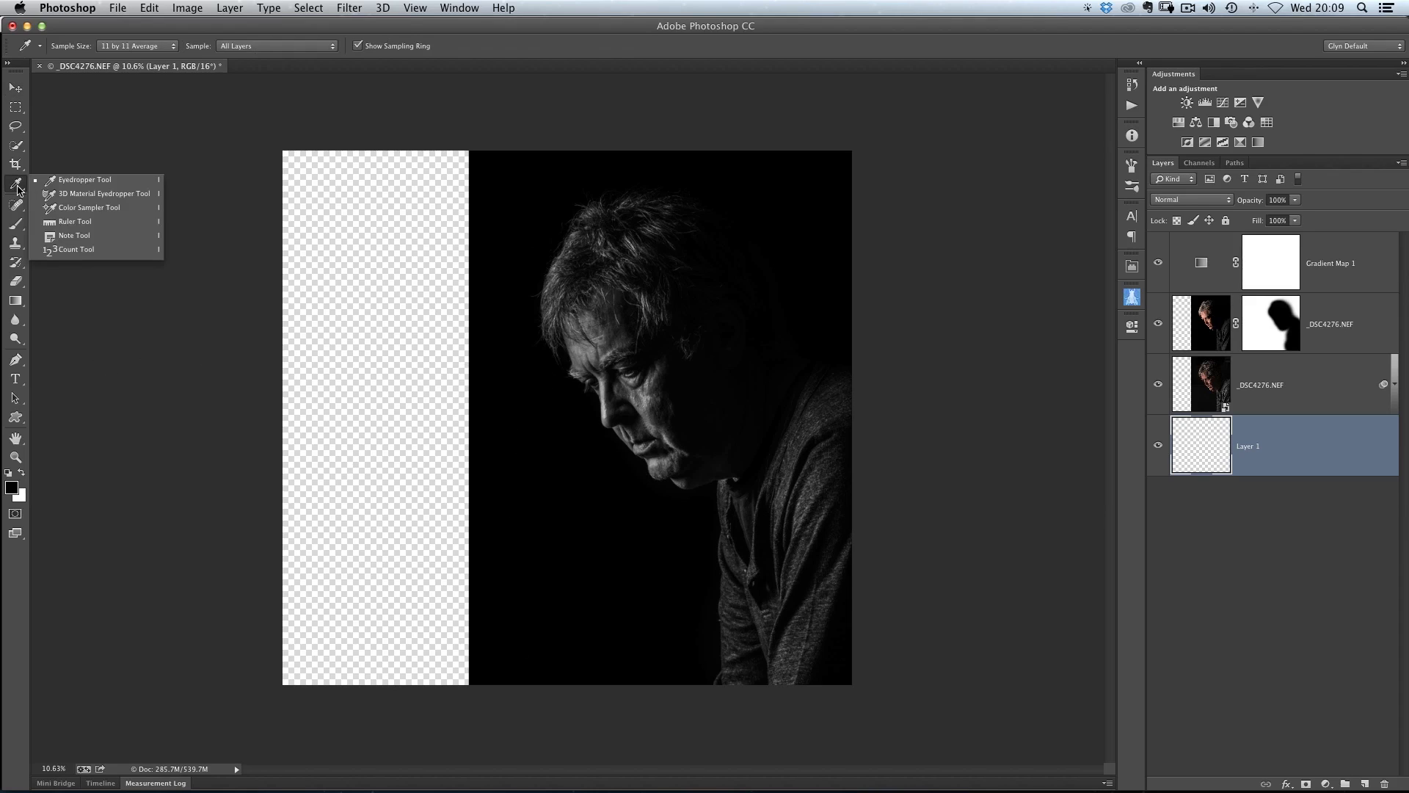
click(74, 182)
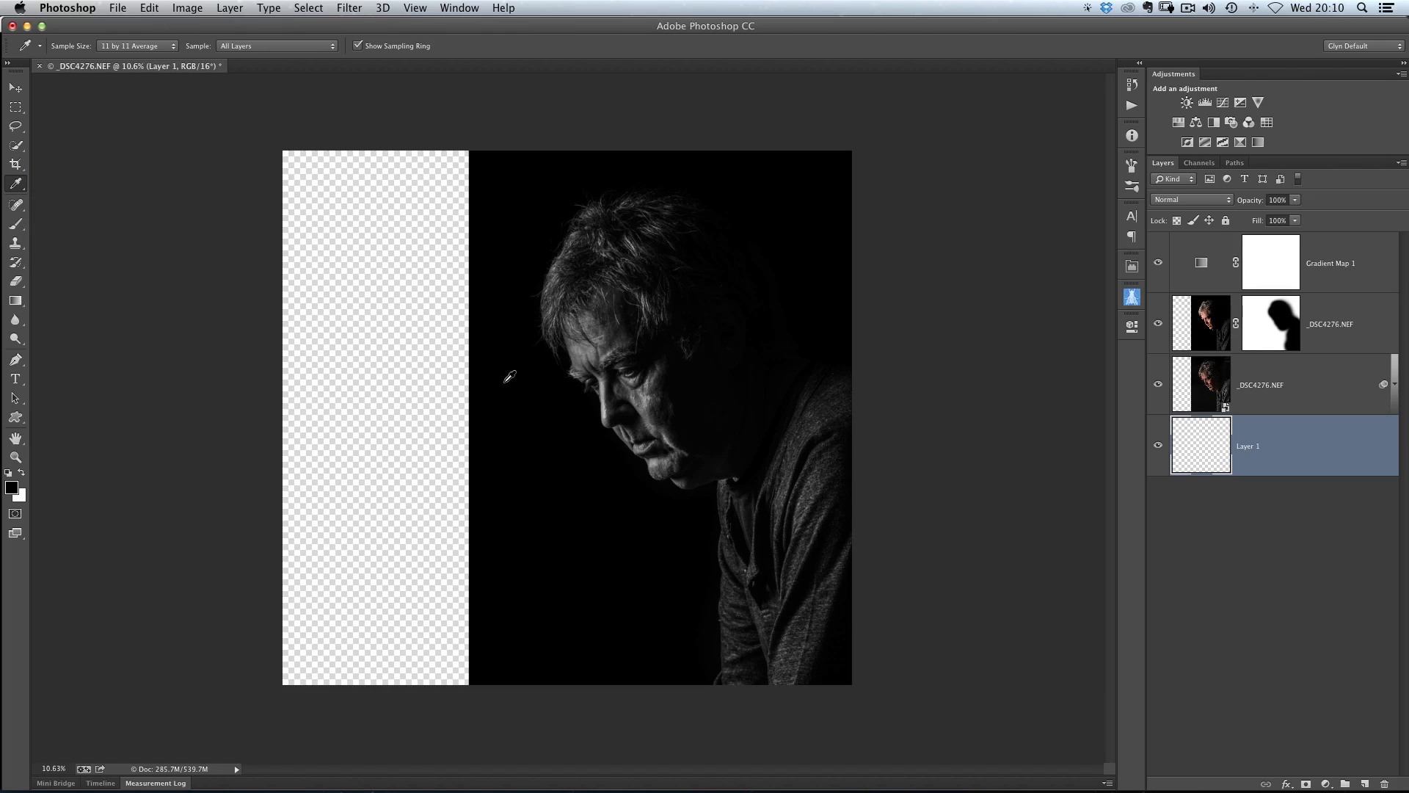
click(480, 402)
- Fill the empty bottom layer with the Foreground Color at 100% opacity in Normal mode
click(150, 8)
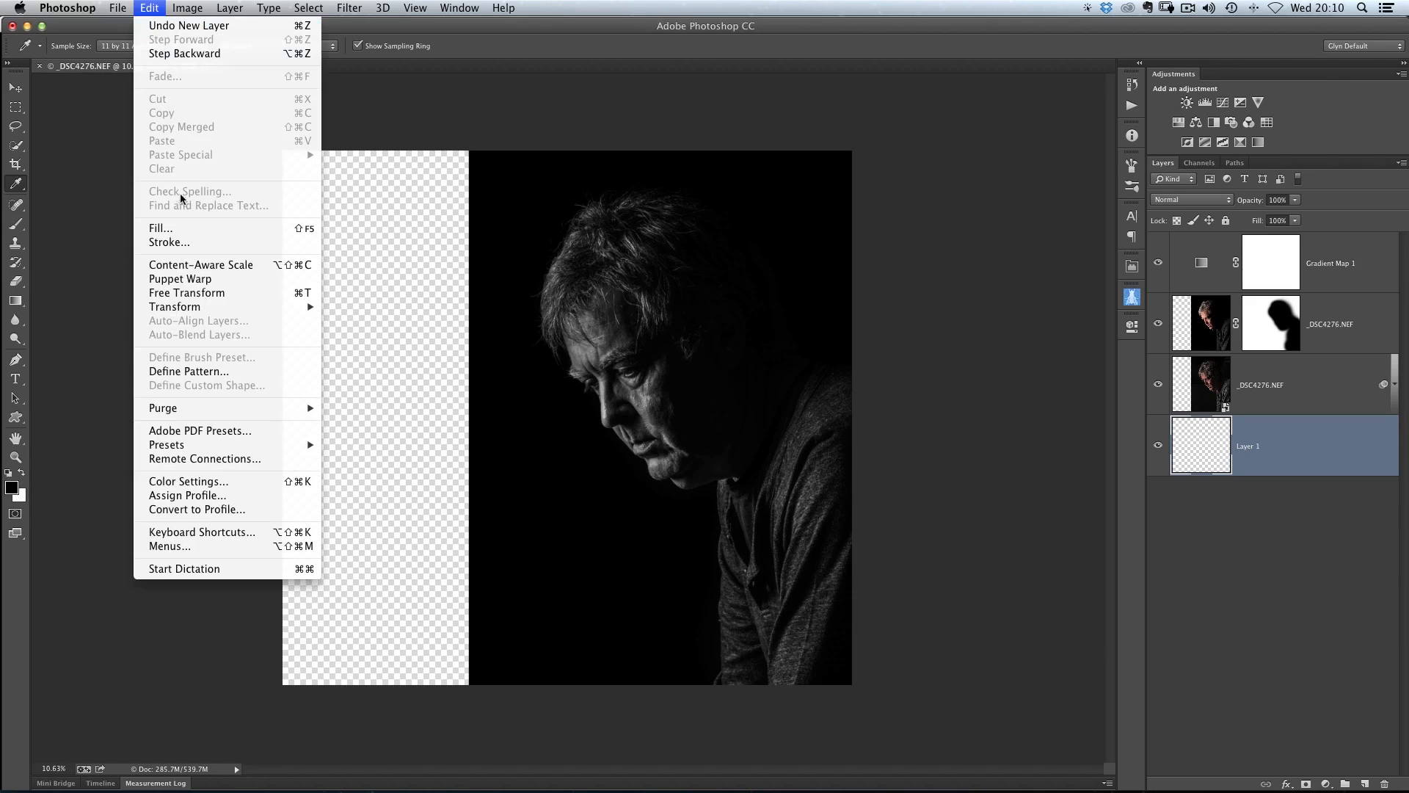
click(169, 229)
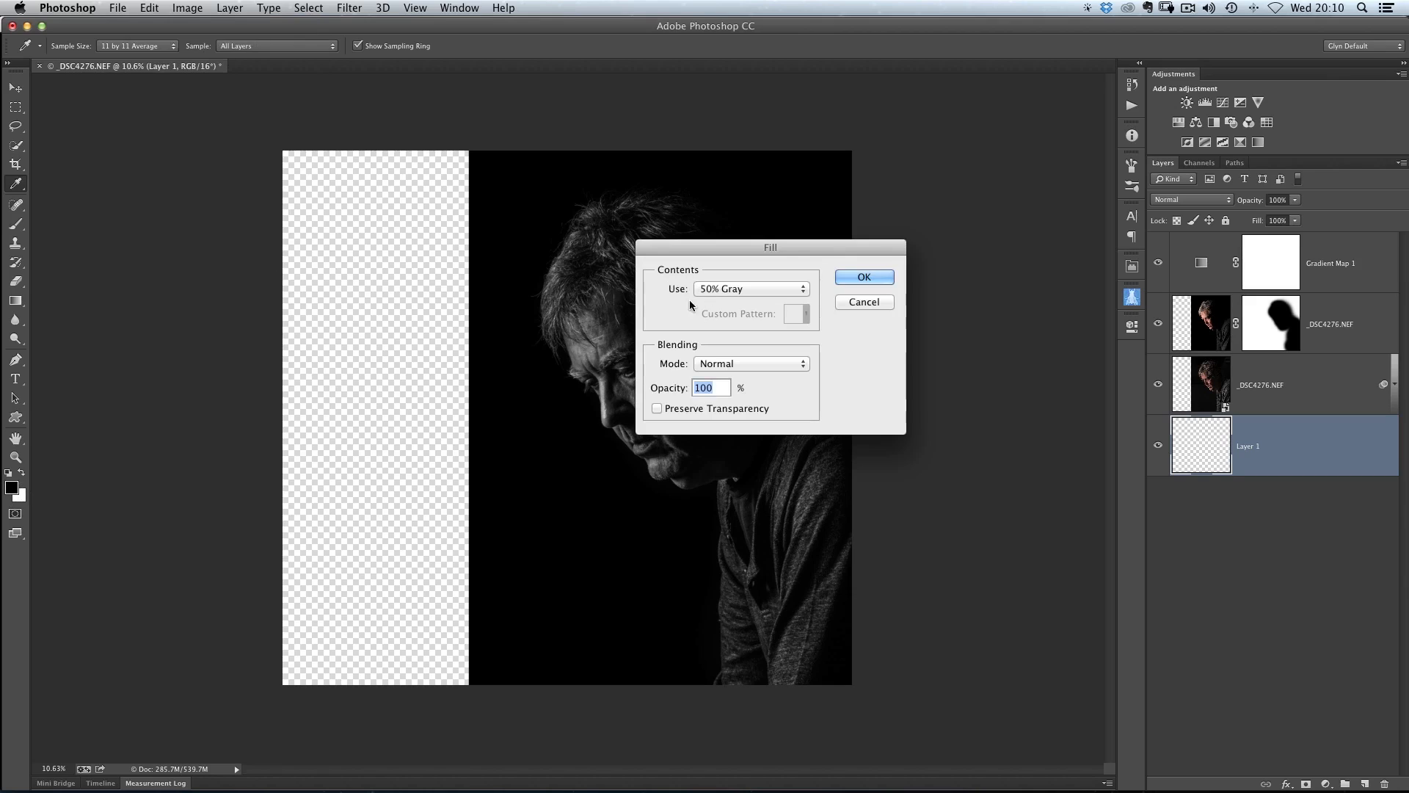
click(721, 290)
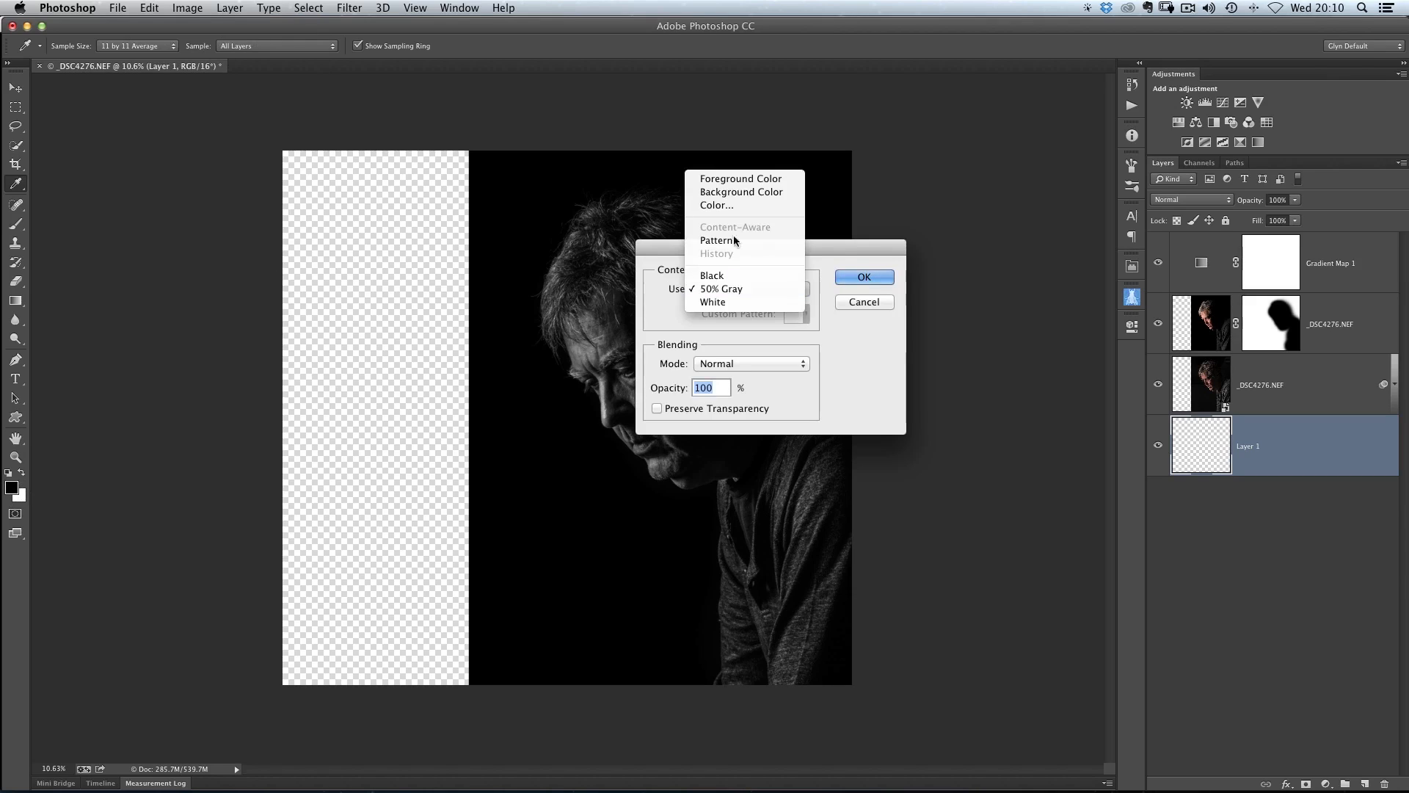
click(741, 179)
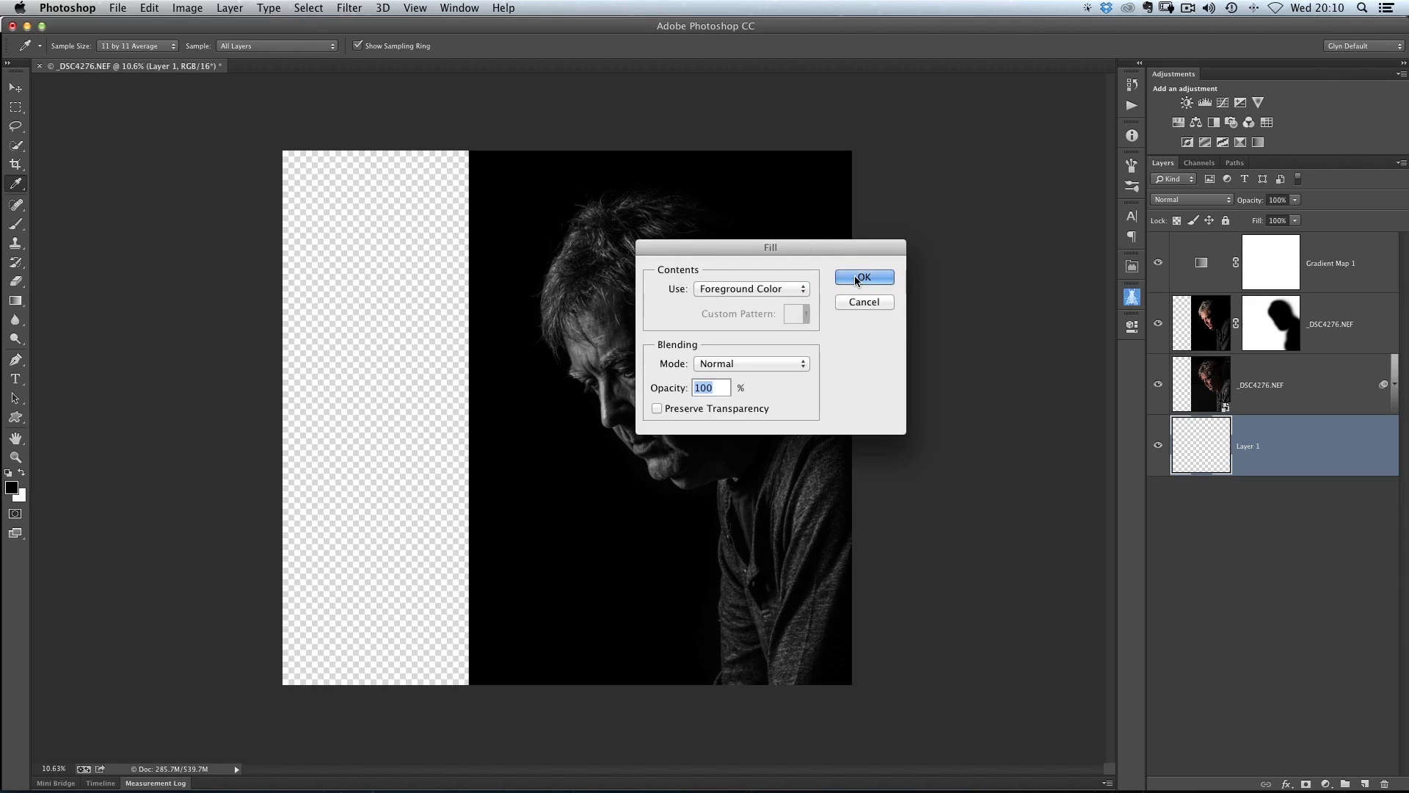
click(857, 280)
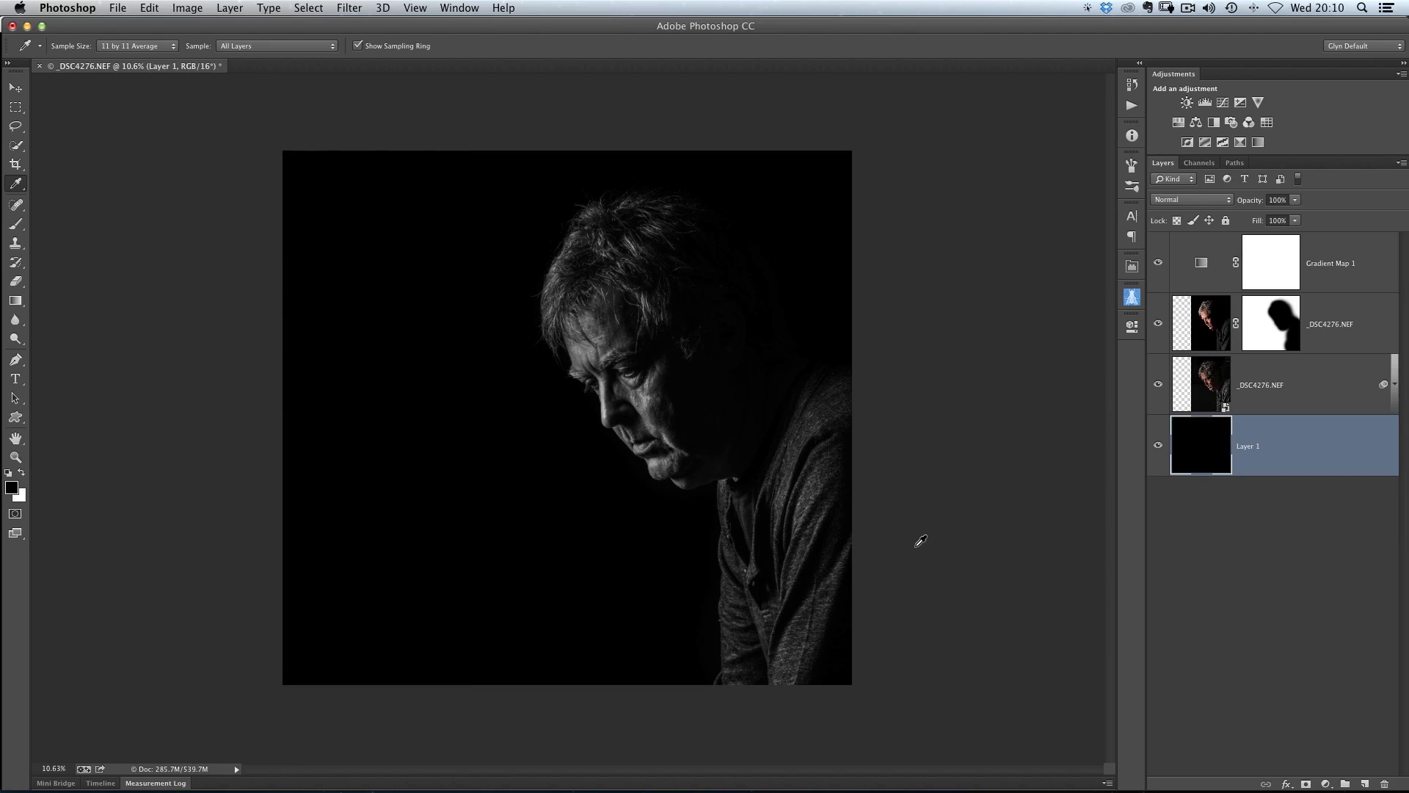
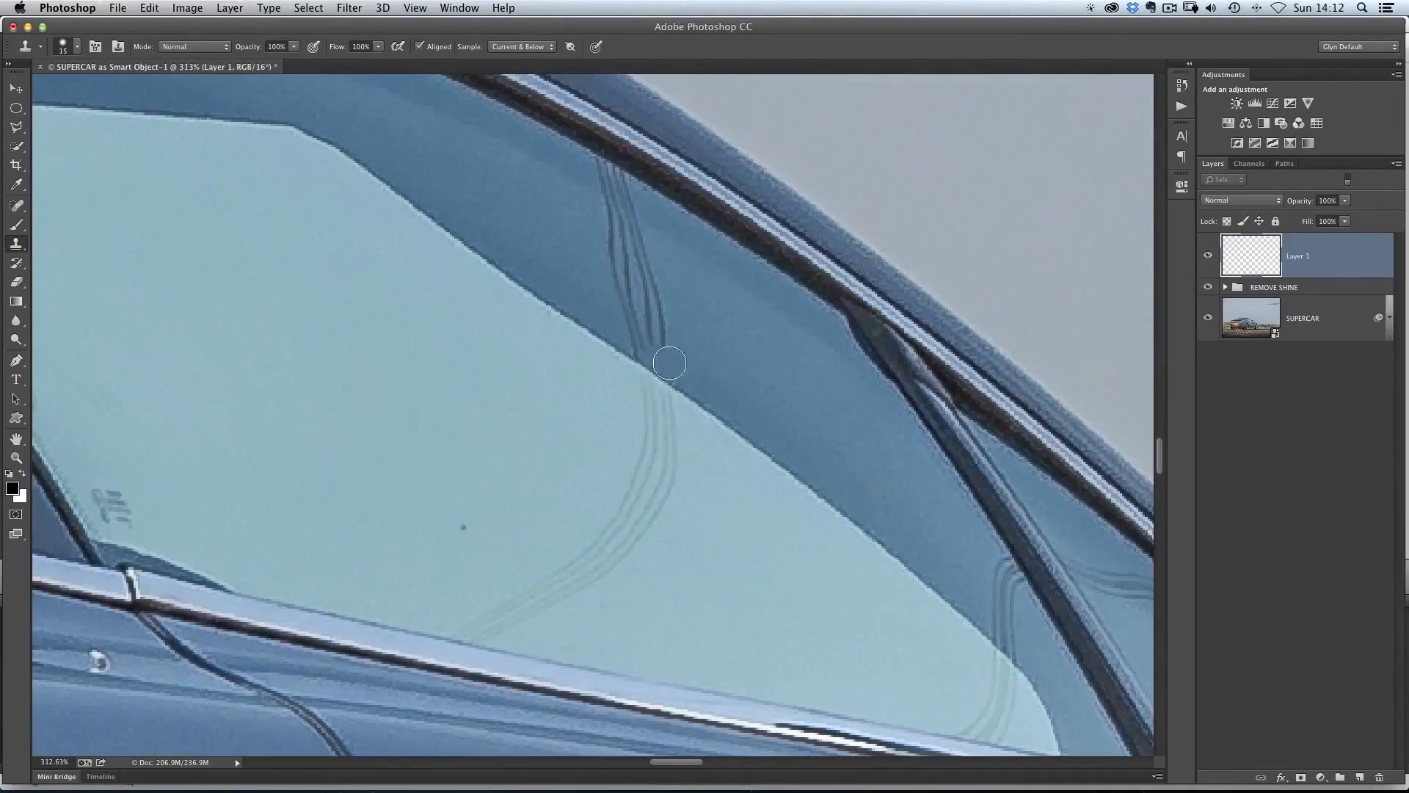
mouse_move(670, 363)
mouse_down()
mouse_move(639, 320)
mouse_move(674, 328)
mouse_move(640, 268)
mouse_up()
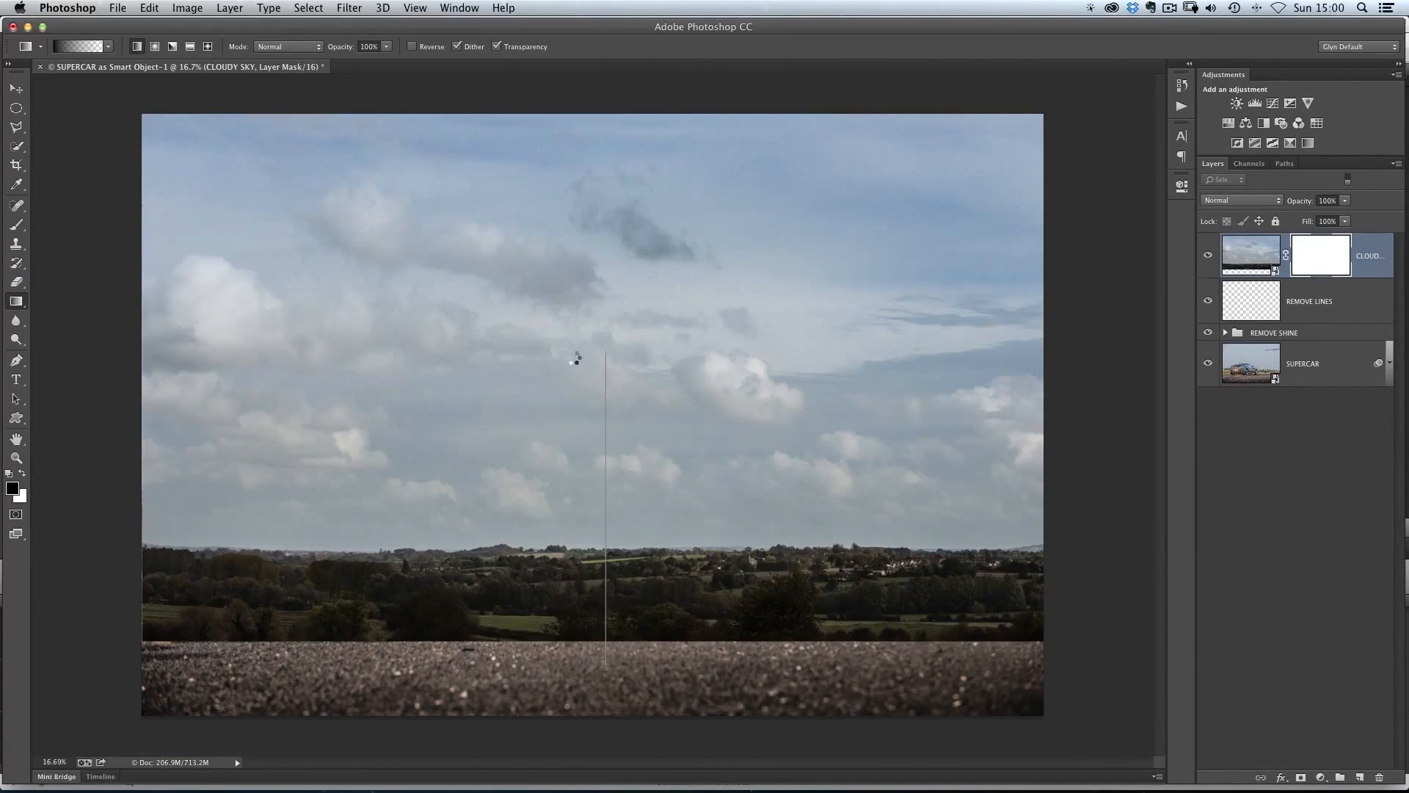
drag(574, 357, 578, 363)
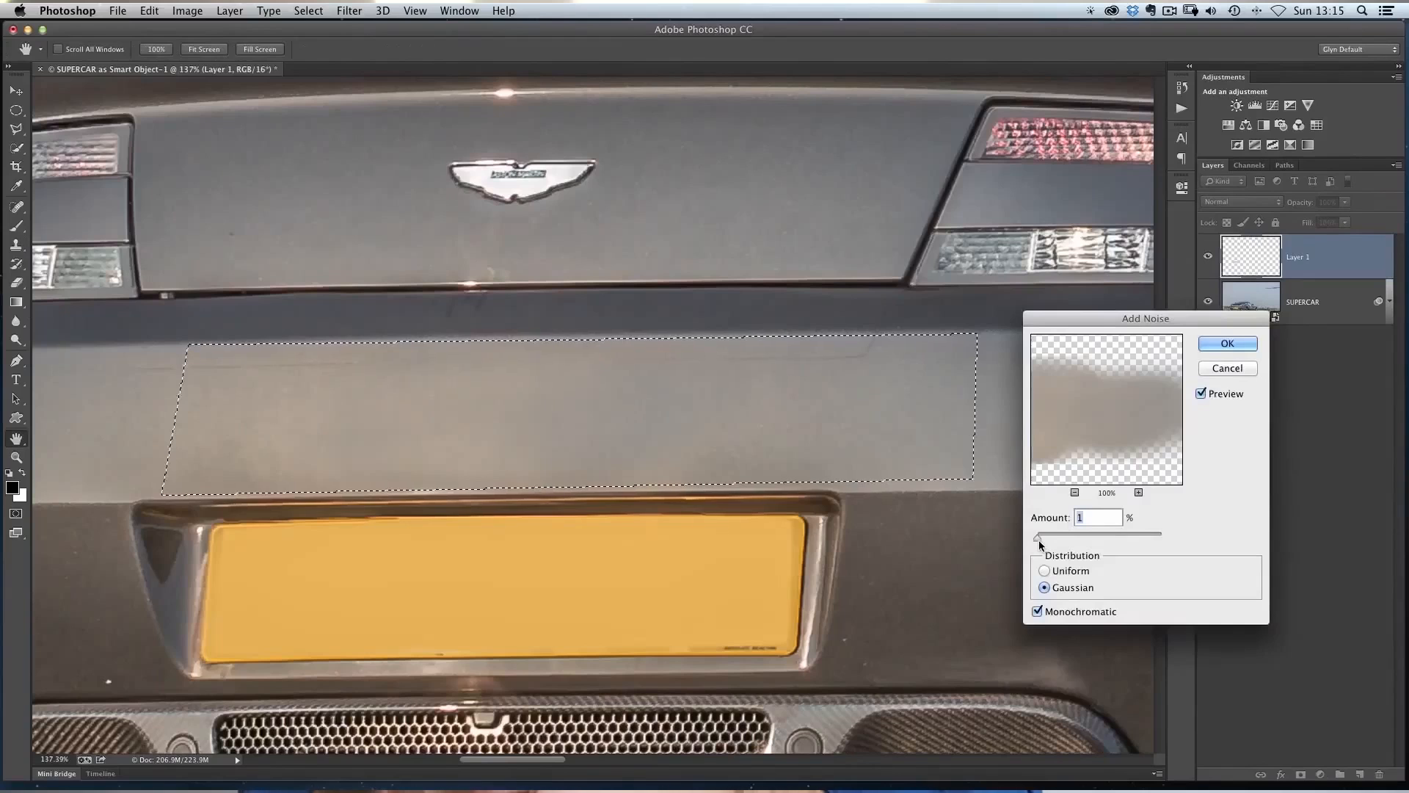
drag(1039, 544, 1046, 544)
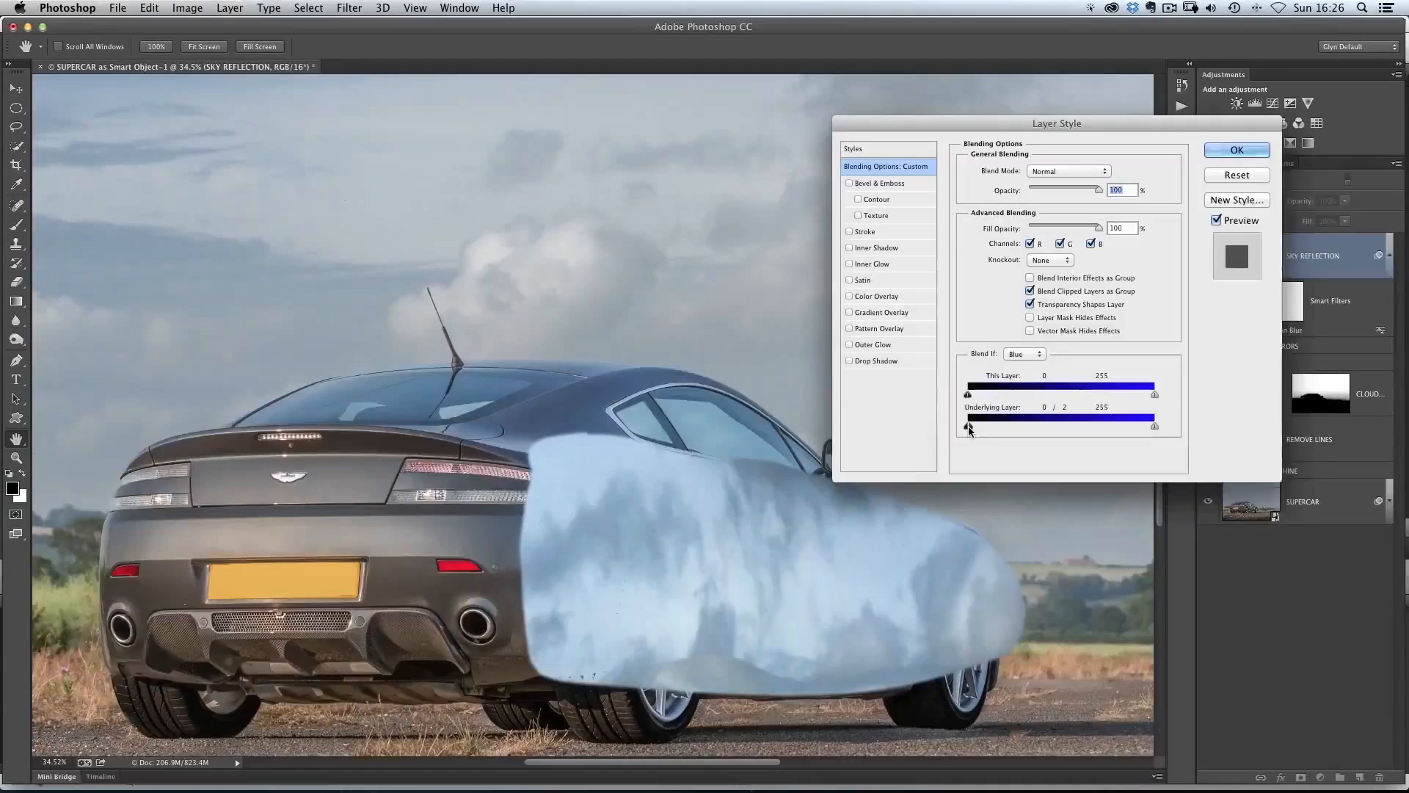
drag(971, 425, 1015, 428)
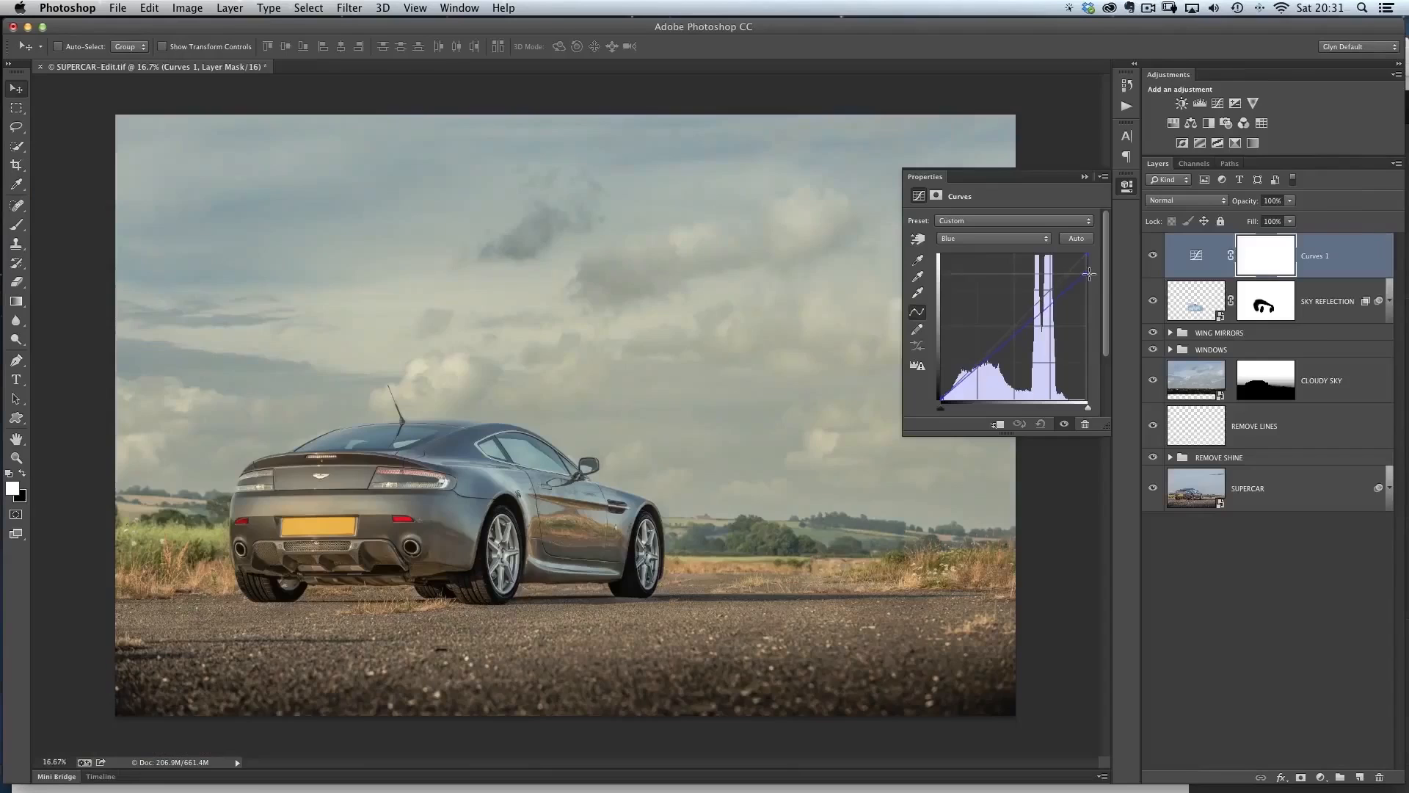
drag(1088, 269, 1087, 280)
drag(941, 400, 948, 397)
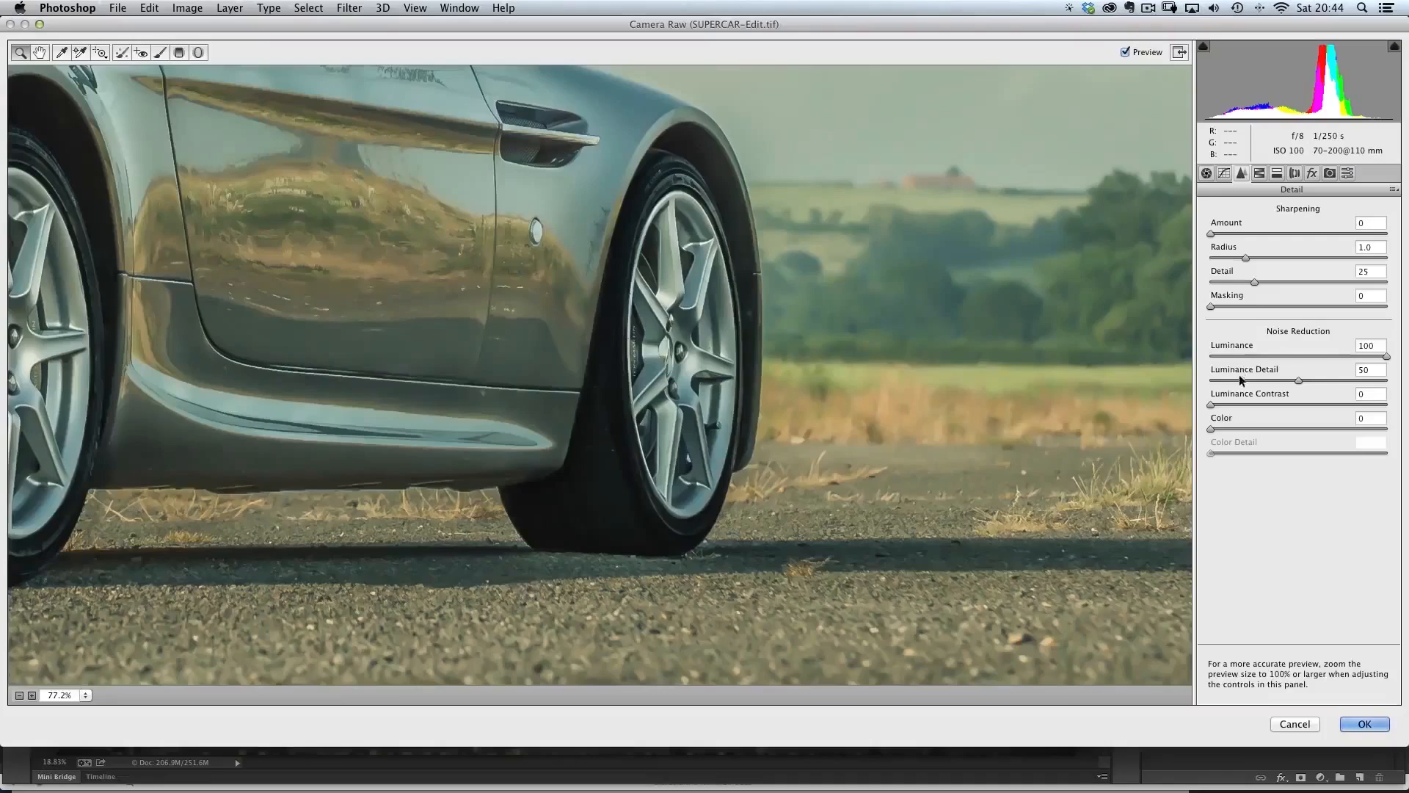
drag(1248, 381, 1210, 381)
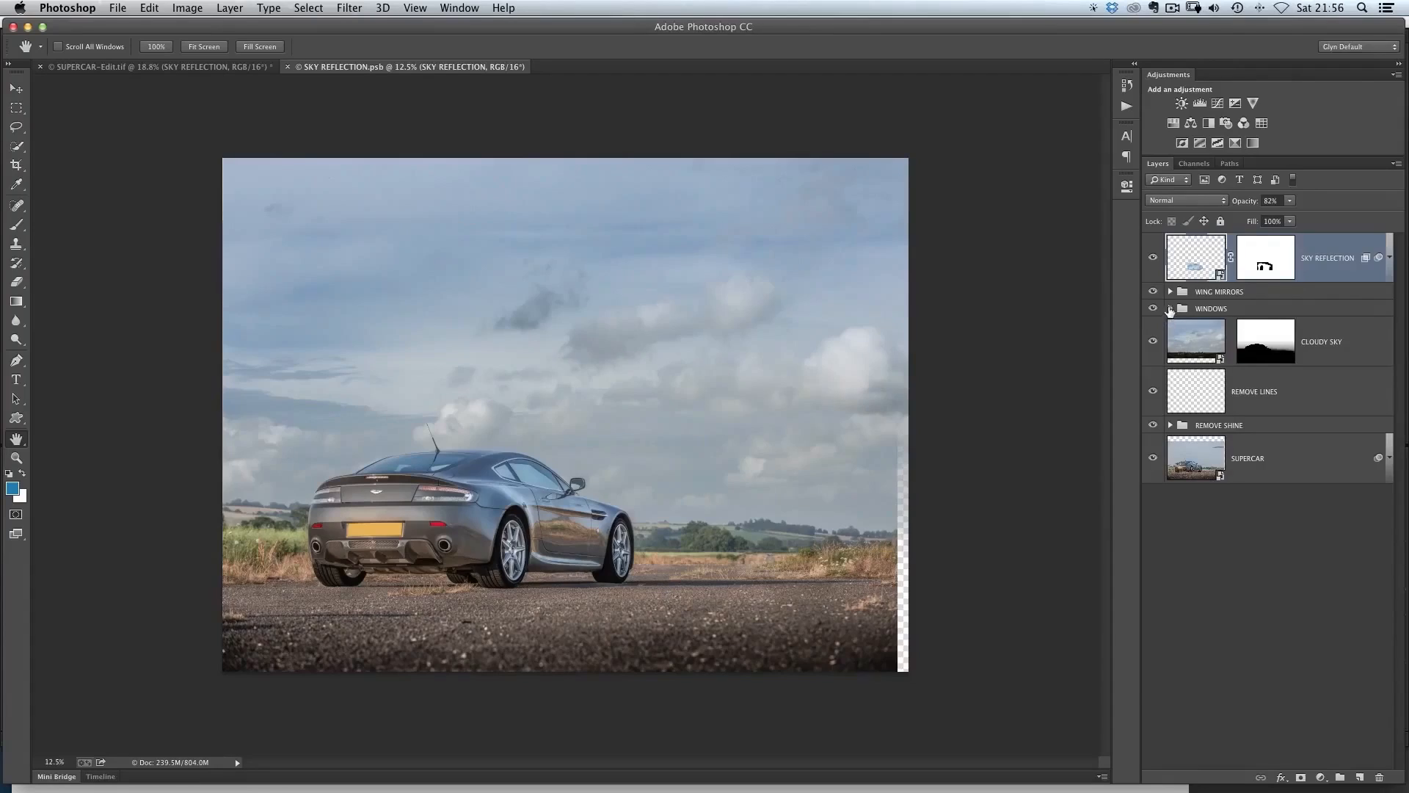
- Inspect the contents of the WINDOWS group and compare the car image with the SKY REFLECTION layer hidden and shown
click(1171, 309)
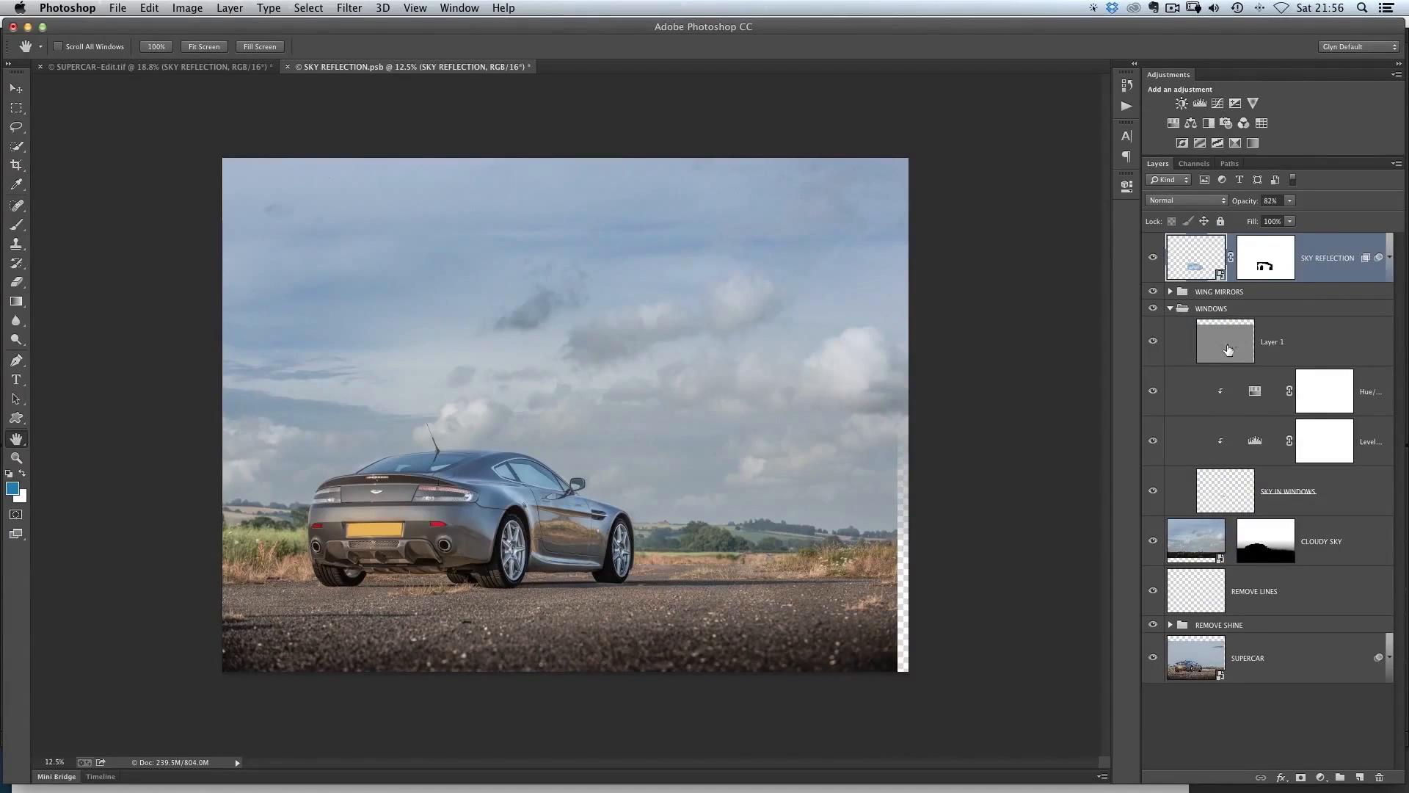
click(1171, 308)
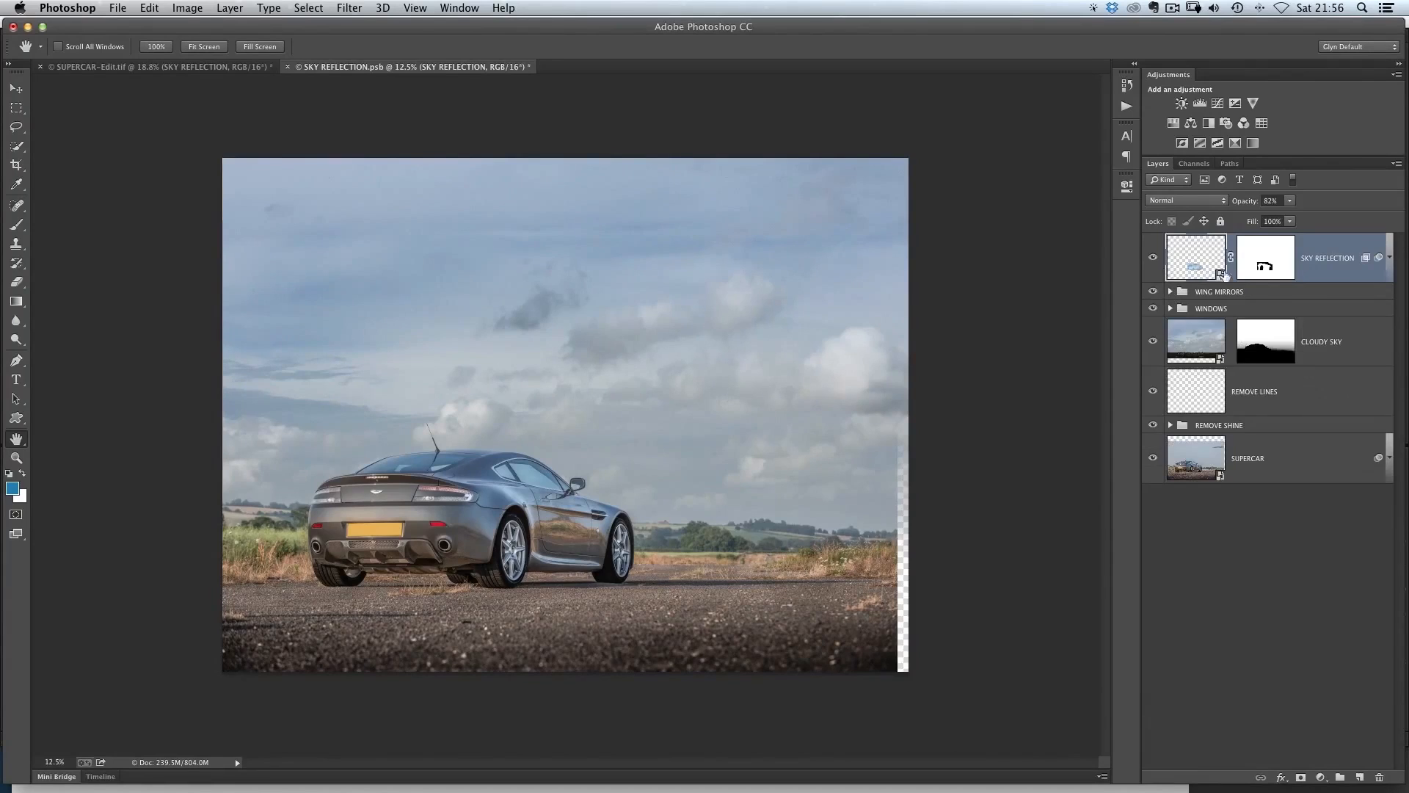
click(1153, 259)
click(1153, 259)
click(1153, 260)
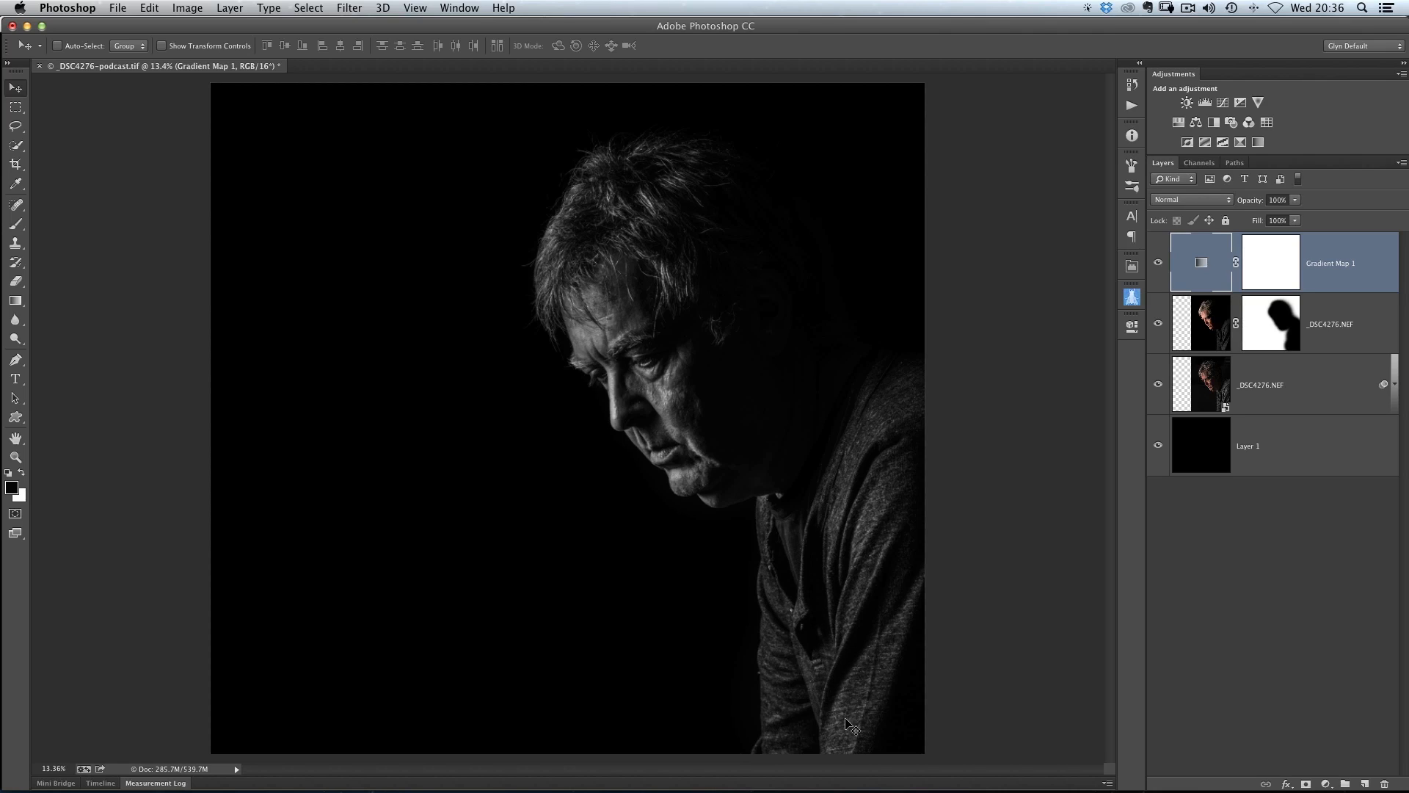
- Add an empty layer above the gradient map in the portrait and set the Gradient tool to Foreground to Transparent
click(1363, 782)
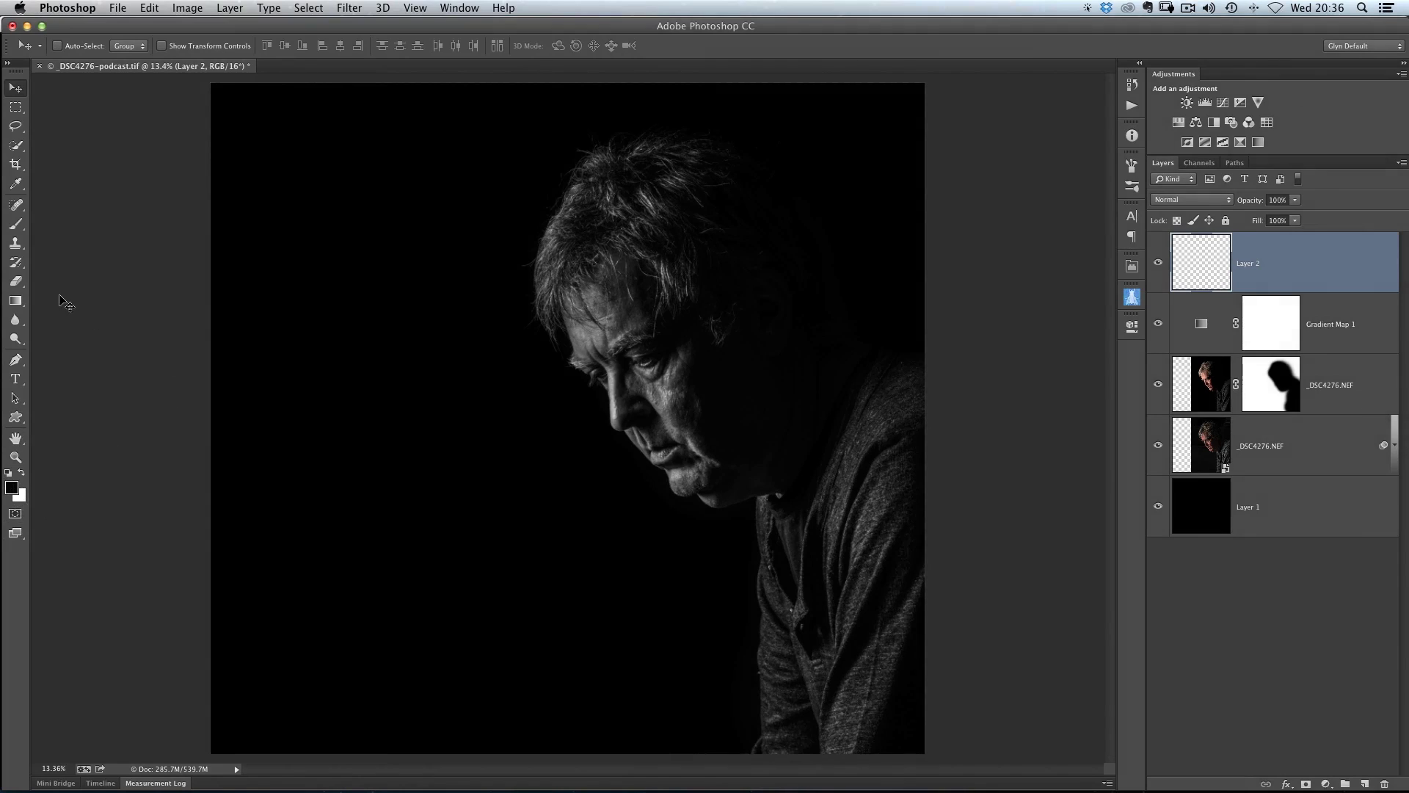
click(15, 300)
right_click(18, 301)
click(70, 302)
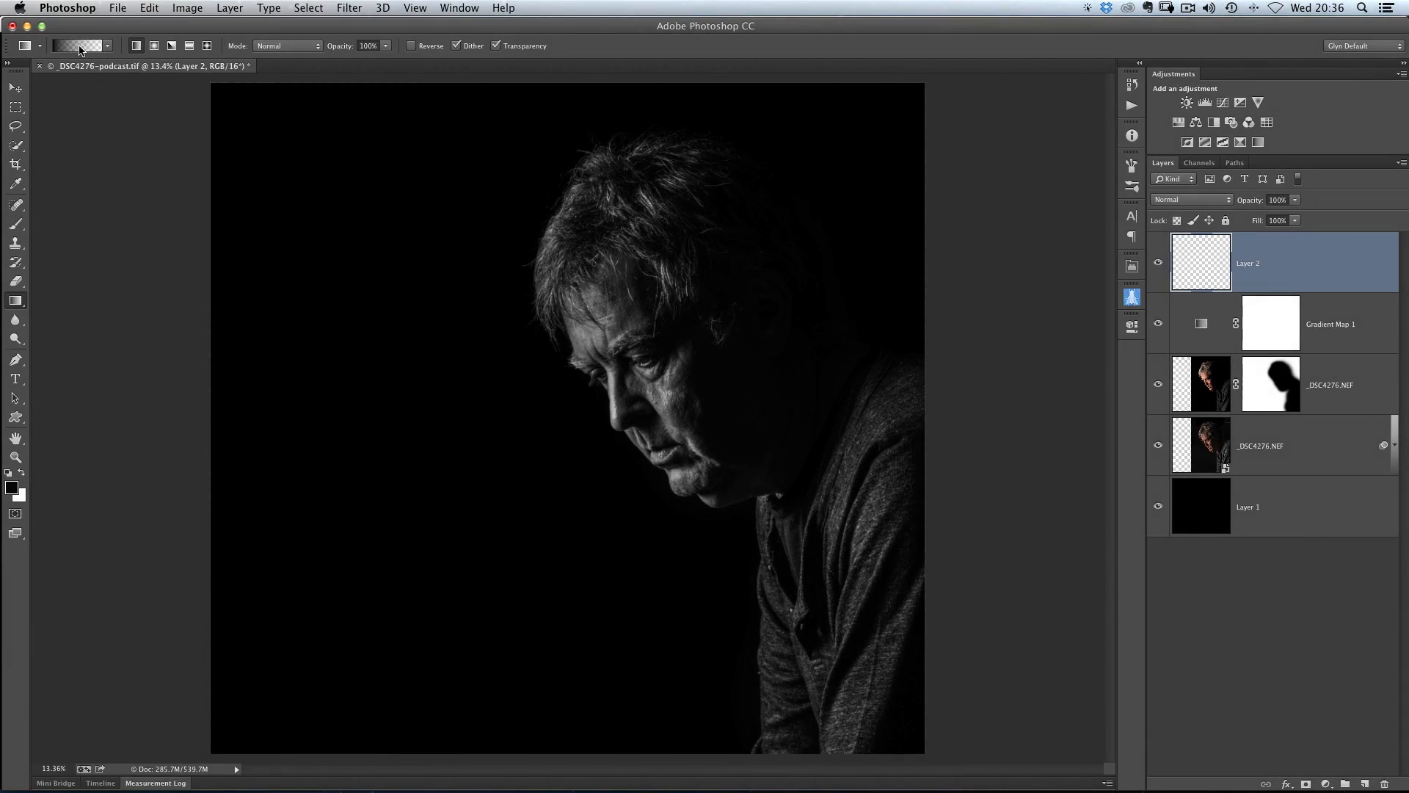
click(79, 49)
drag(834, 158, 840, 191)
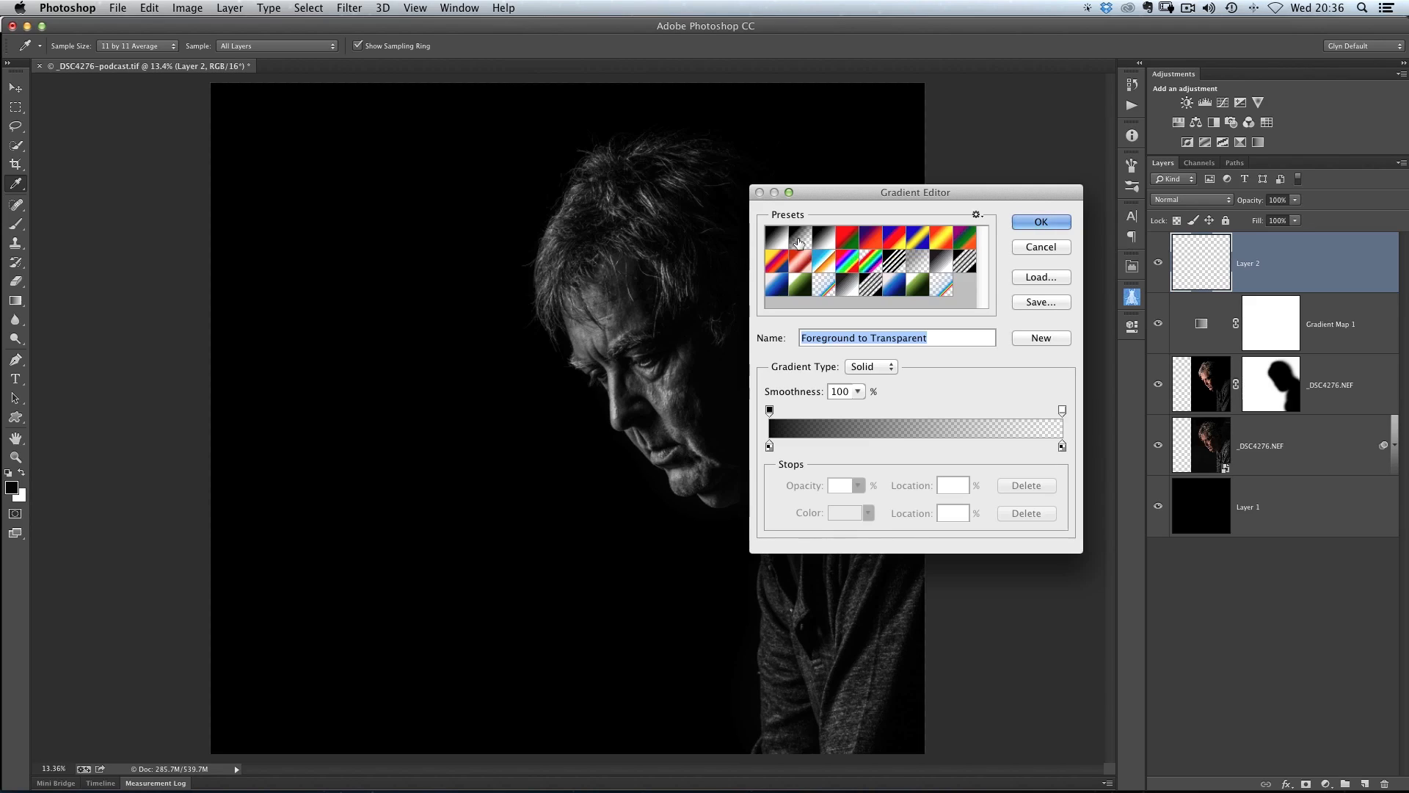
click(1028, 222)
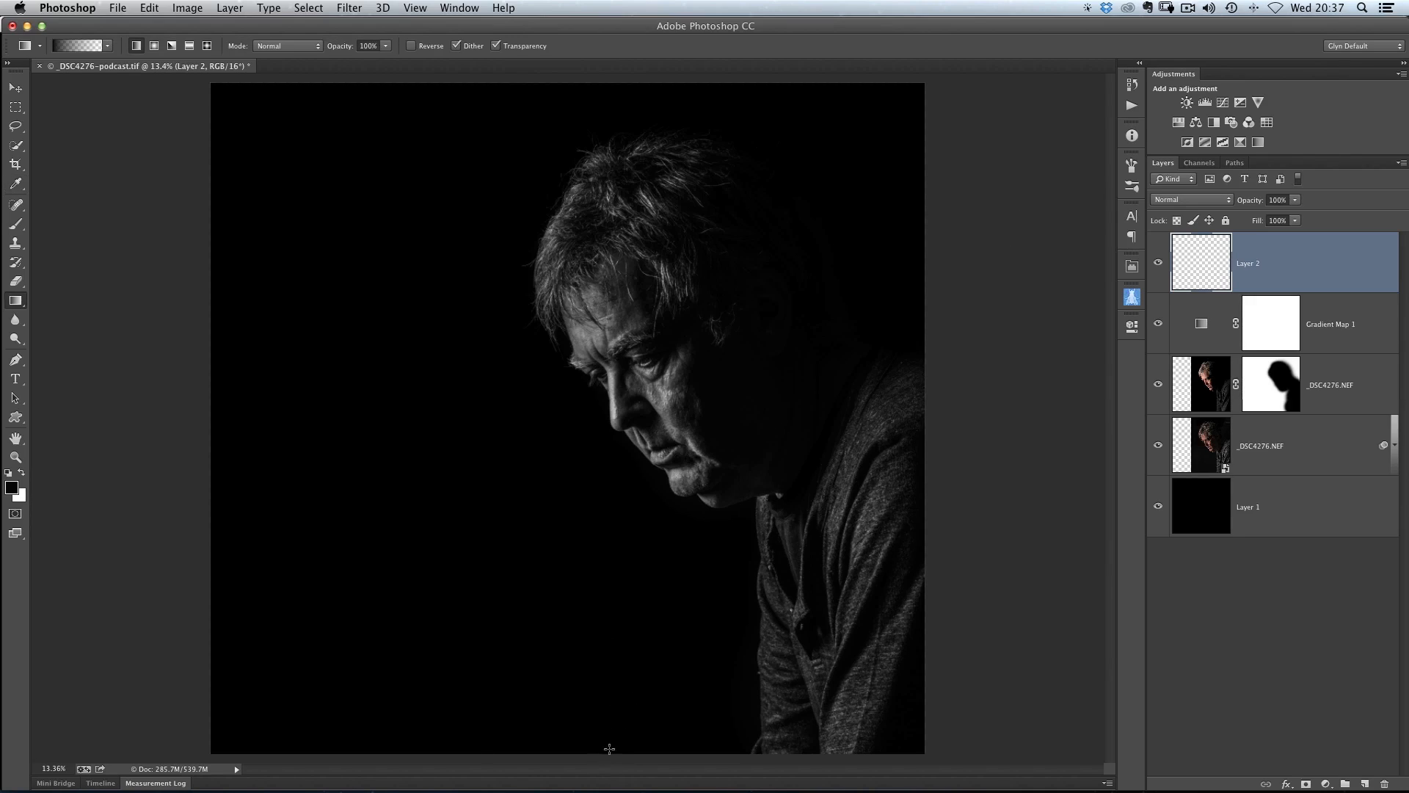
- Fade the portrait's lower edge and right side to black with linear gradients, and adjust the gradient layer's opacity
drag(609, 758, 606, 653)
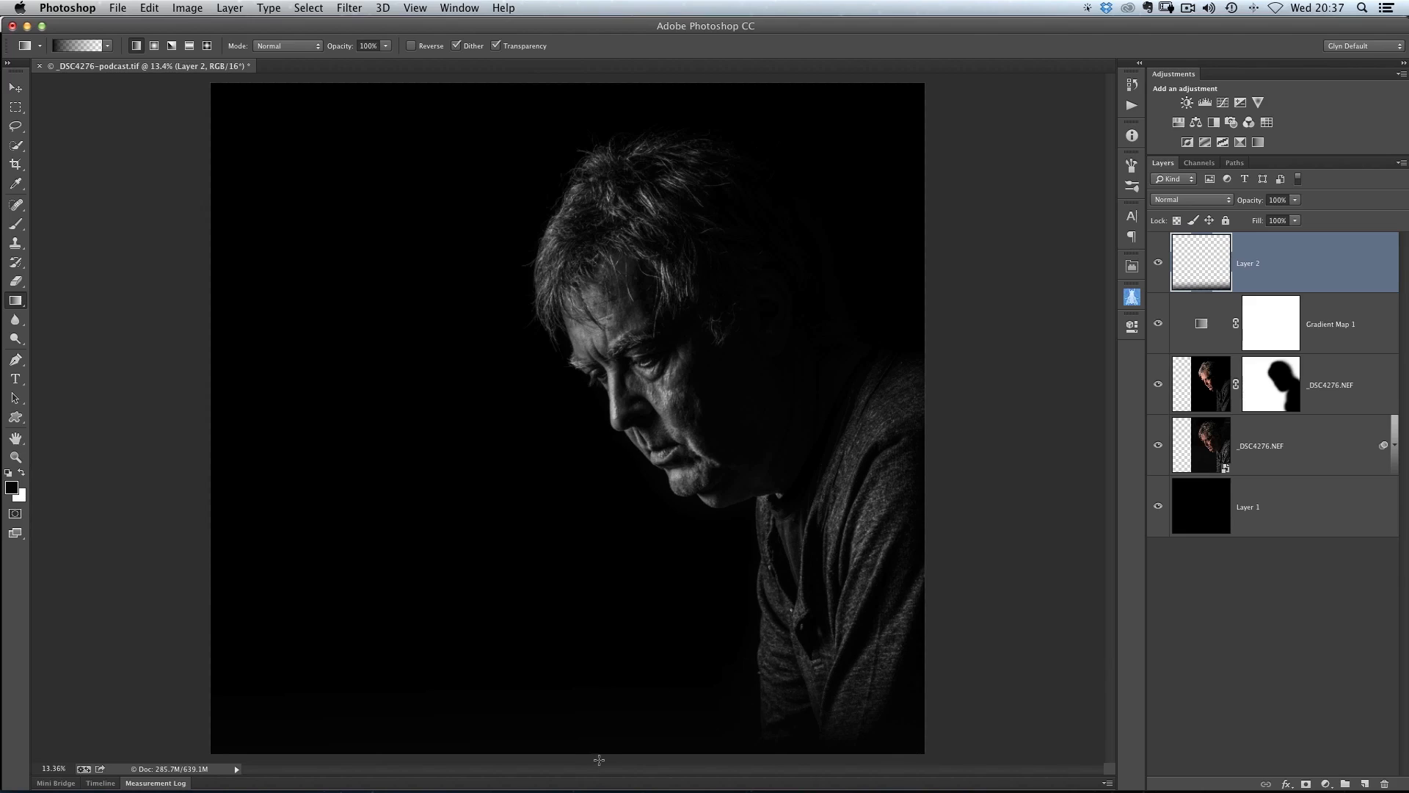
drag(600, 727, 606, 527)
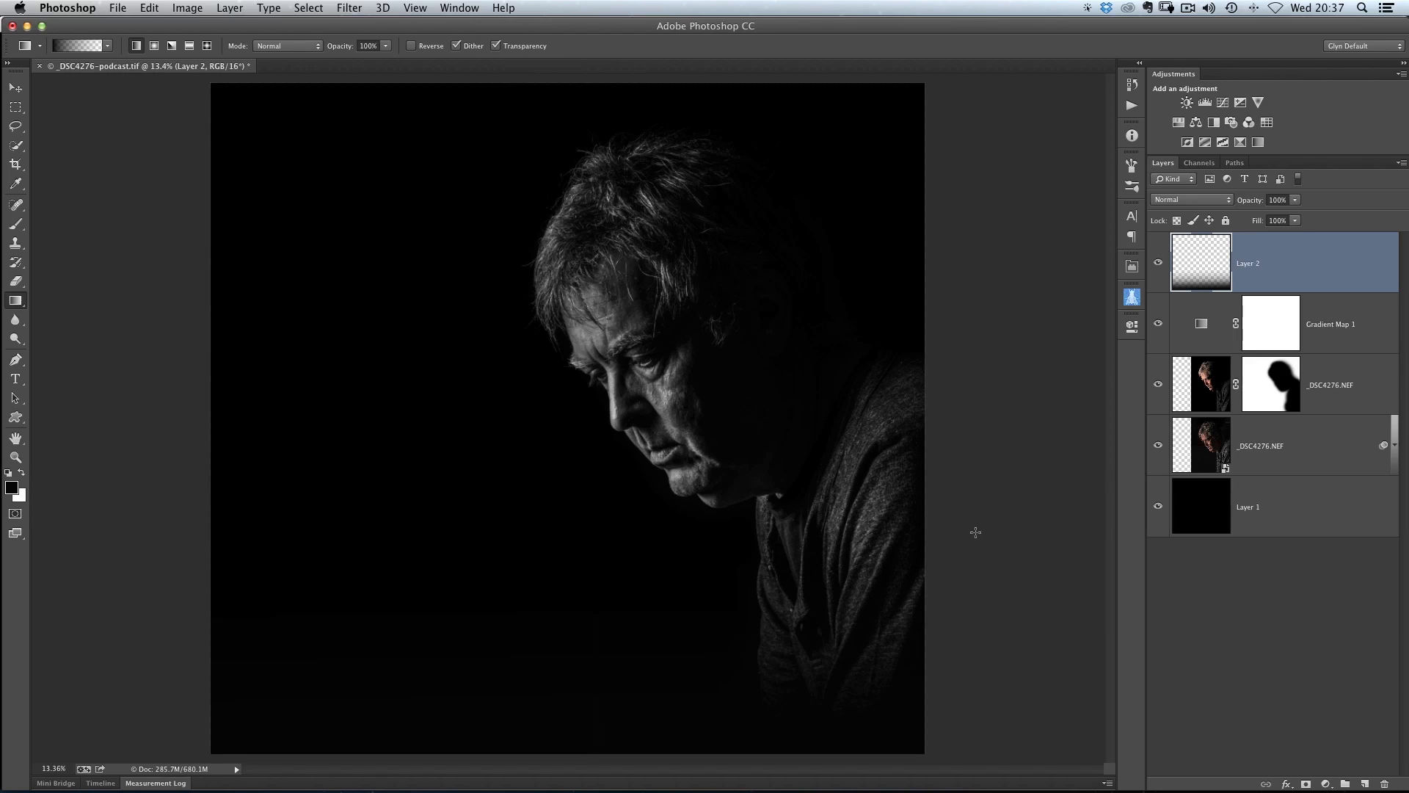
drag(952, 500, 843, 480)
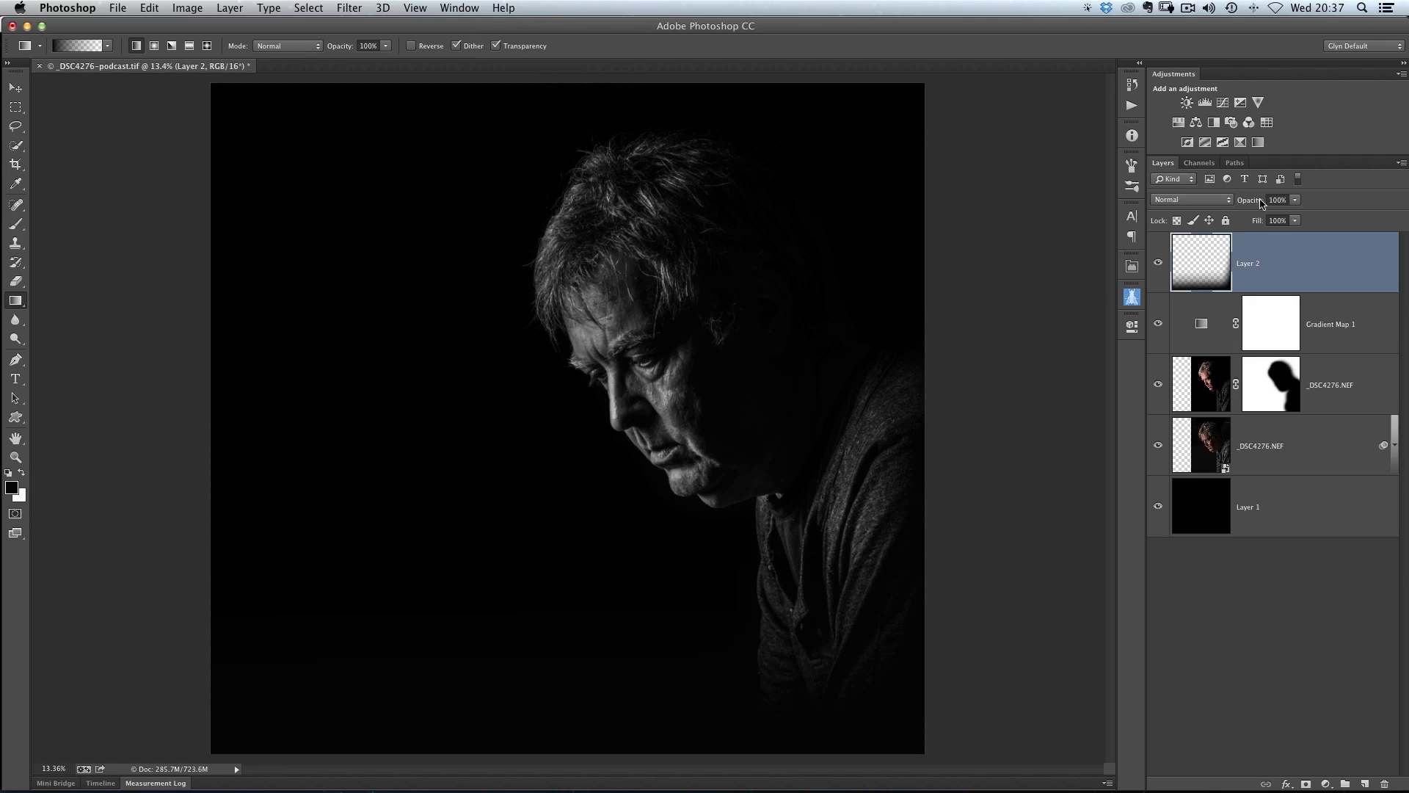
drag(1255, 205, 1247, 202)
drag(1241, 198, 1247, 199)
drag(1246, 198, 1248, 198)
- Compare the portrait with the gradient layer hidden and shown, and delete that layer
click(1158, 263)
click(1158, 262)
click(1158, 265)
click(1158, 264)
click(1158, 264)
click(1158, 264)
click(1158, 264)
click(1158, 264)
click(1159, 265)
key(Delete)
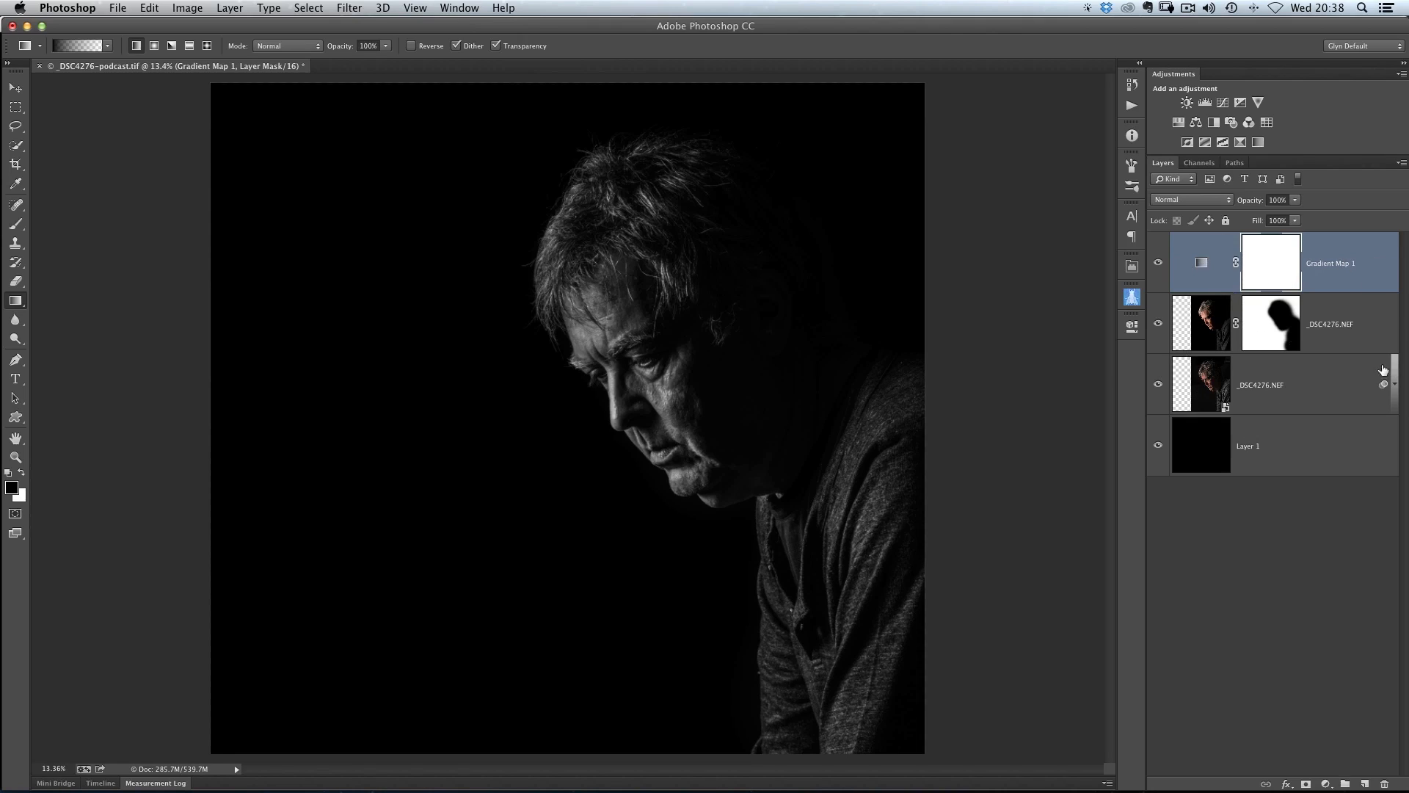
- Convert all four layers, from the gradient map down to the black fill layer, into one Smart Object
shift+click(1302, 445)
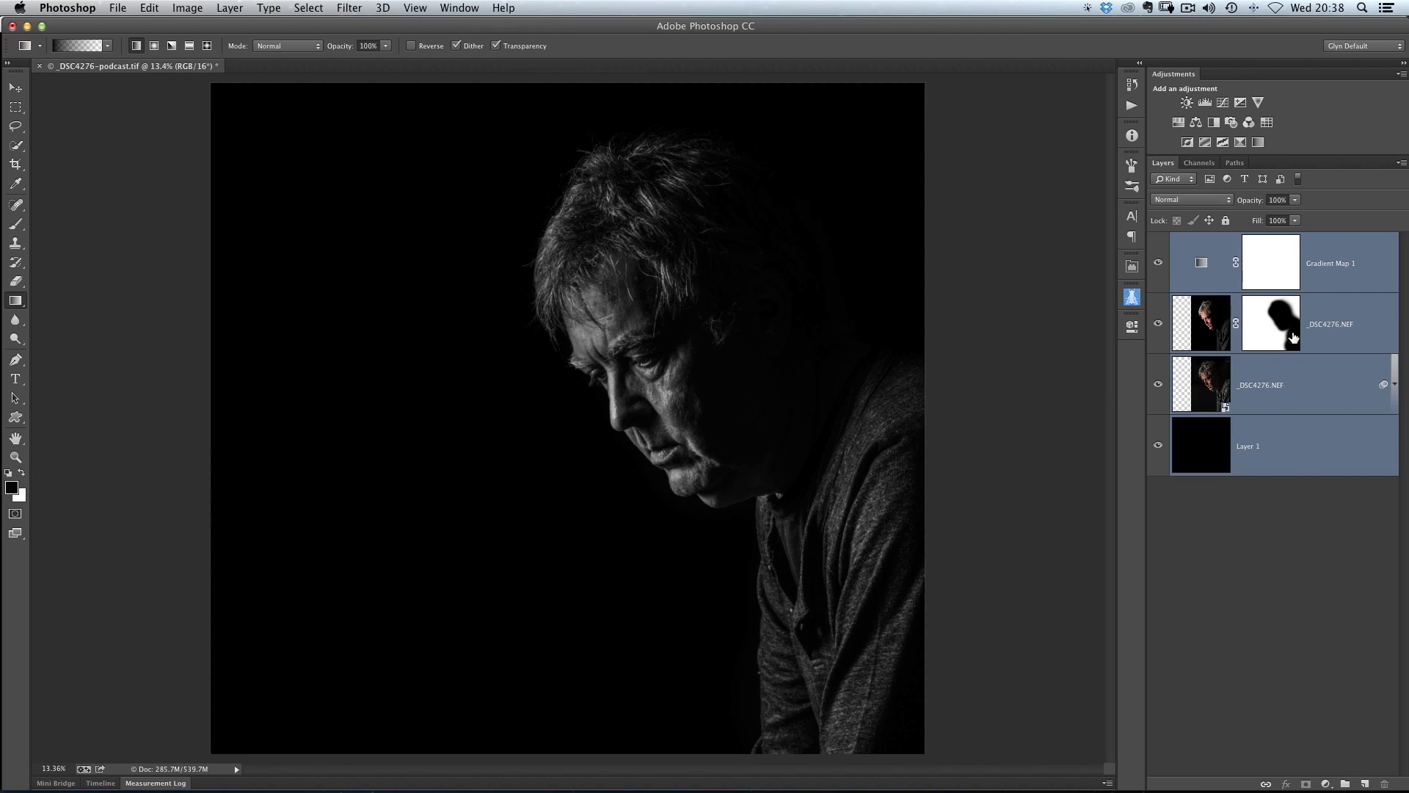
click(1402, 163)
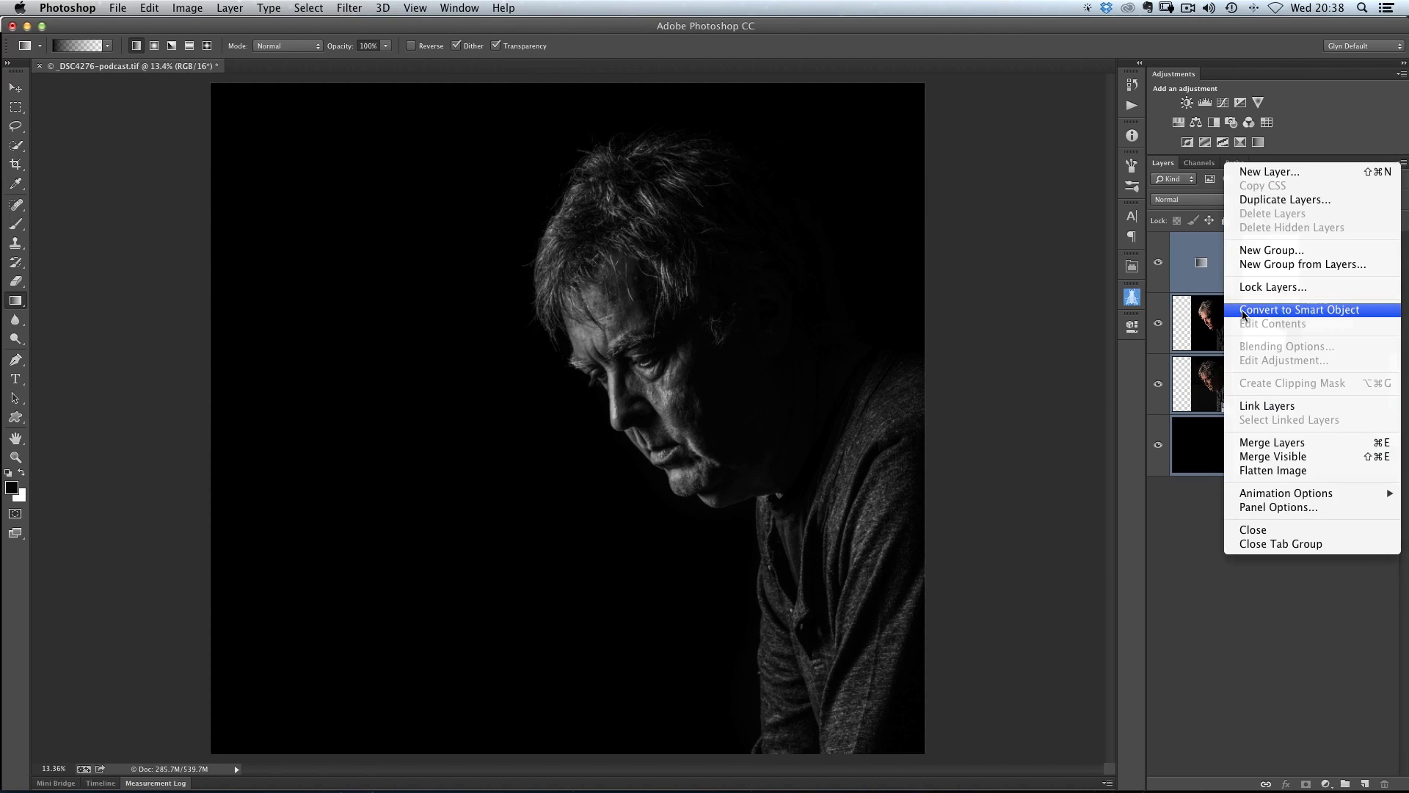
click(1357, 311)
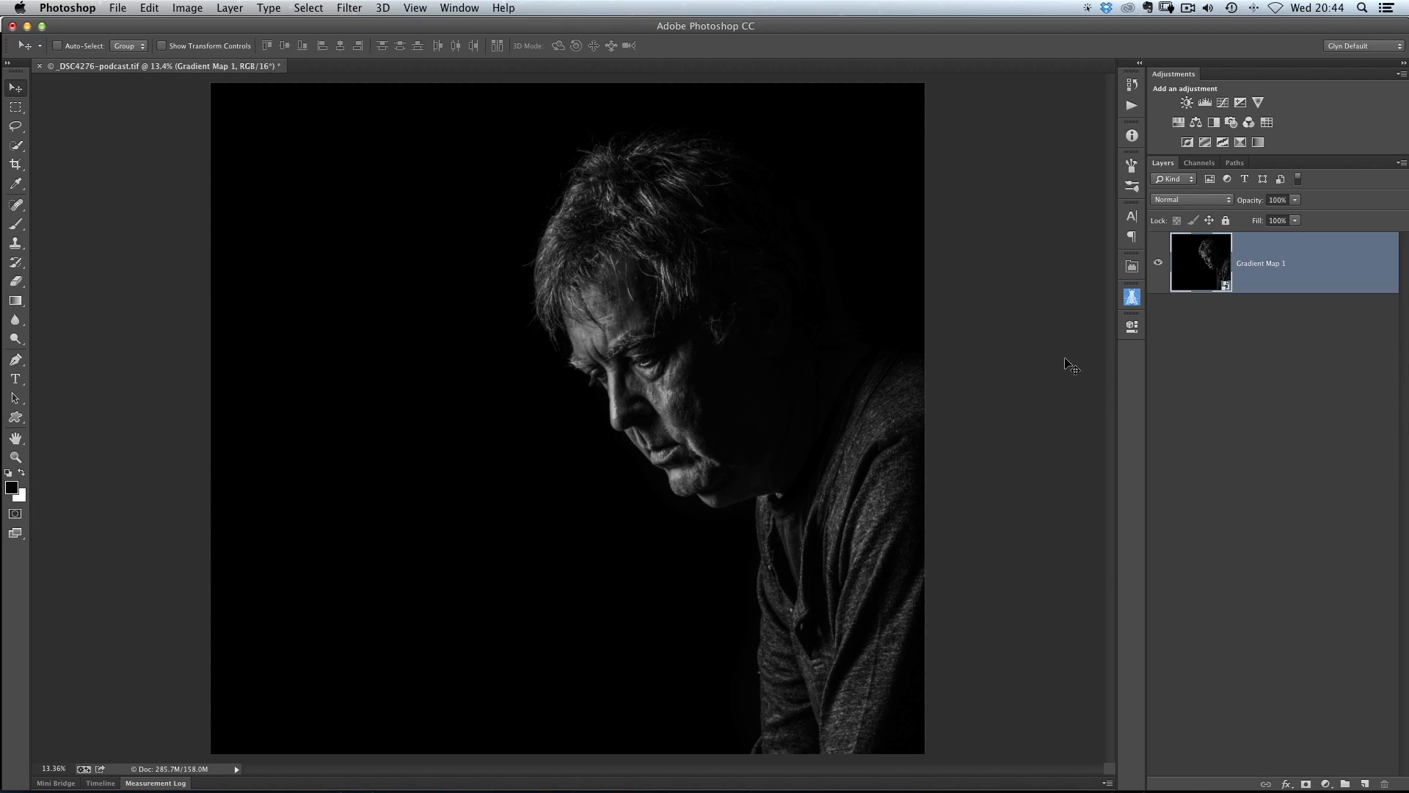
- Apply the Camera Raw Filter to the Smart Object and draw a Radial Filter ellipse around the whole photo with Exposure at -0.40 outside
click(341, 9)
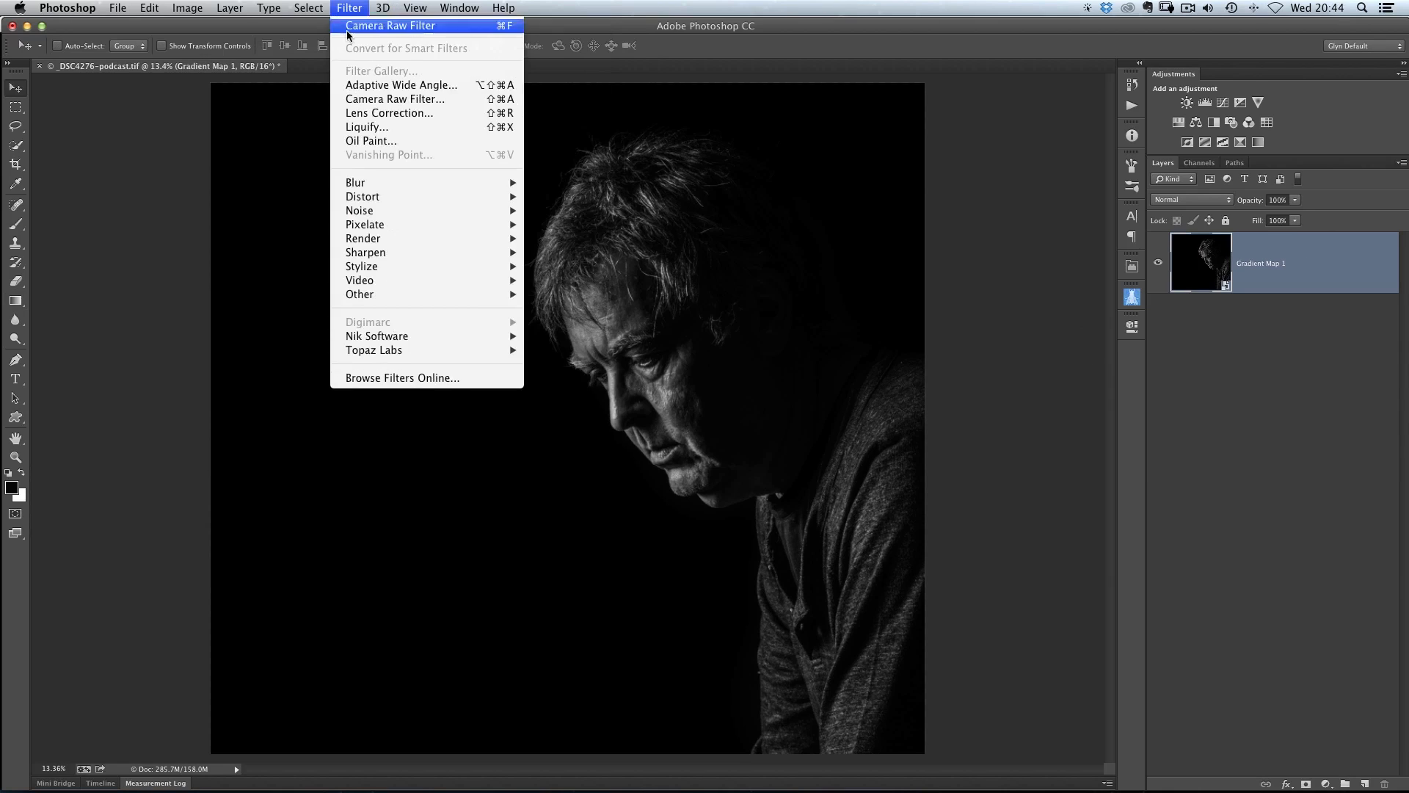
click(360, 99)
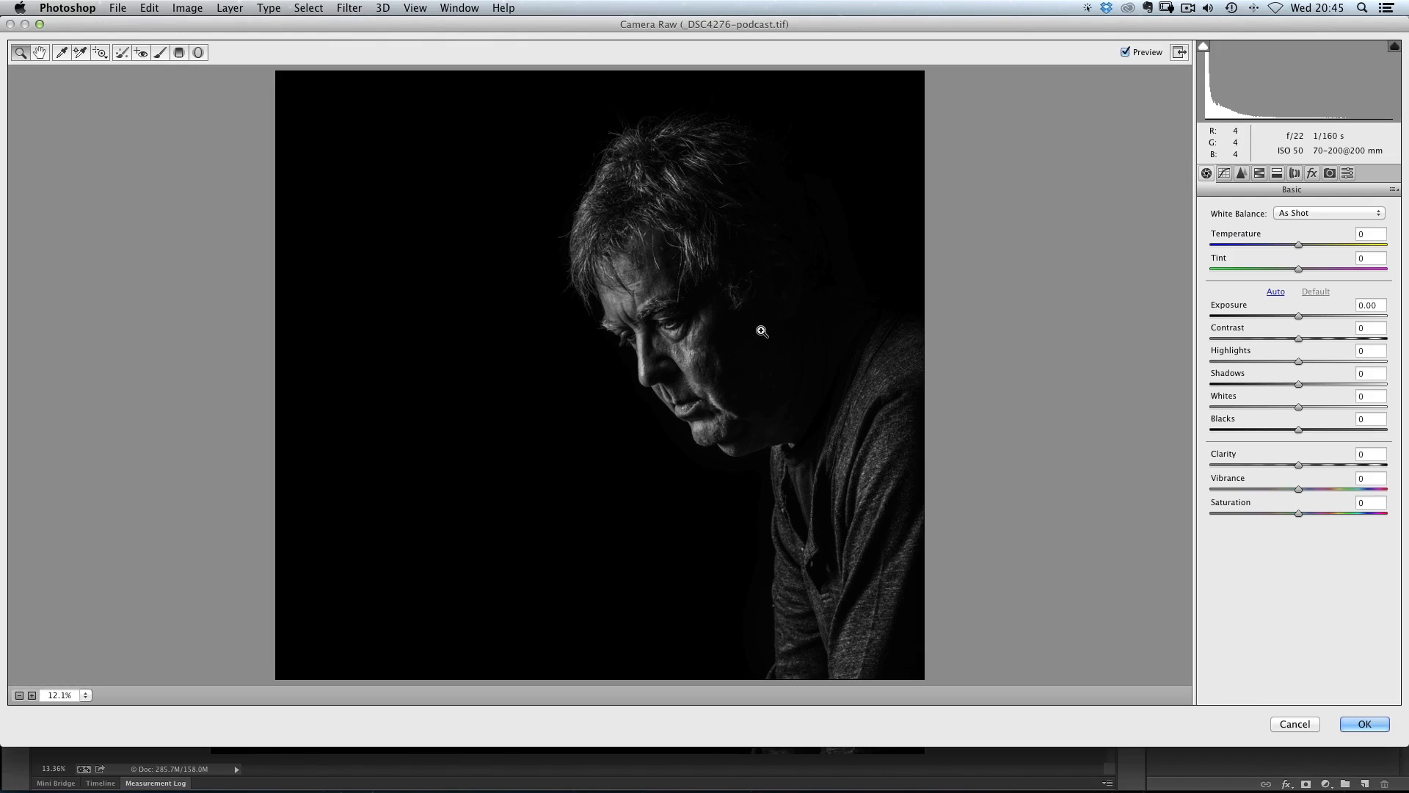
click(19, 695)
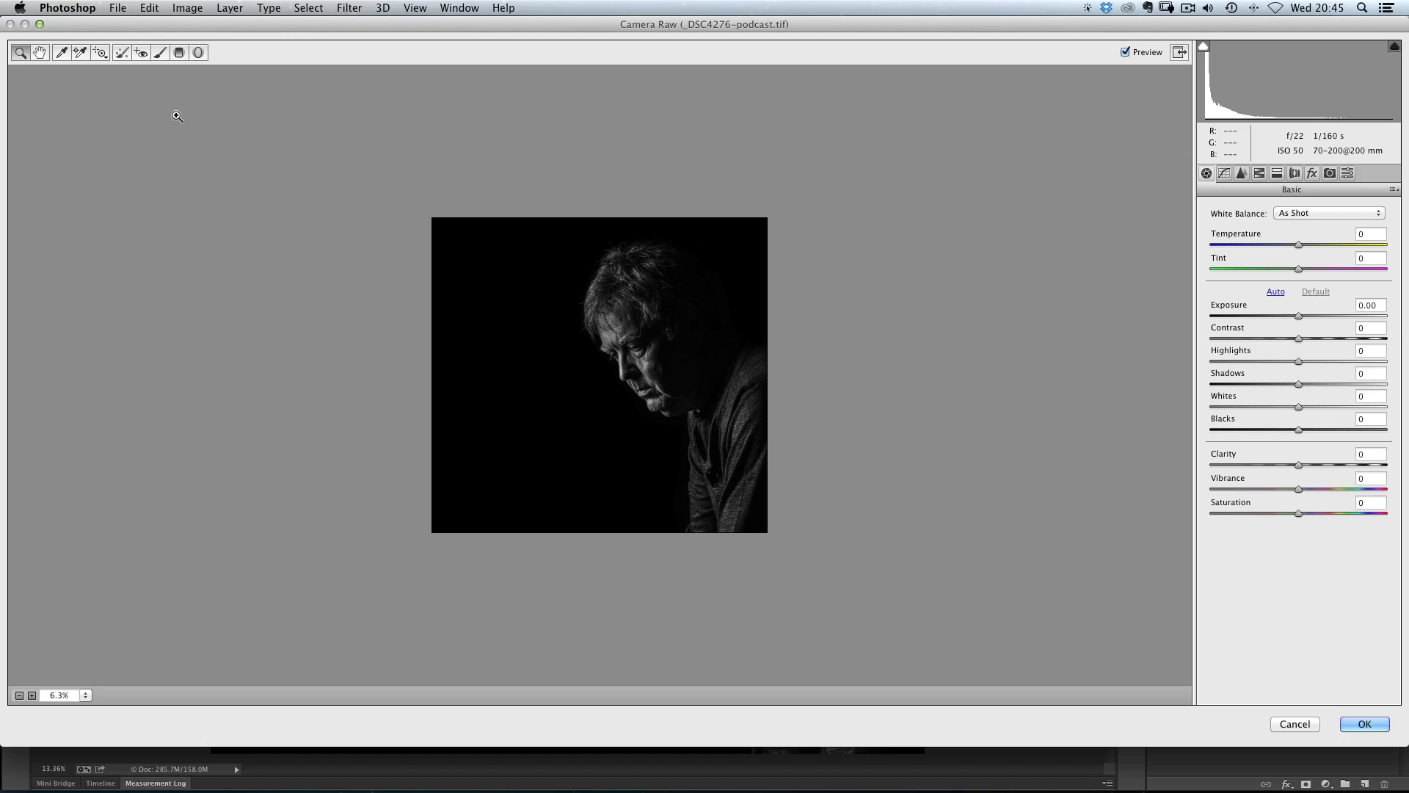
key(alt)
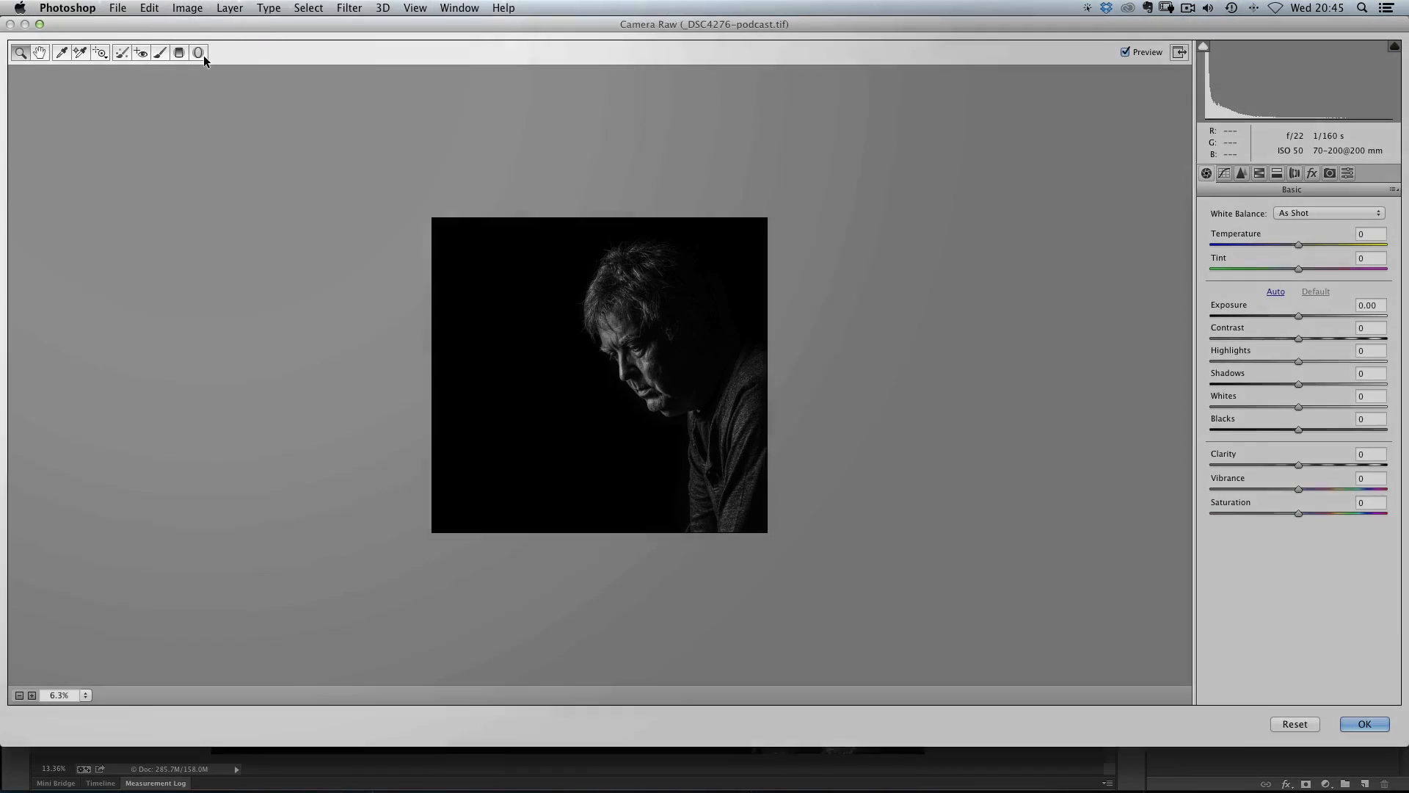
click(198, 52)
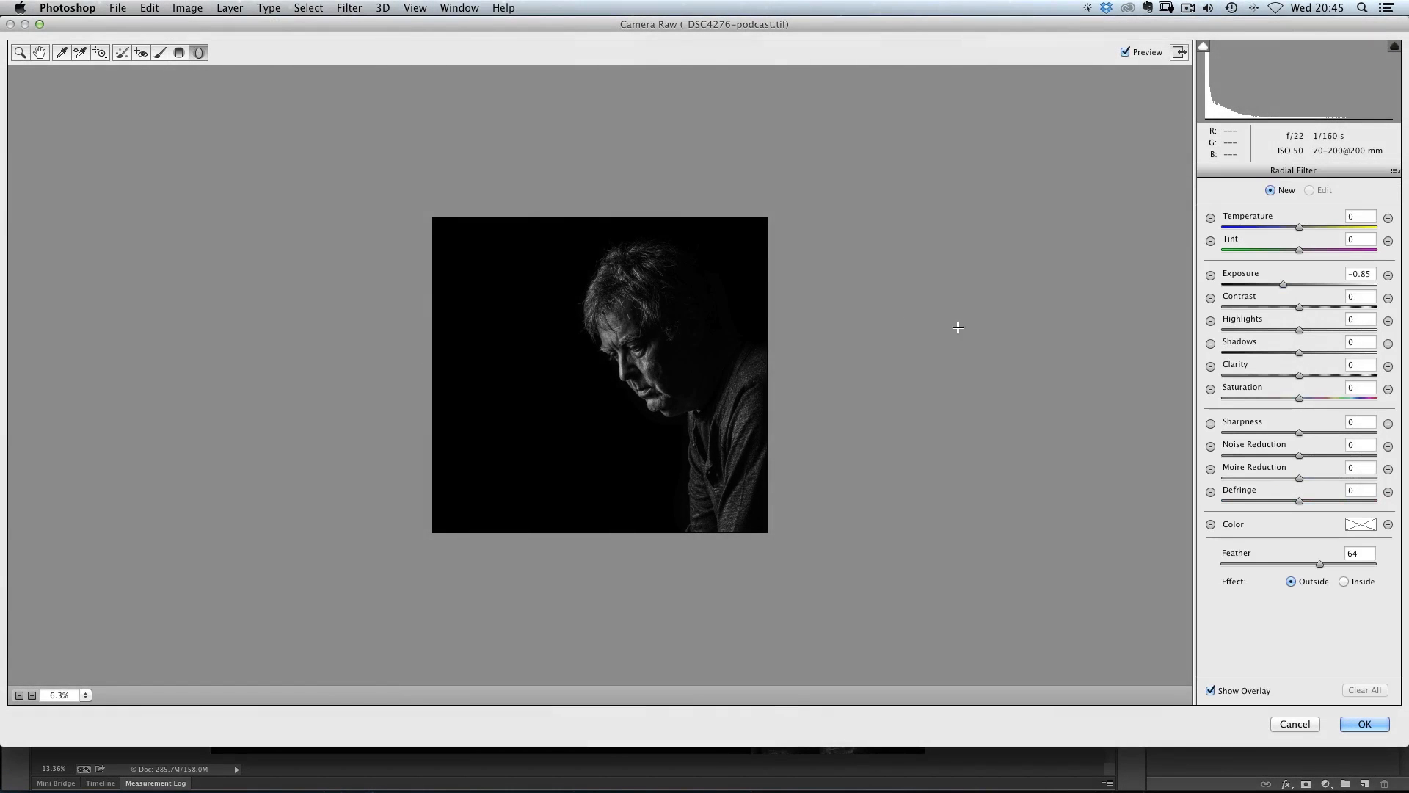
drag(1283, 284, 1301, 291)
drag(1295, 288, 1293, 292)
click(593, 376)
drag(592, 376, 427, 195)
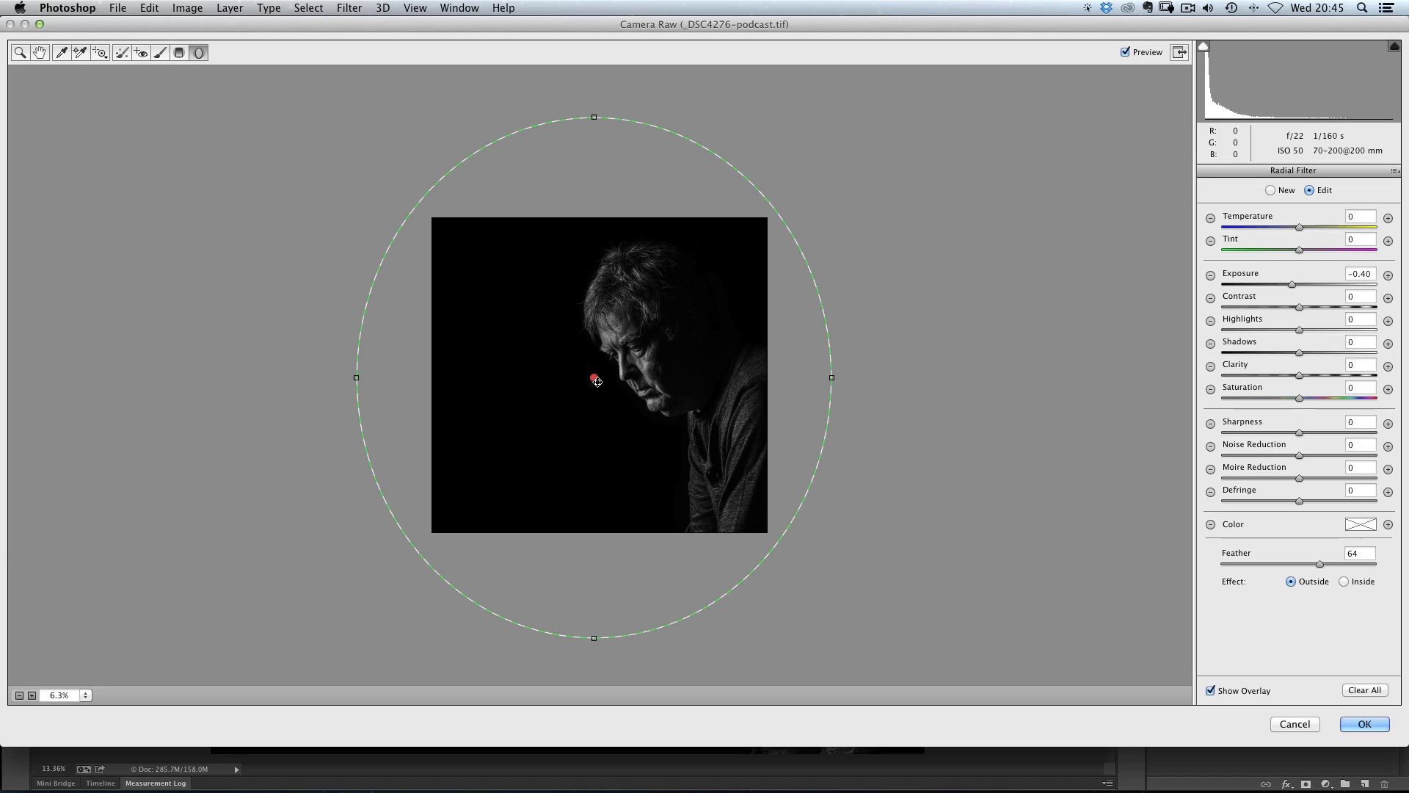
- Shift the radial ellipse up and left so the man's lower body falls outside it, set its Exposure to -1.15, and leave the Radial Filter
drag(592, 377, 552, 313)
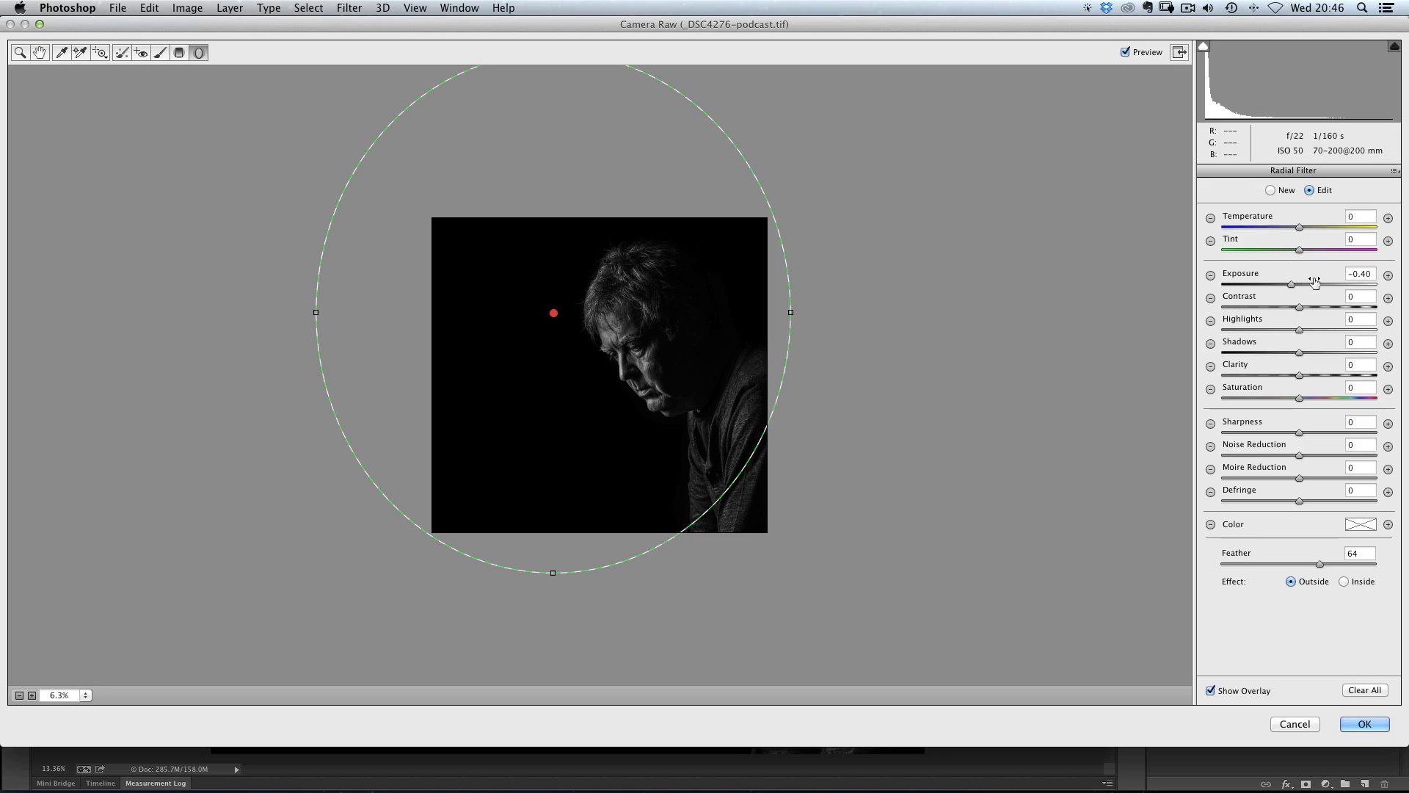
mouse_move(1288, 283)
mouse_down()
mouse_move(1275, 276)
mouse_move(1293, 276)
mouse_up()
drag(1284, 275, 1275, 271)
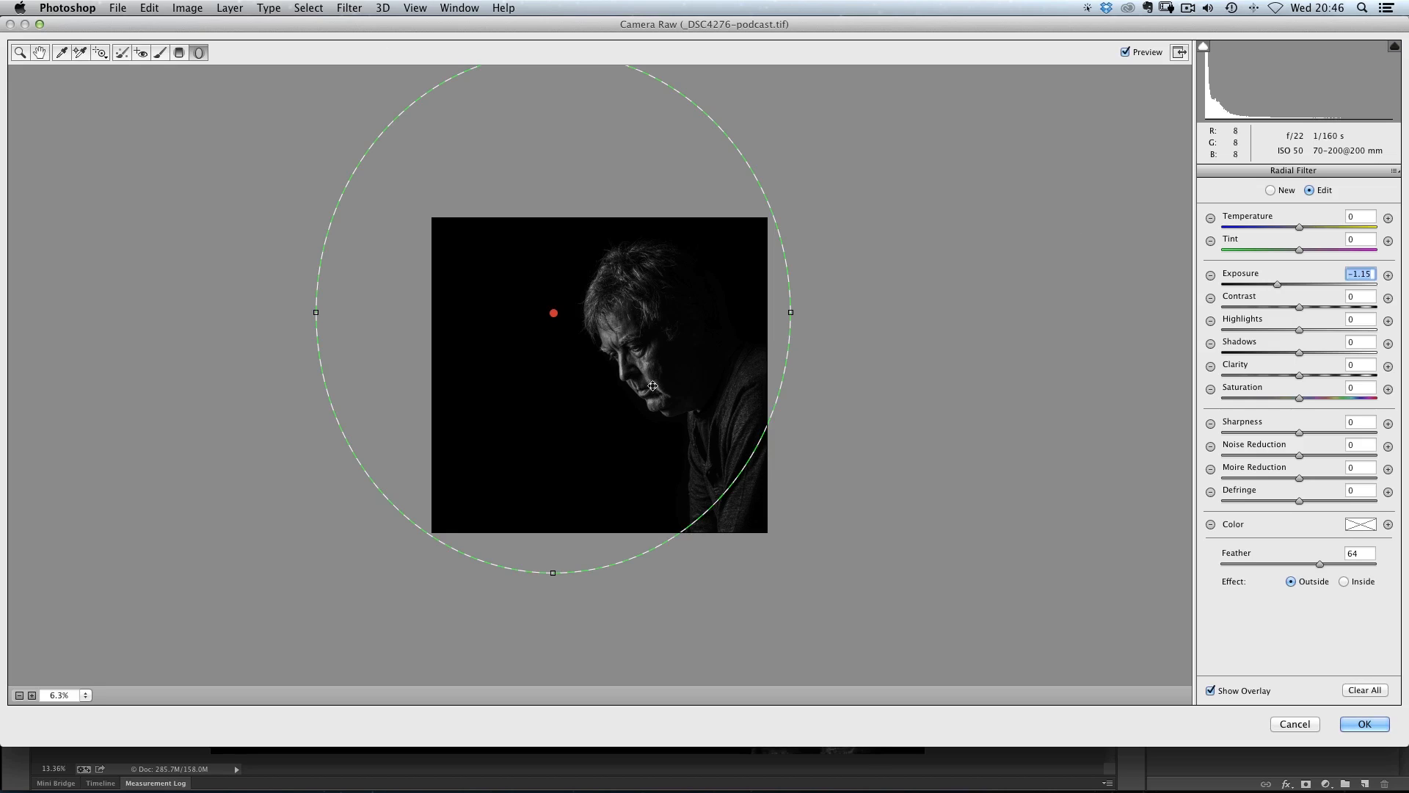
click(40, 53)
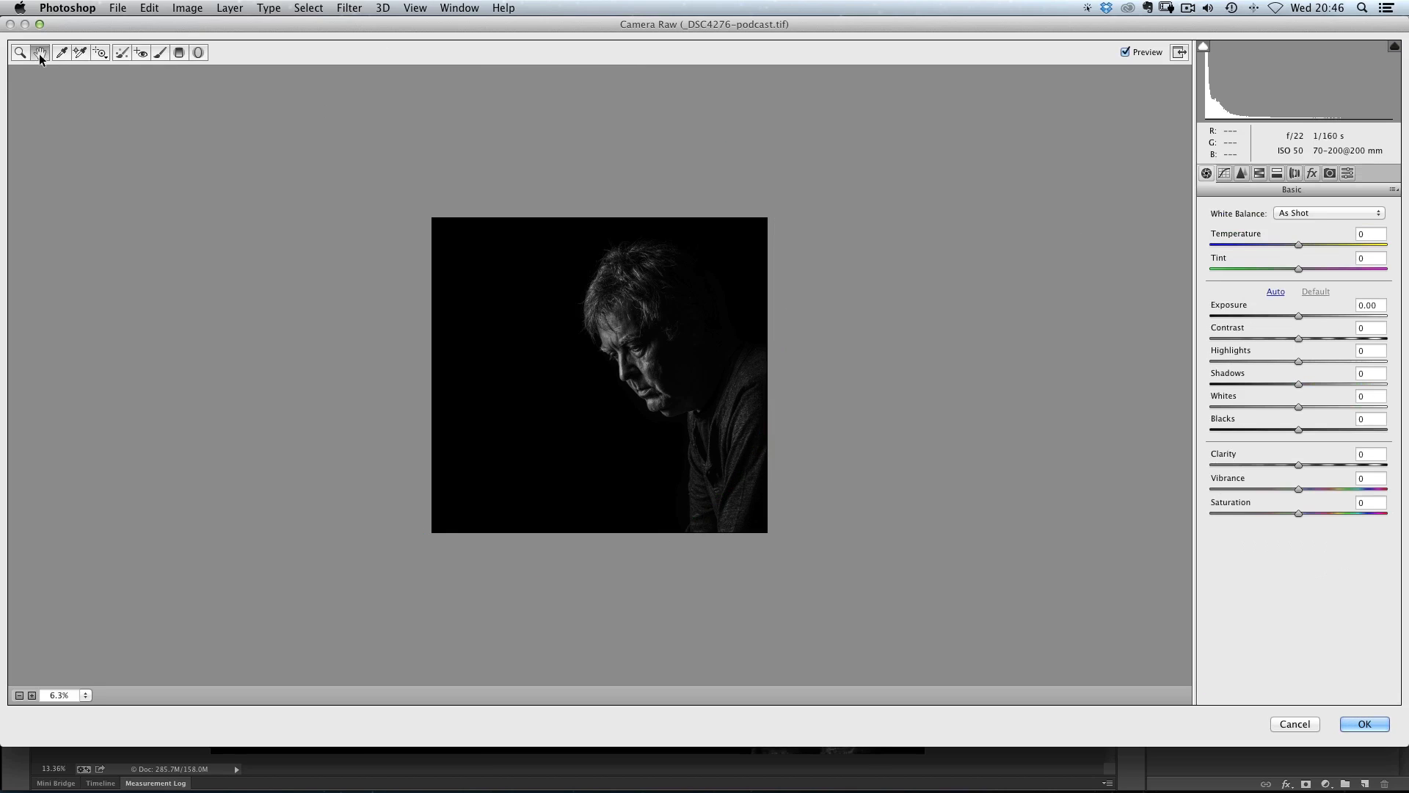
- Set Highlights to -26 and Clarity to +29 for the portrait and apply the Camera Raw Filter
click(32, 696)
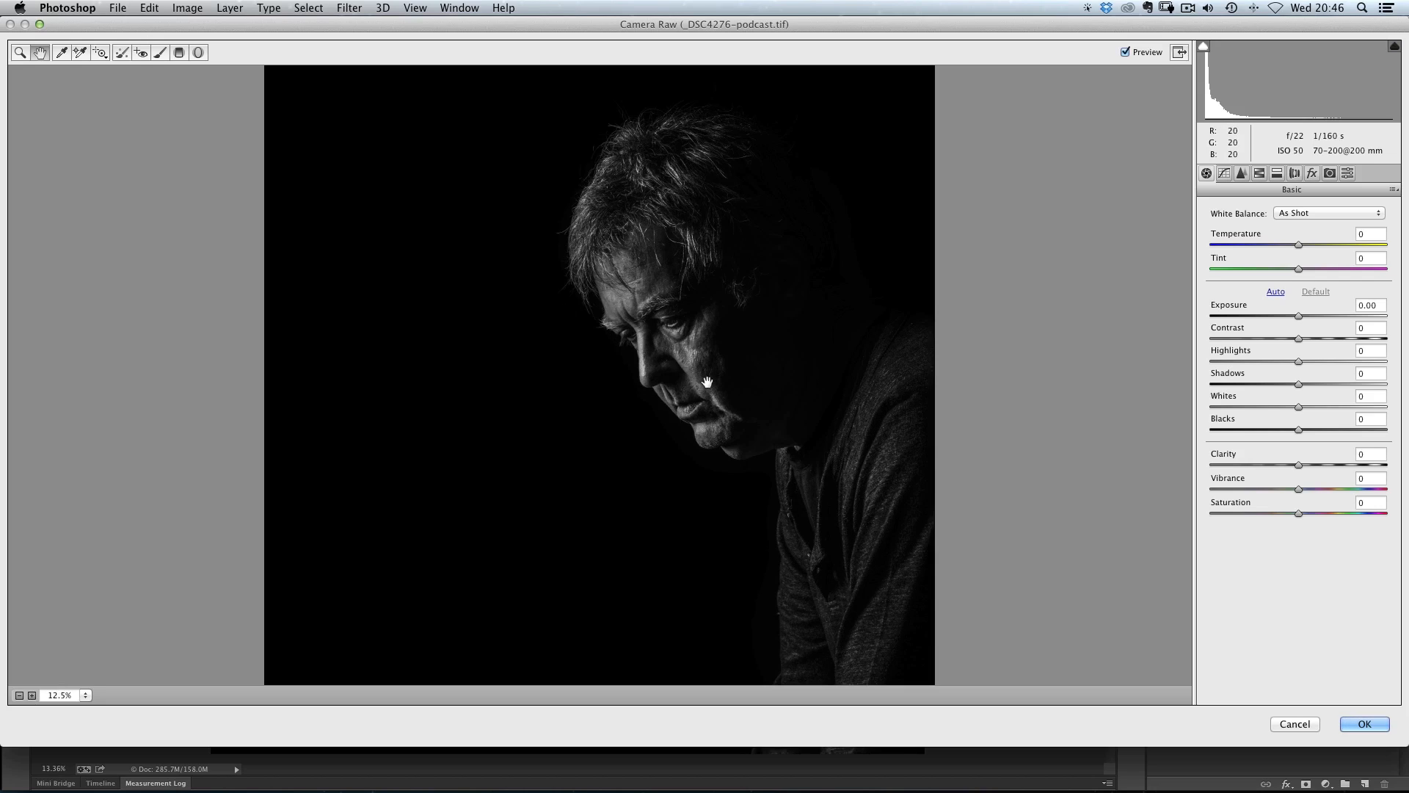
click(1298, 361)
drag(1298, 362, 1272, 355)
drag(1297, 464, 1323, 462)
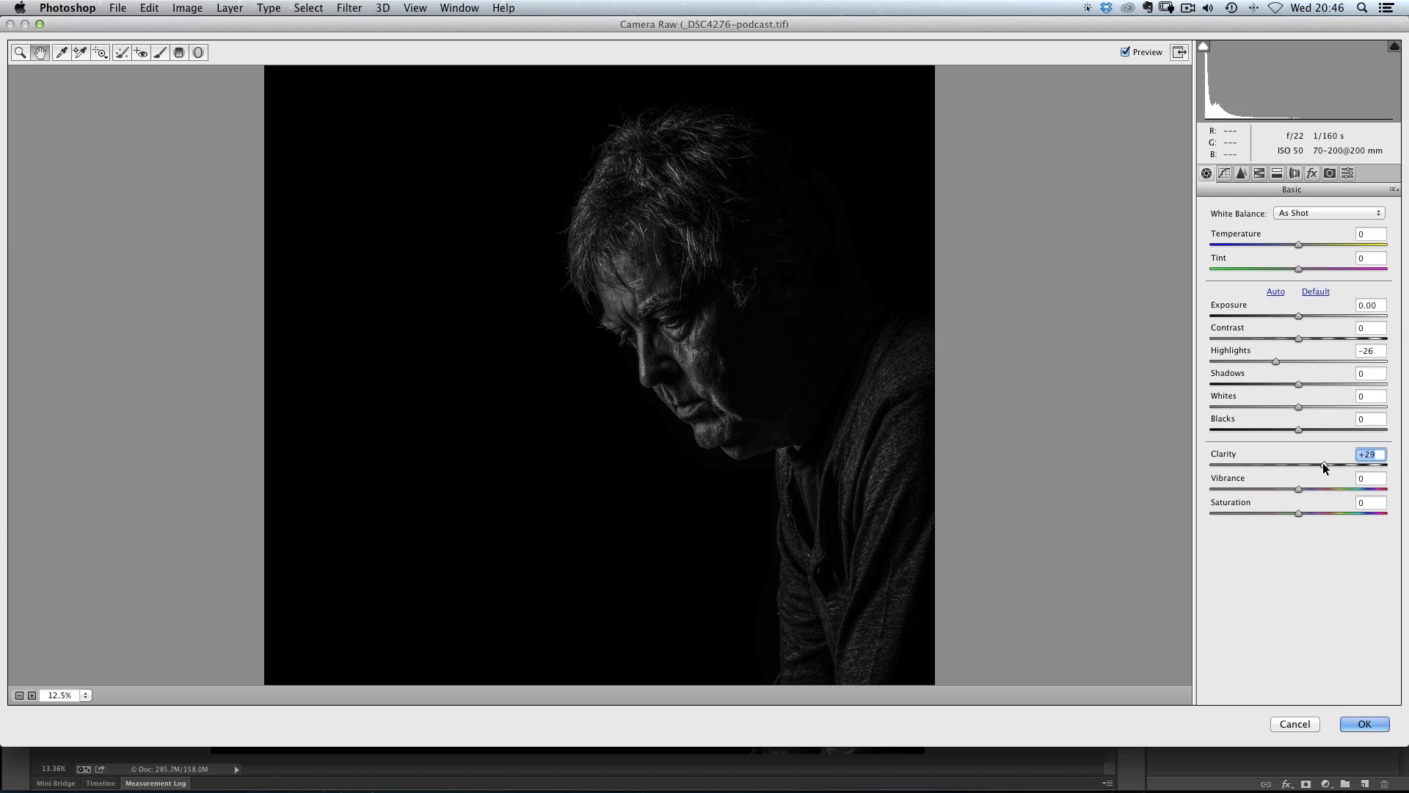
click(1362, 723)
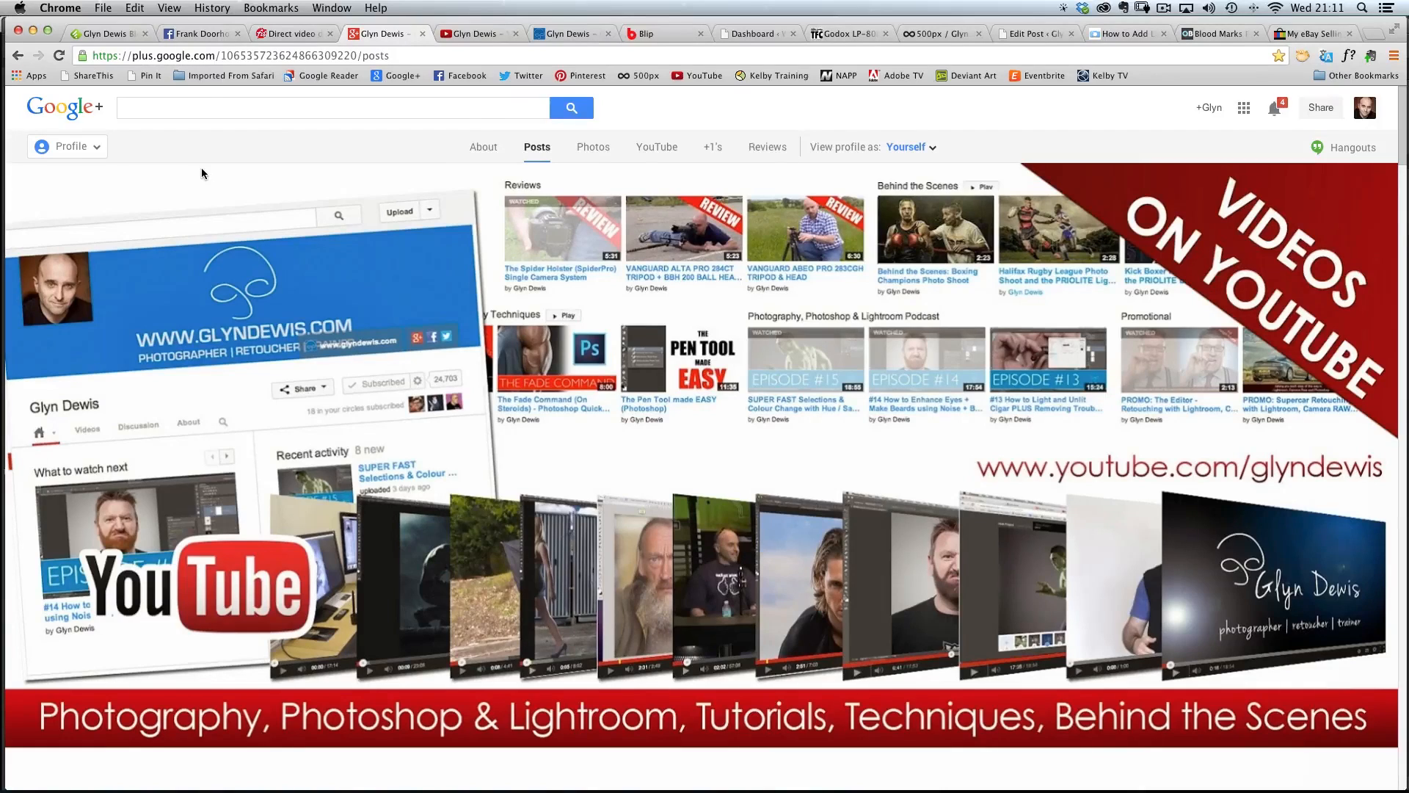
- Switch to Chrome and open the "Mastering the Model Shoot" book photo from the Google+ profile's posts
scroll(298, 198, down, 6)
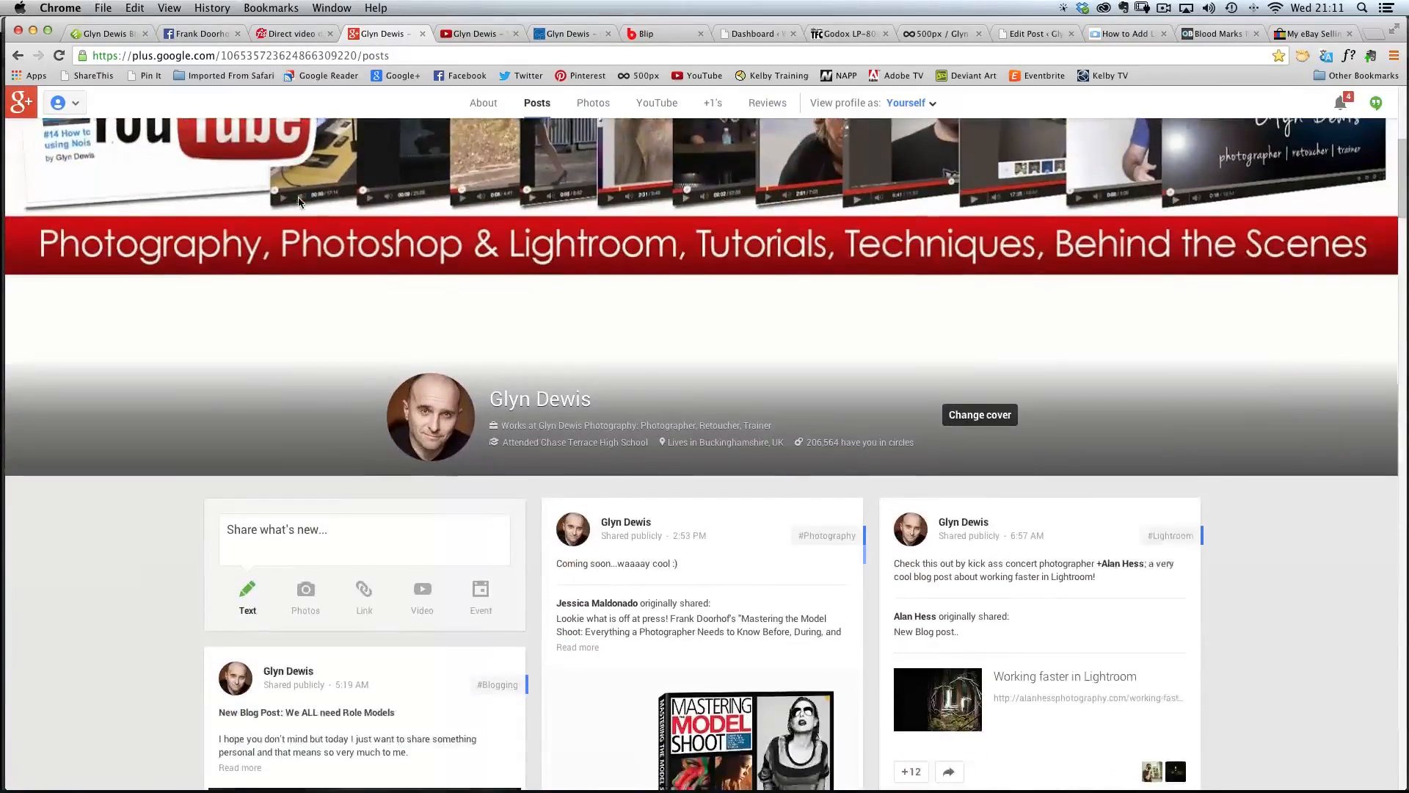
scroll(298, 198, down, 3)
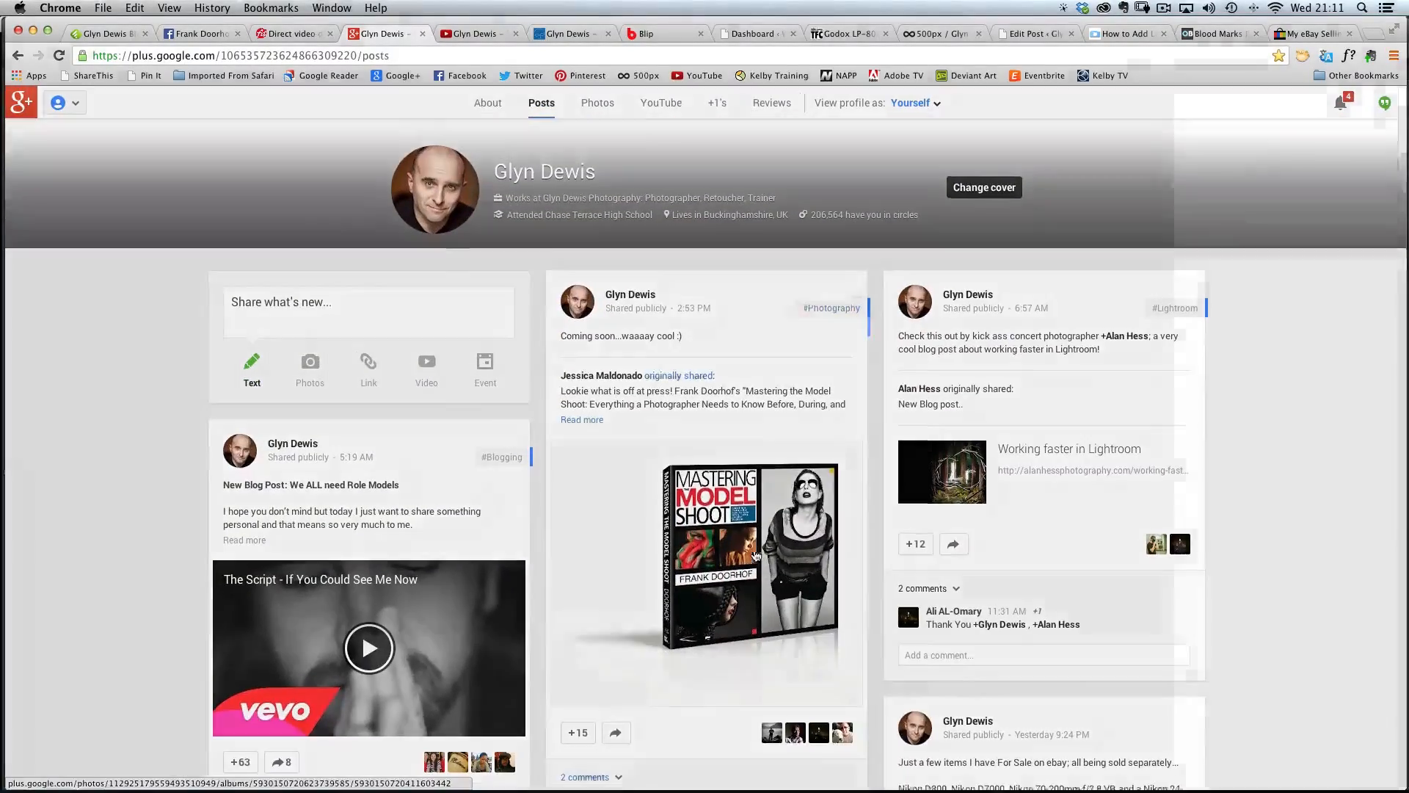
click(755, 556)
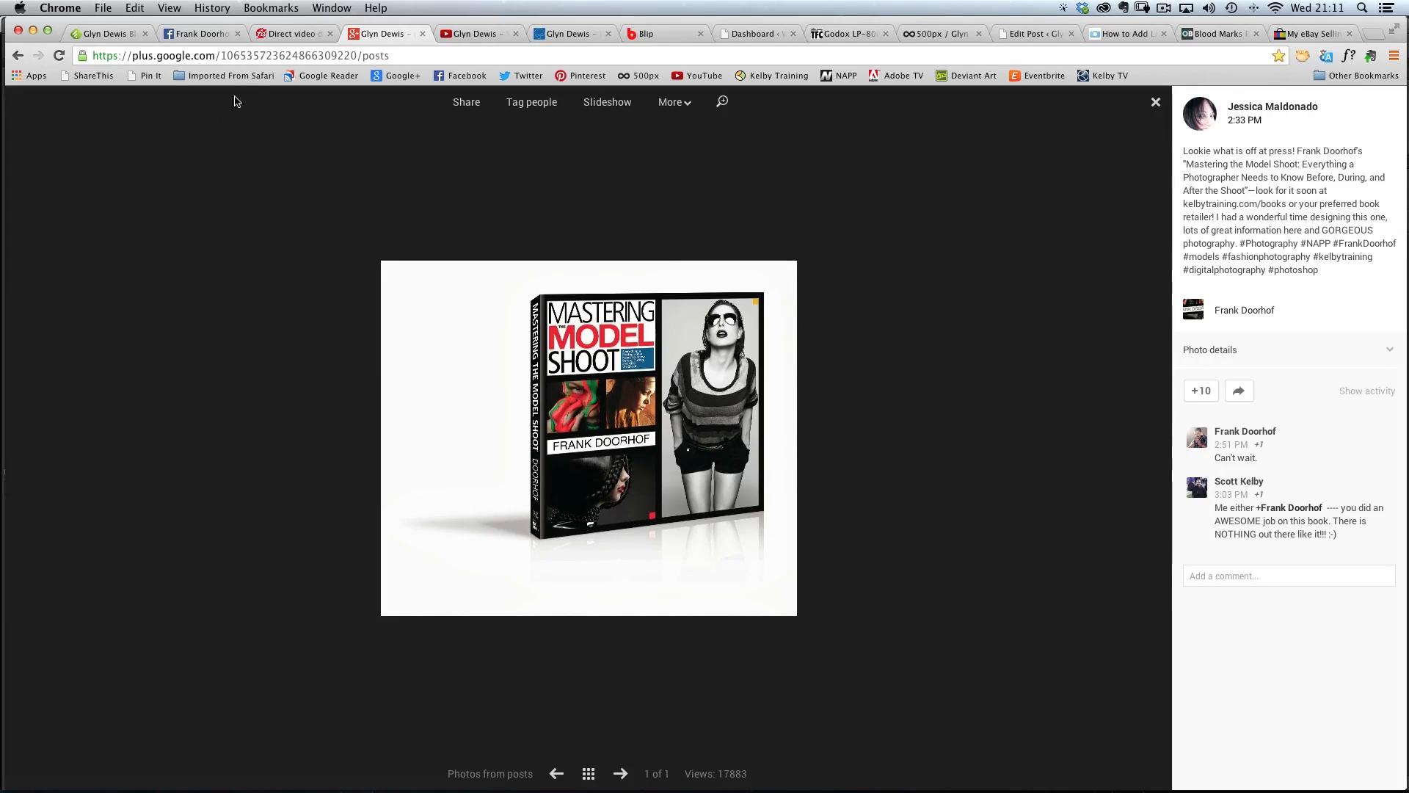
- Examine the Direct video downloads page on frankdoorhof.com, from the Live in New Jersey video down to the Light series
click(277, 34)
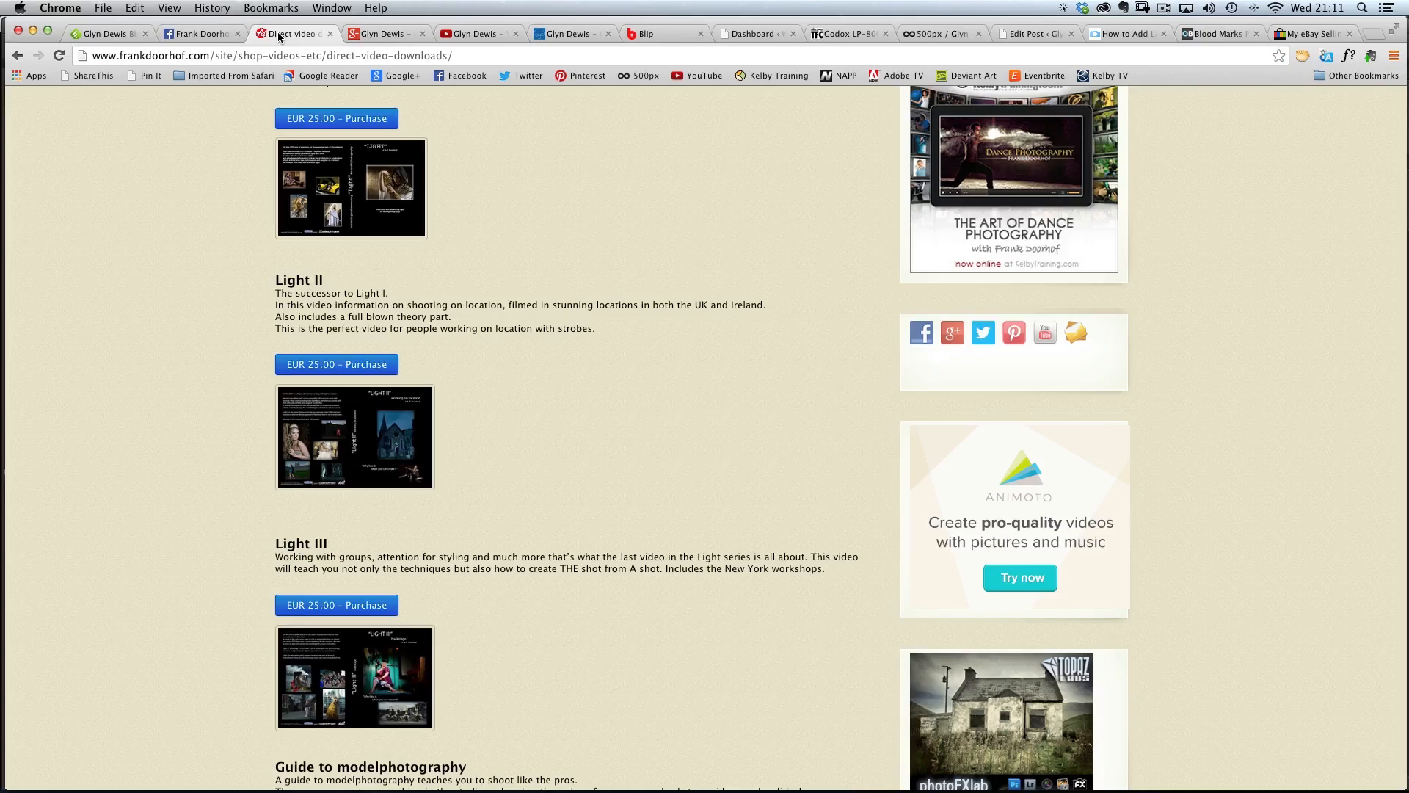
scroll(198, 382, up, 10)
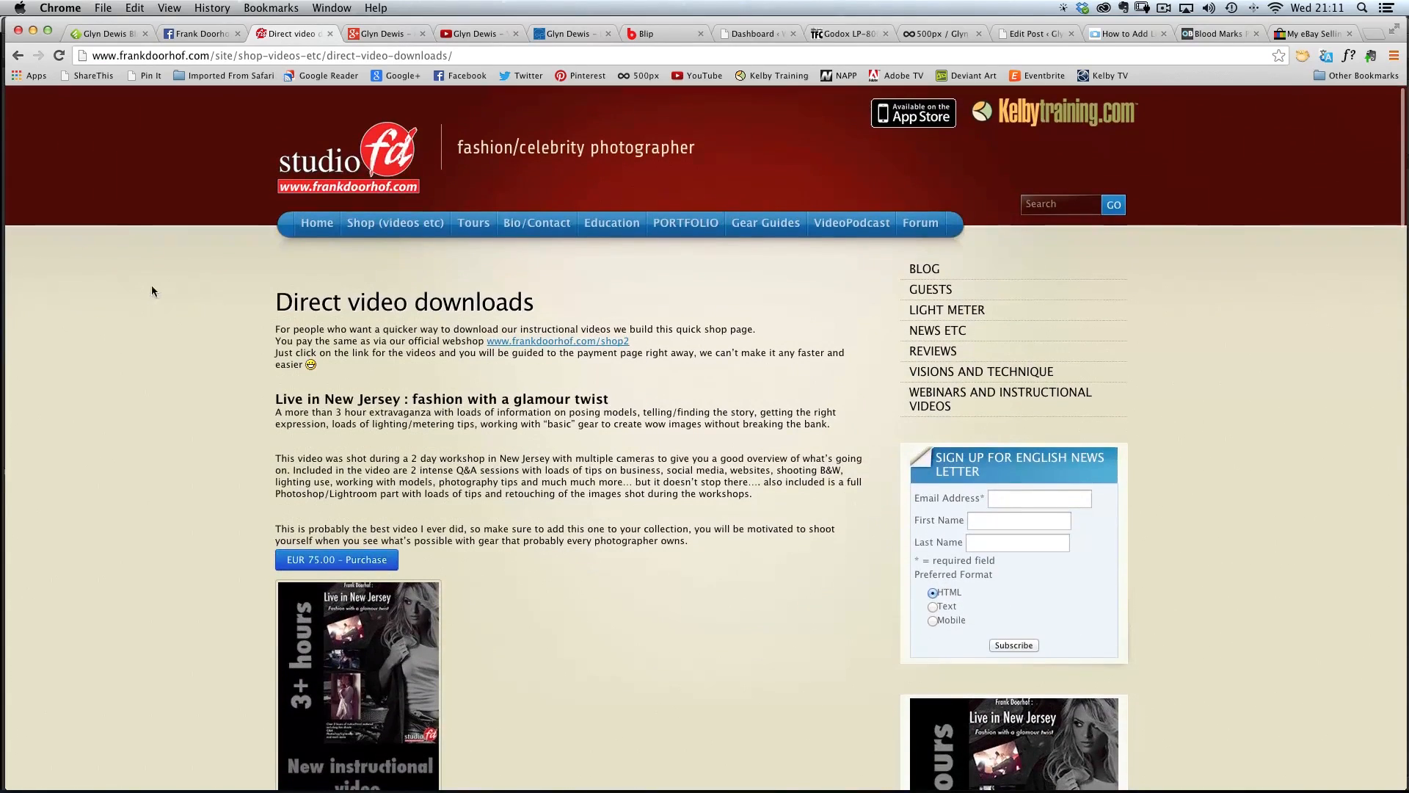
mouse_move(389, 224)
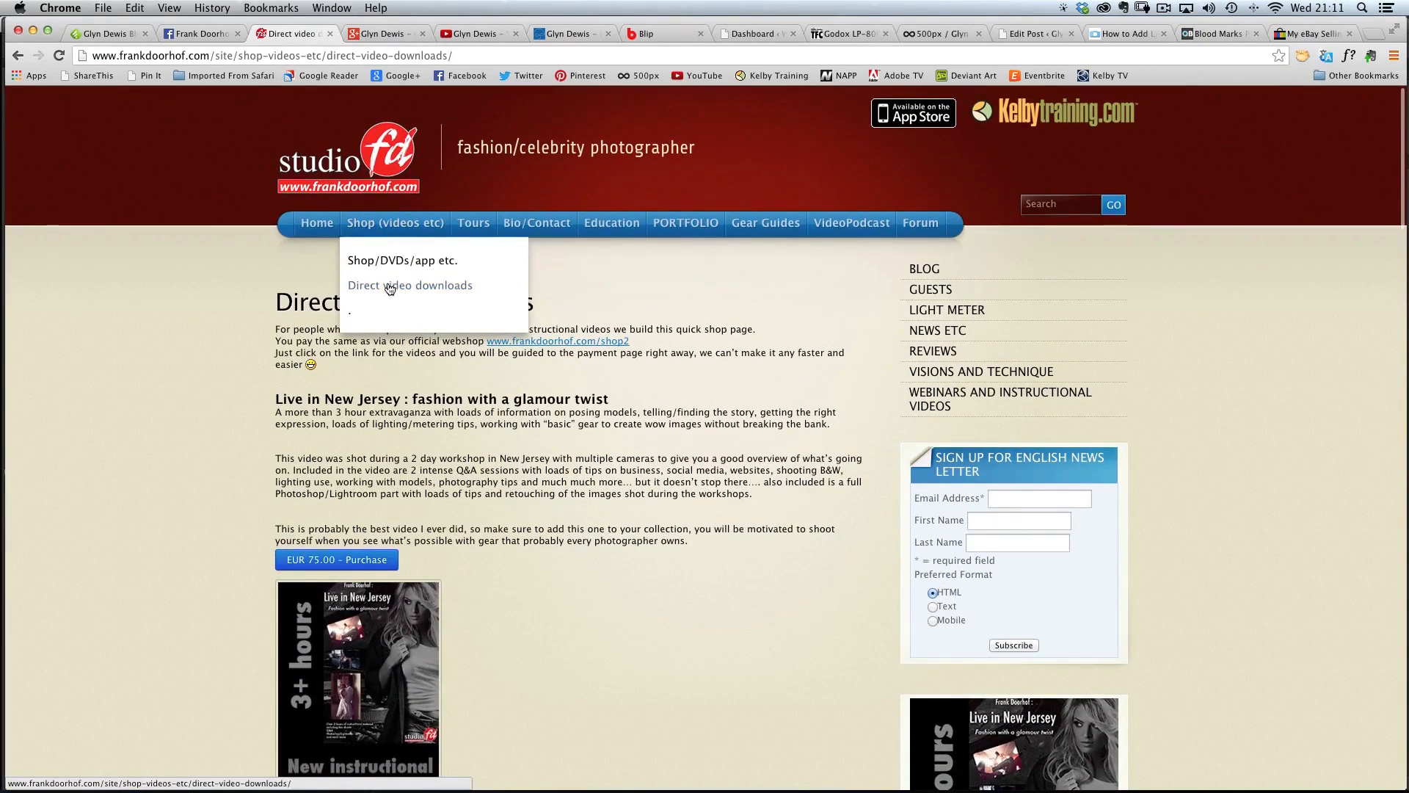
scroll(189, 373, down, 1)
scroll(190, 375, down, 15)
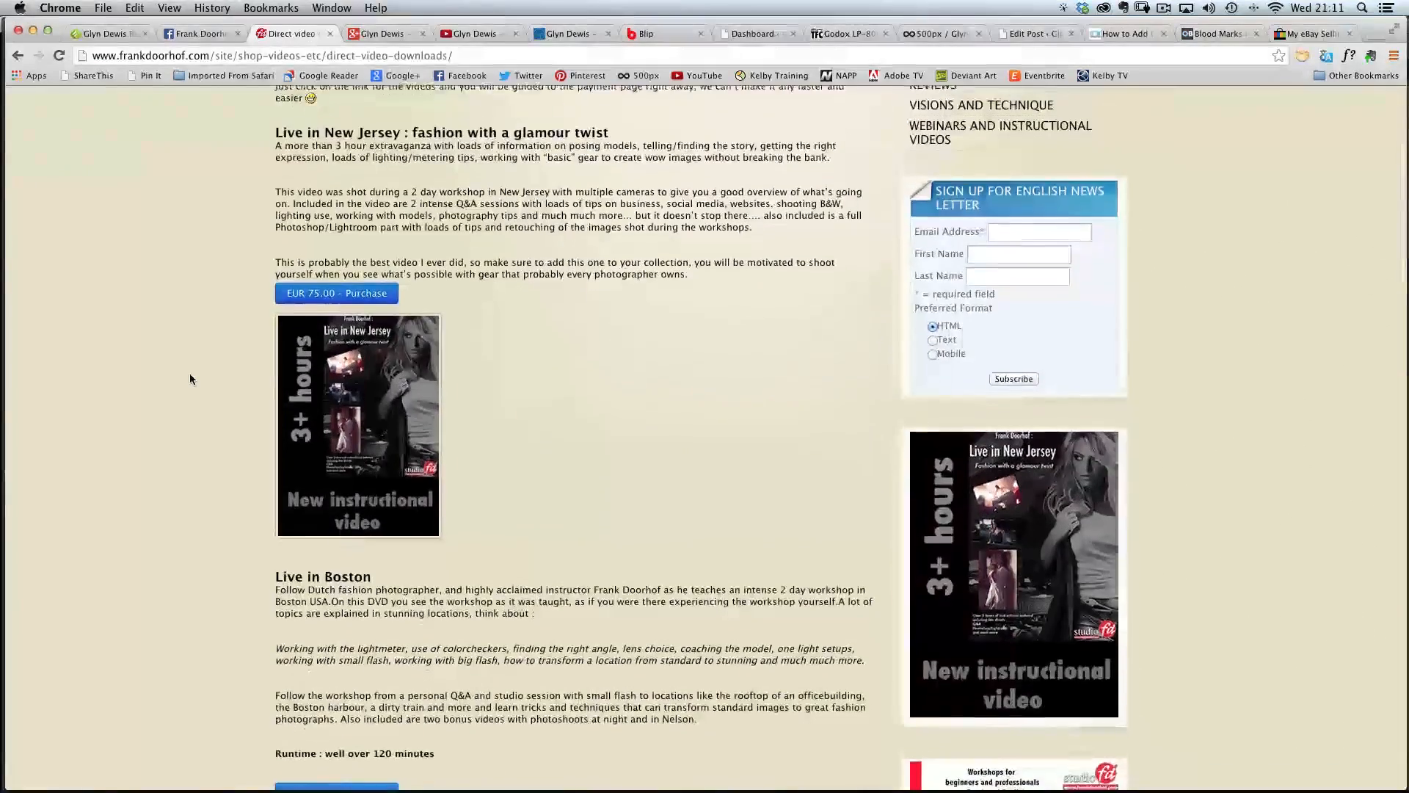
scroll(189, 375, down, 4)
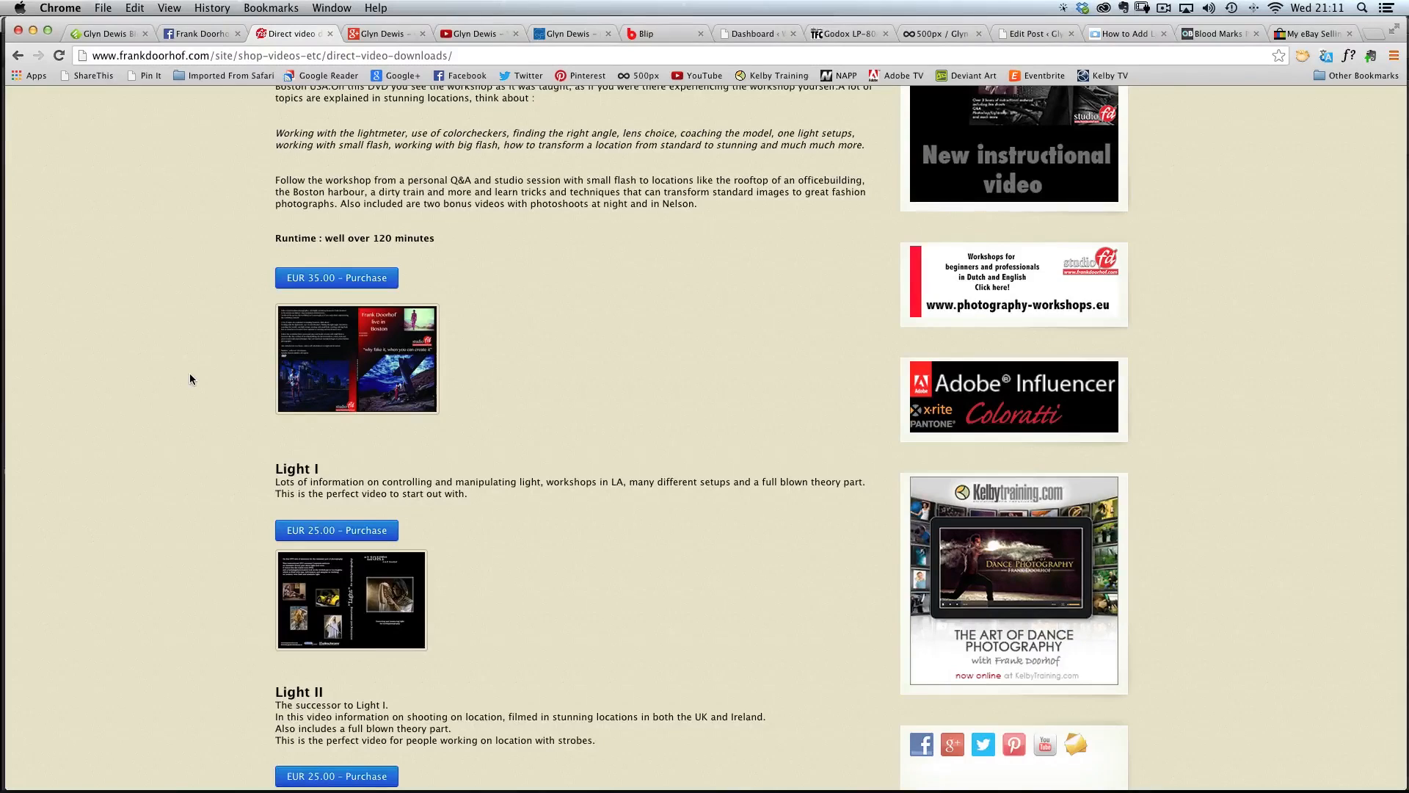
scroll(190, 374, down, 5)
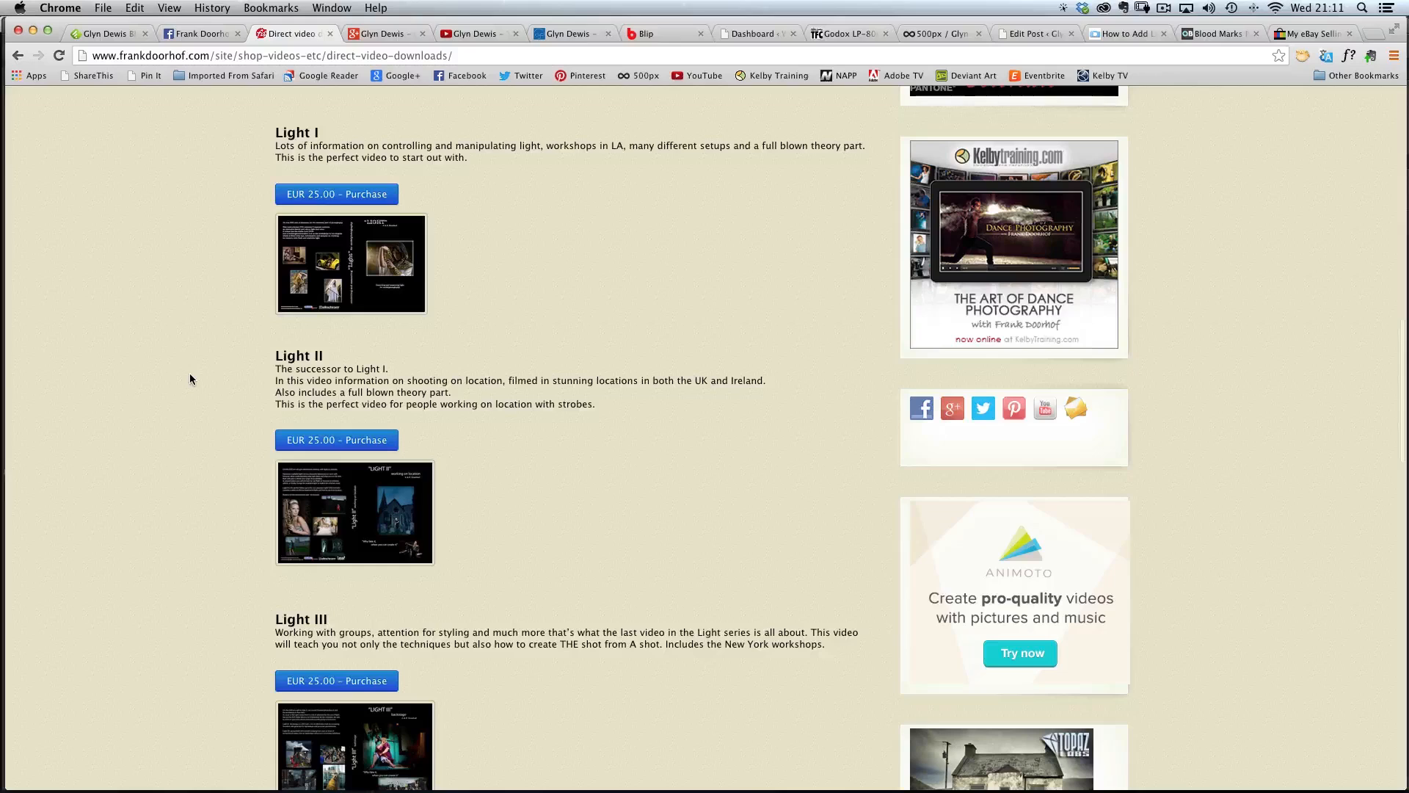
scroll(190, 379, up, 1)
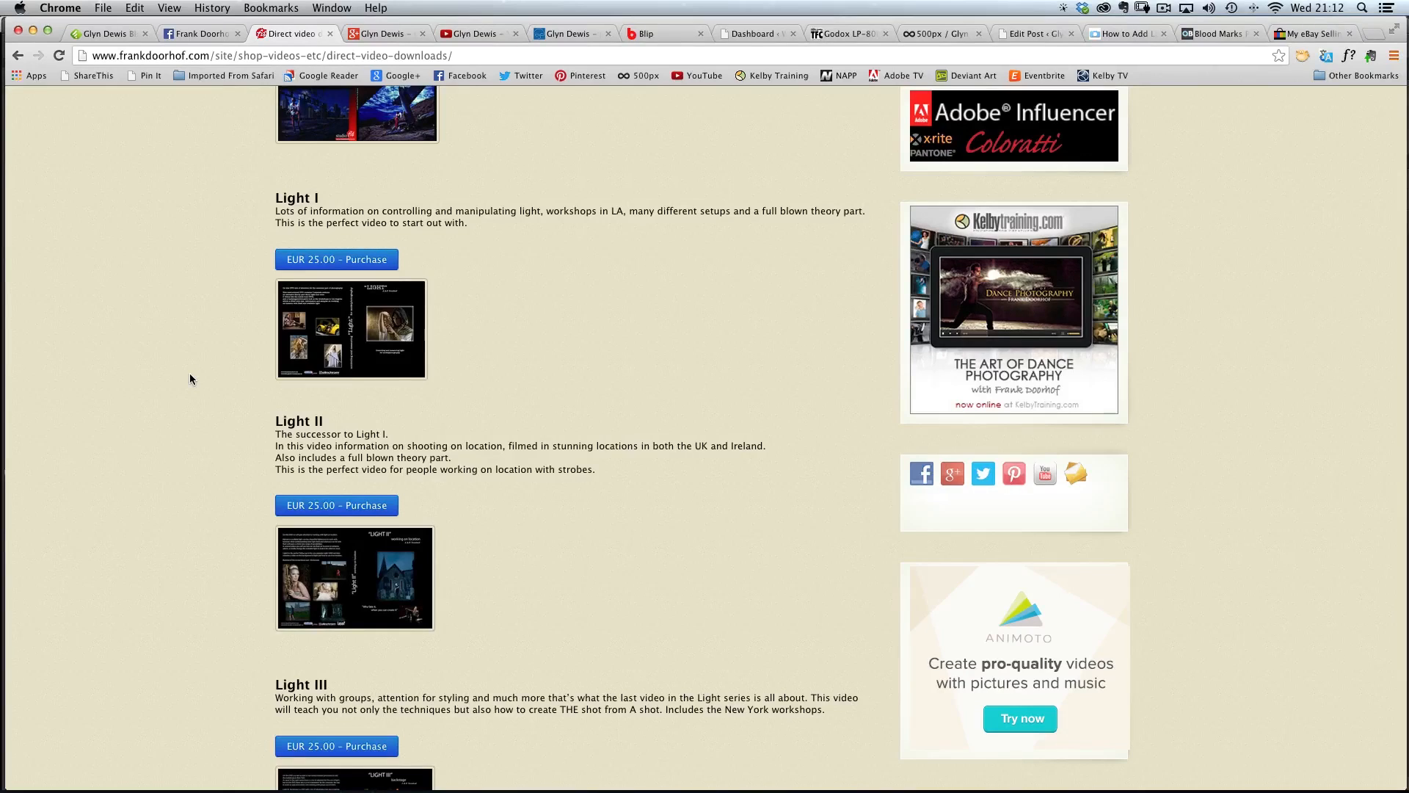
scroll(190, 378, up, 3)
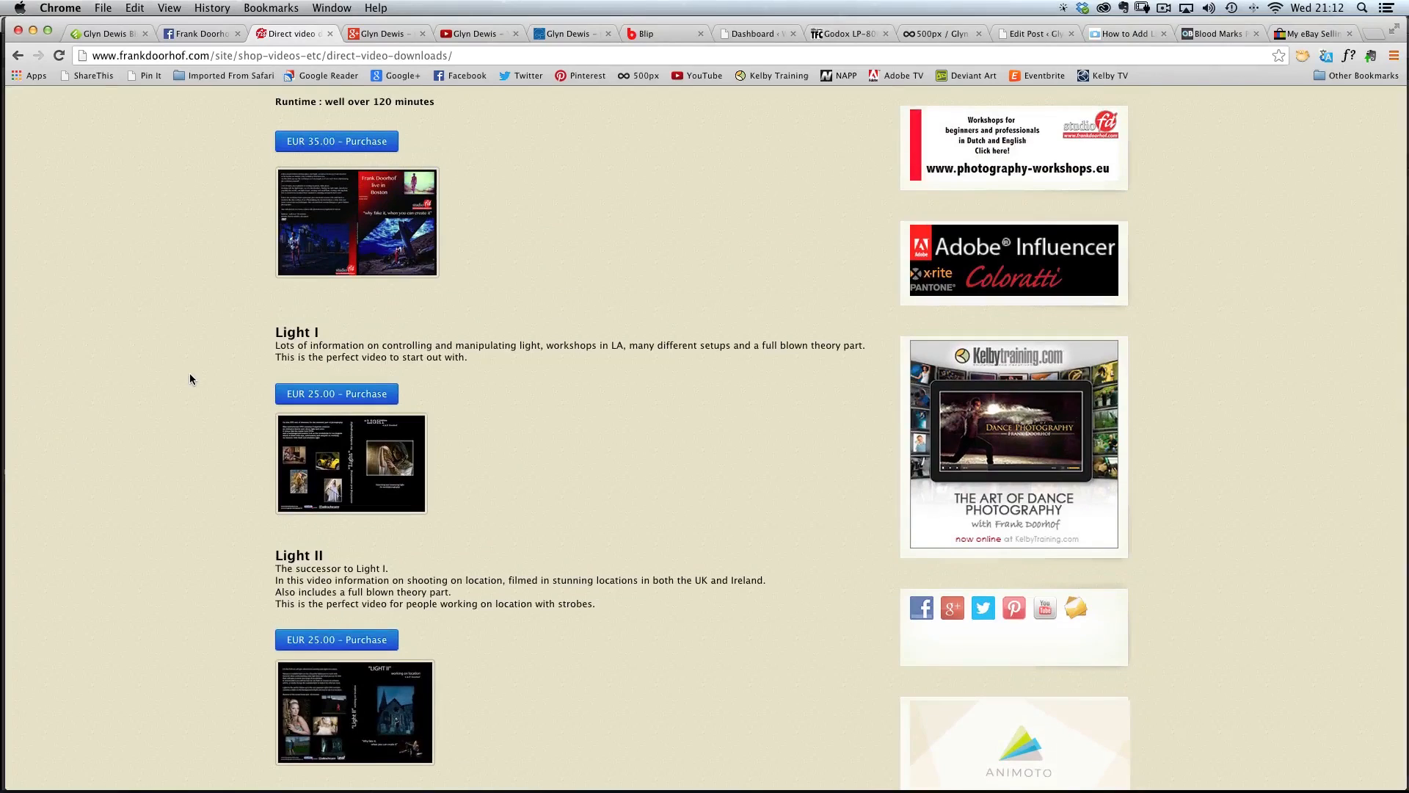